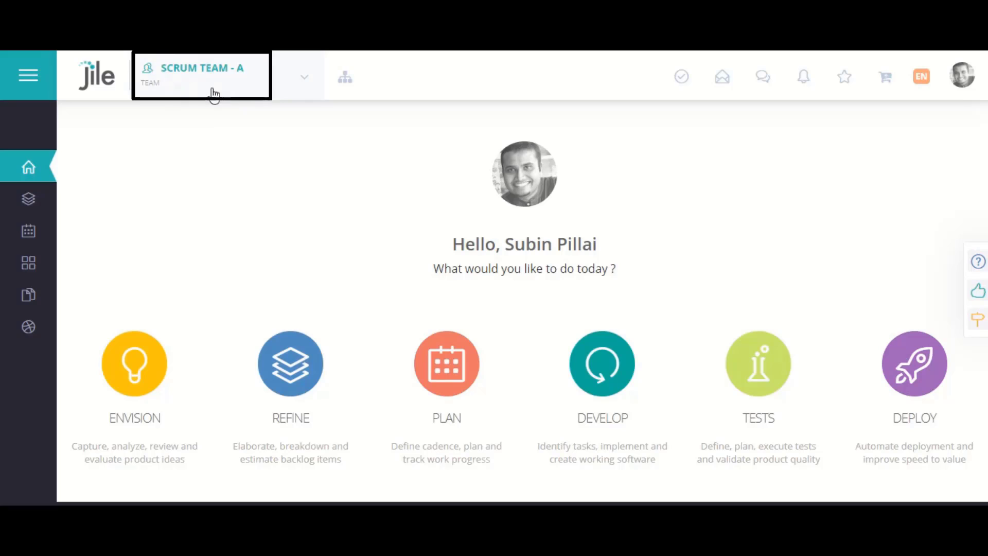
# Step: Open the team backlog and display the Excel import options for stories and tasks
pyautogui.click(44, 198)
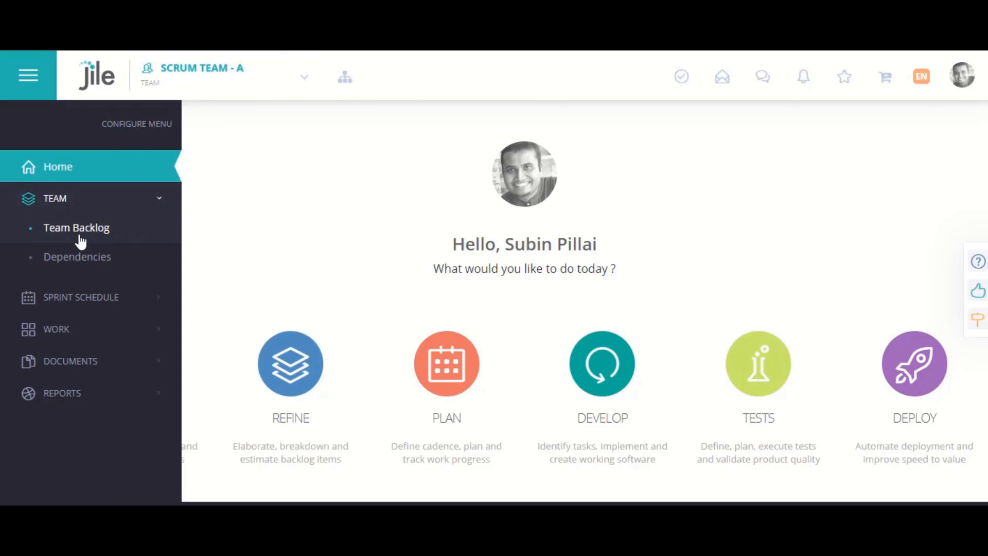
pyautogui.click(79, 238)
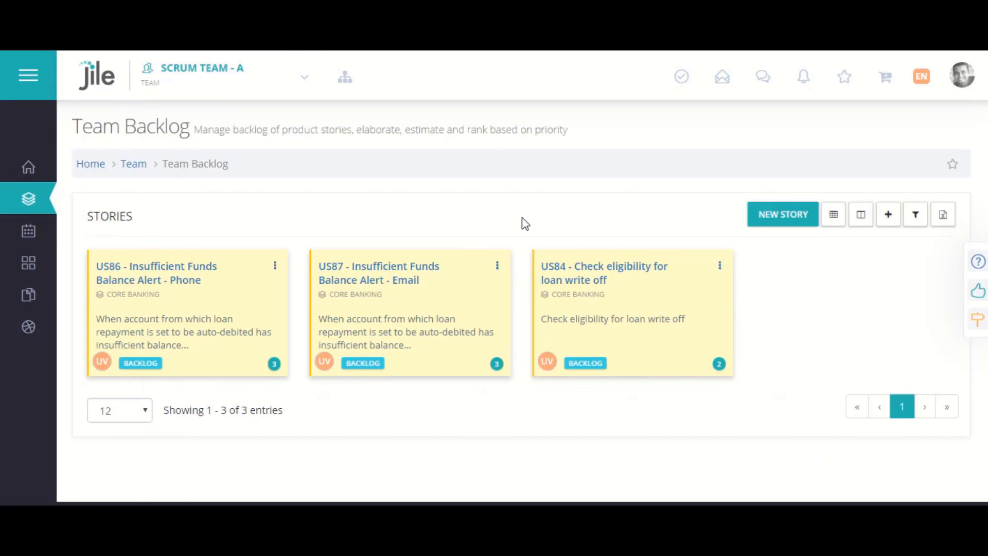
pyautogui.click(943, 215)
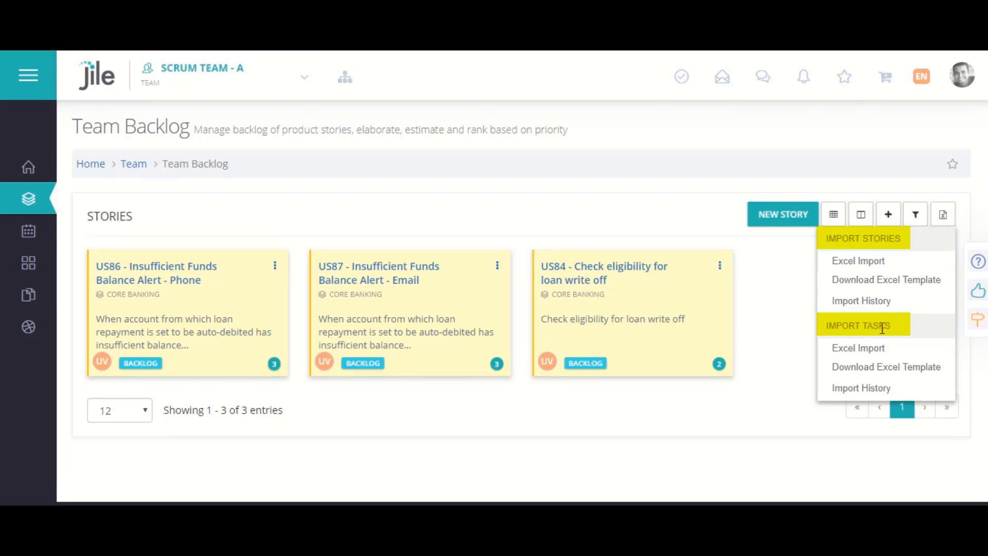
# Step: Try re-estimating story US84 at 1 point with the Estimate Calculator, and discard the unsaved edits
pyautogui.click(645, 273)
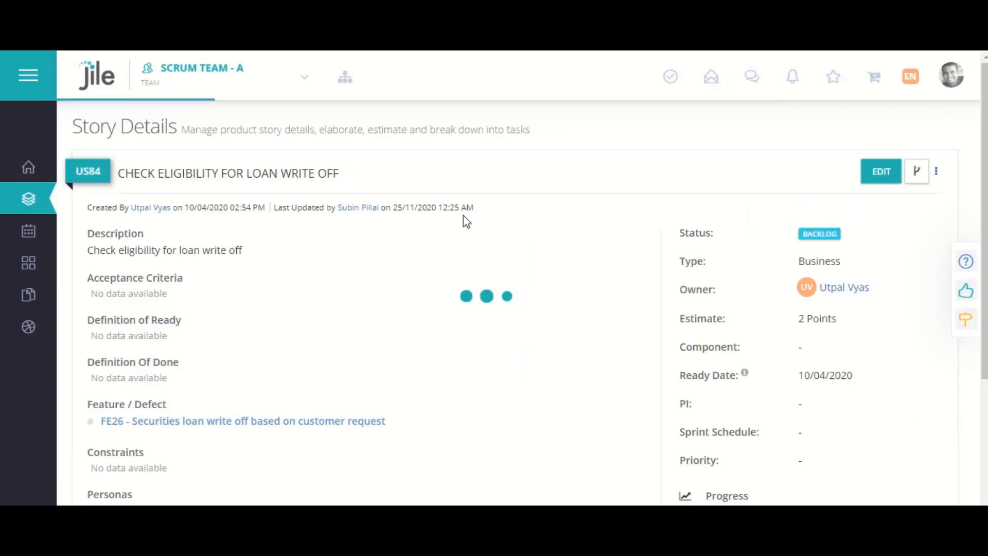
pyautogui.click(874, 220)
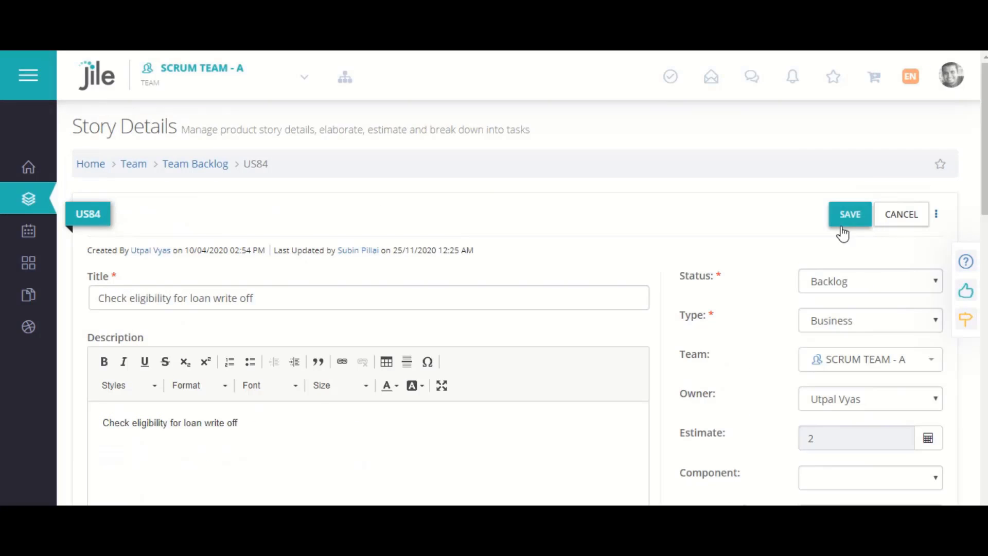
pyautogui.scroll(-3, 781, 261)
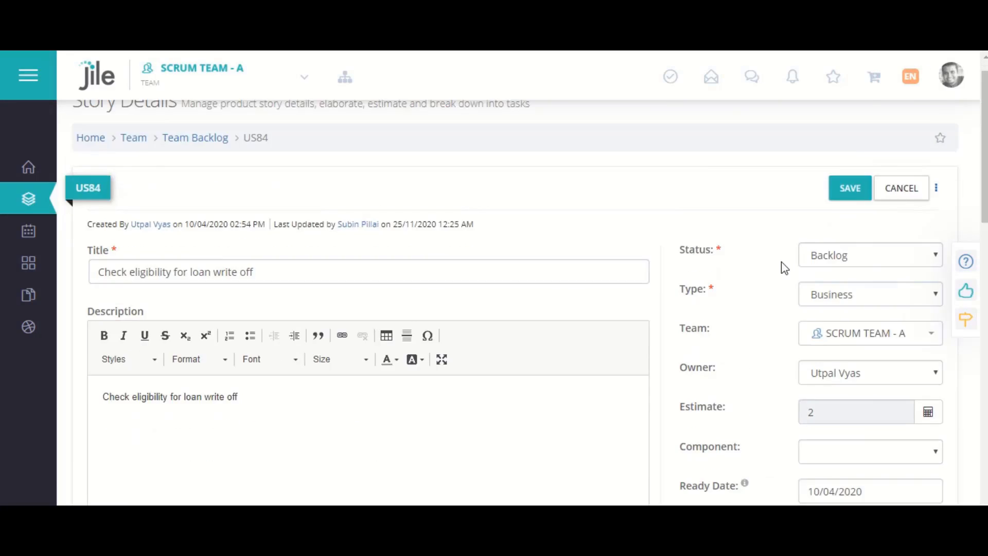
pyautogui.click(928, 297)
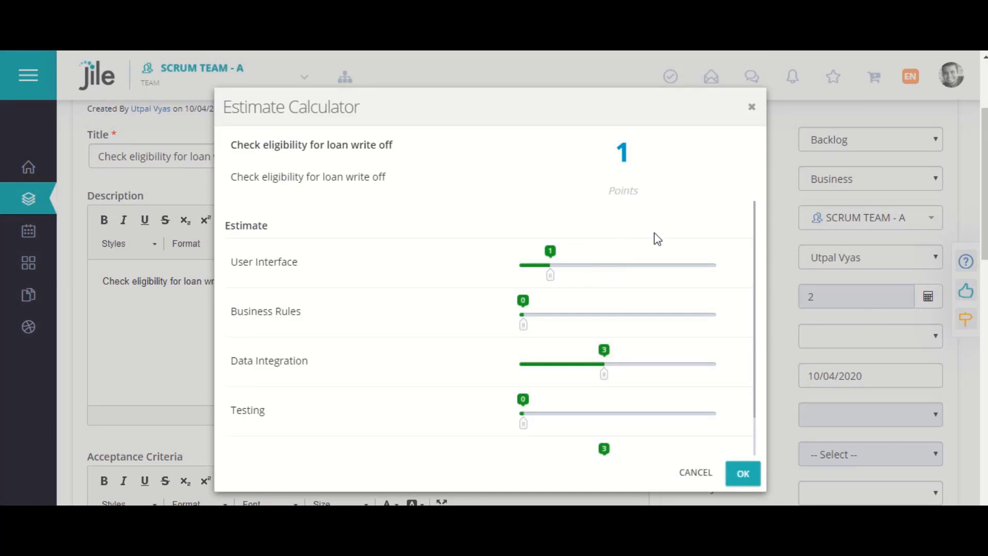
pyautogui.click(741, 473)
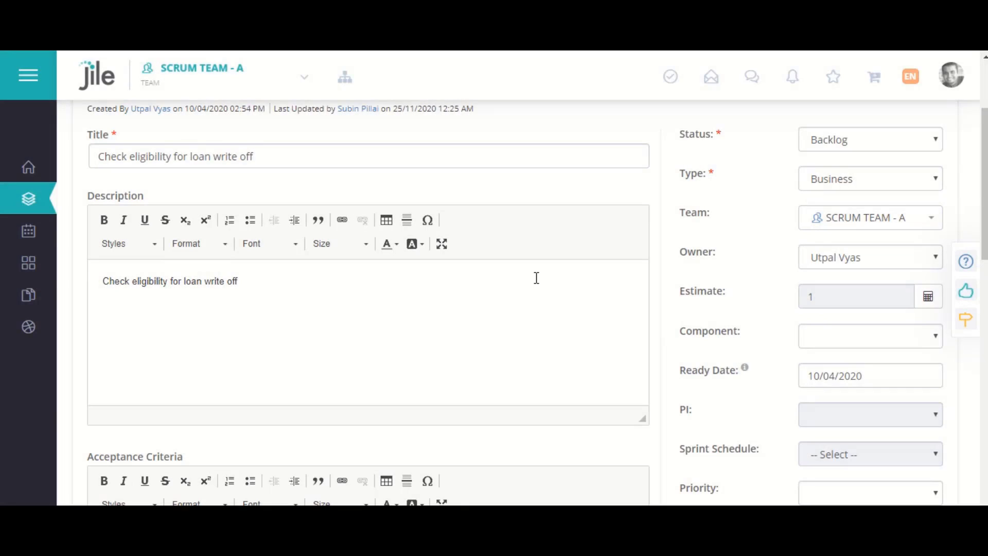
pyautogui.scroll(3, 689, 286)
pyautogui.click(899, 215)
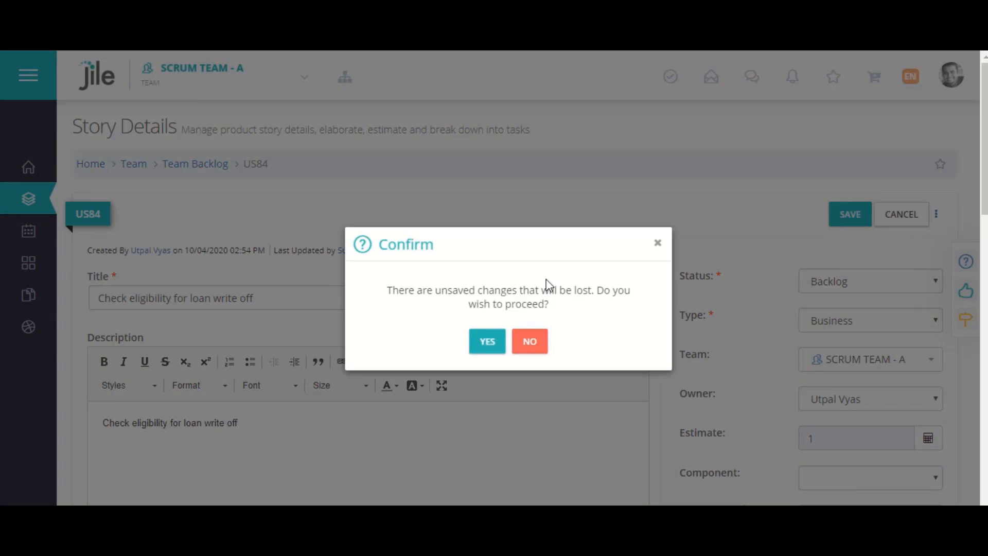
pyautogui.click(488, 342)
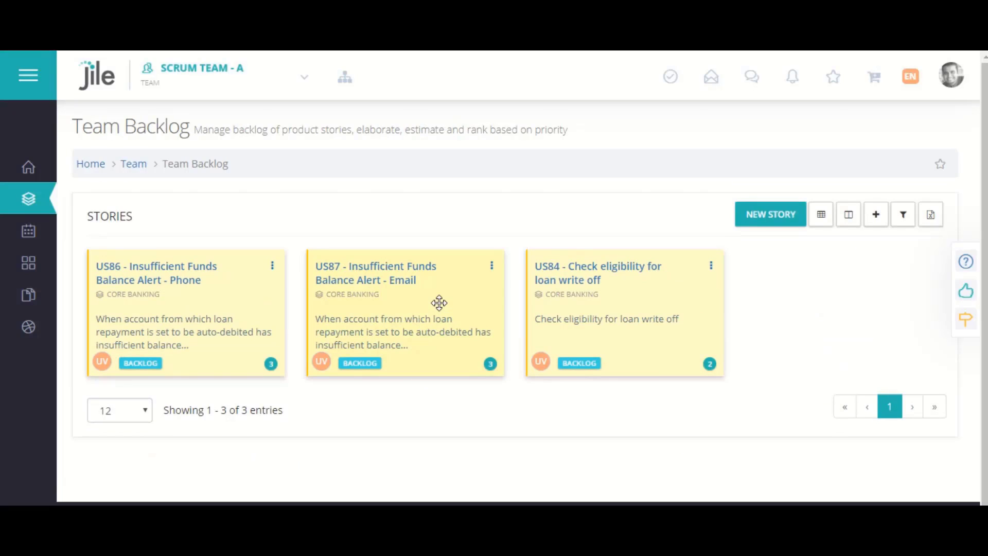
# Step: Rank story US87 ahead of US86 in the team backlog
pyautogui.moveTo(440, 303); pyautogui.dragTo(221, 304)
# Step: Open the planning view for Sprint 1 and move story US106 from the PI backlog into the sprint schedule backlog
pyautogui.moveTo(28, 232)
pyautogui.click(75, 289)
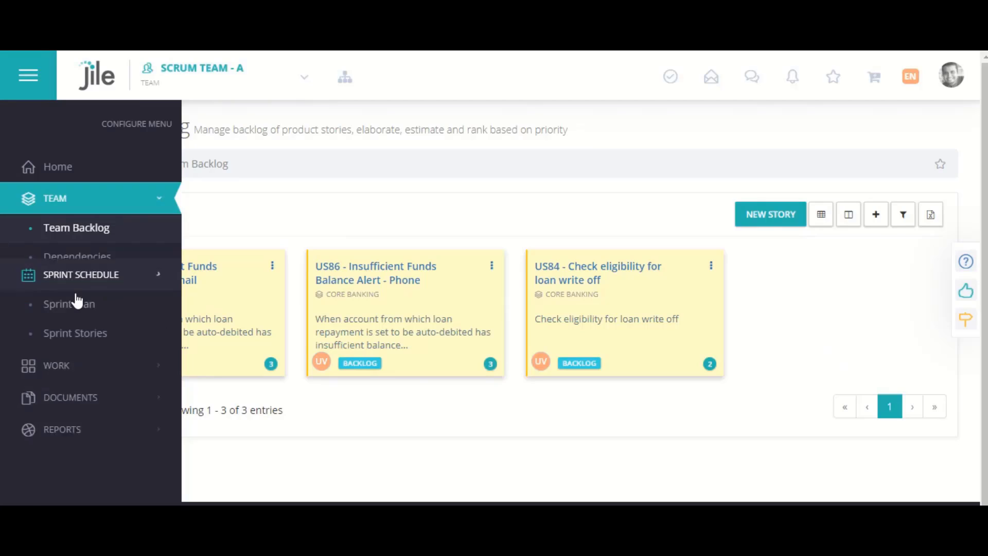
pyautogui.click(73, 270)
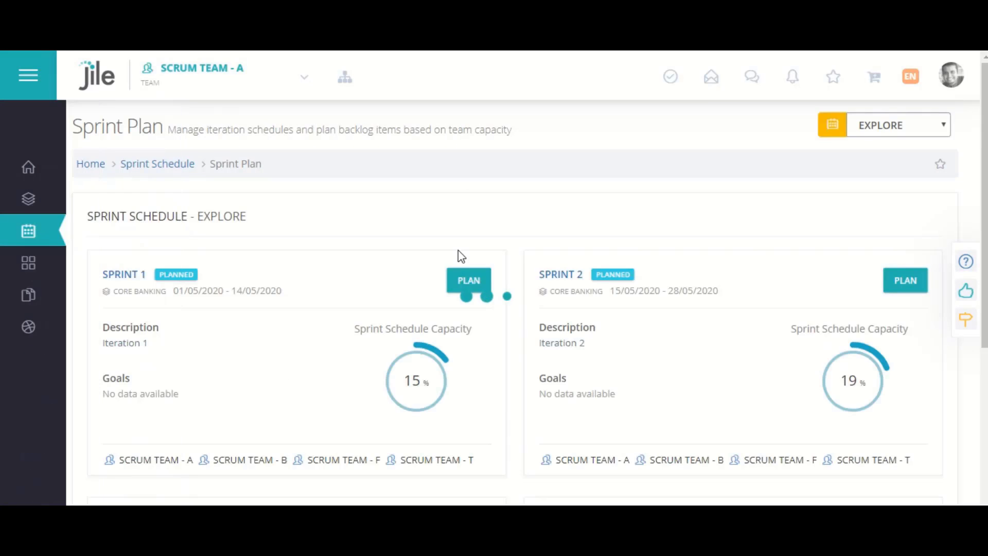
pyautogui.click(469, 284)
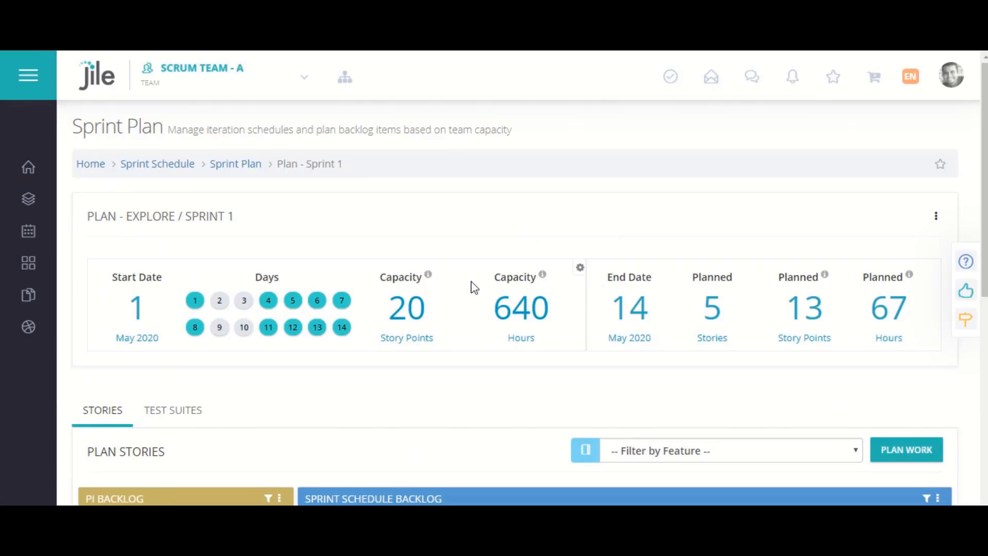
pyautogui.scroll(-5, 473, 286)
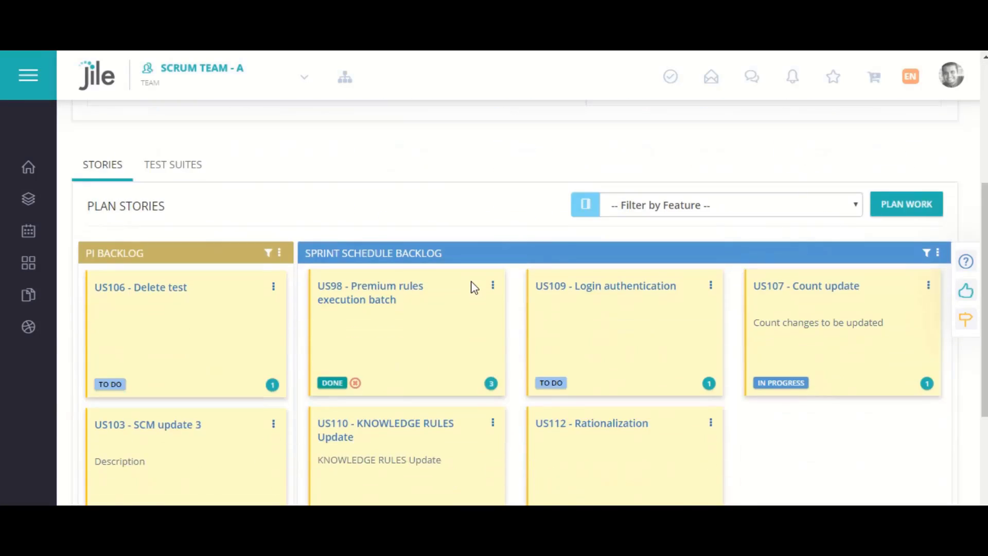
pyautogui.moveTo(224, 294); pyautogui.dragTo(459, 298)
# Step: View the test suites in the Sprint 1 plan and the sprint's capacity figures
pyautogui.scroll(2, 387, 278)
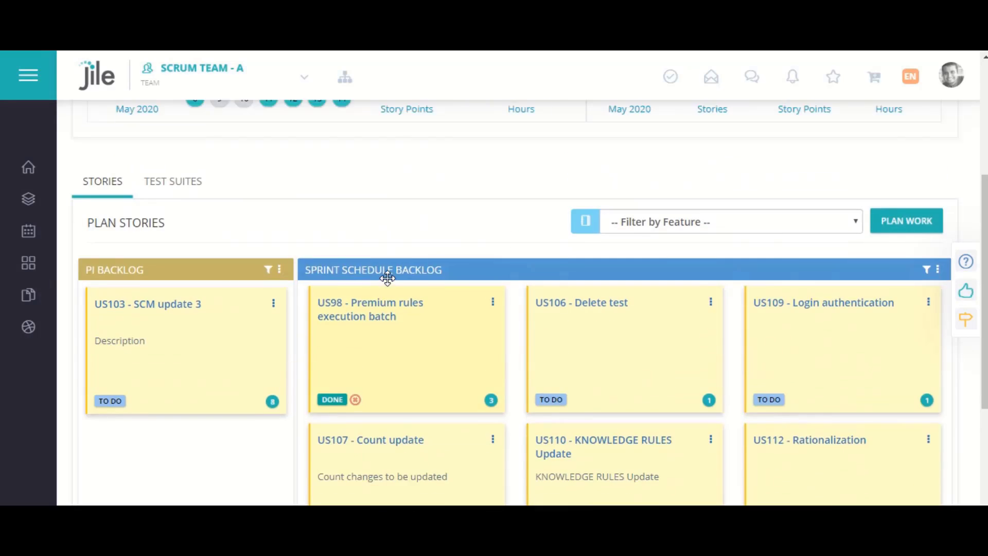
pyautogui.click(184, 234)
pyautogui.scroll(-1, 353, 249)
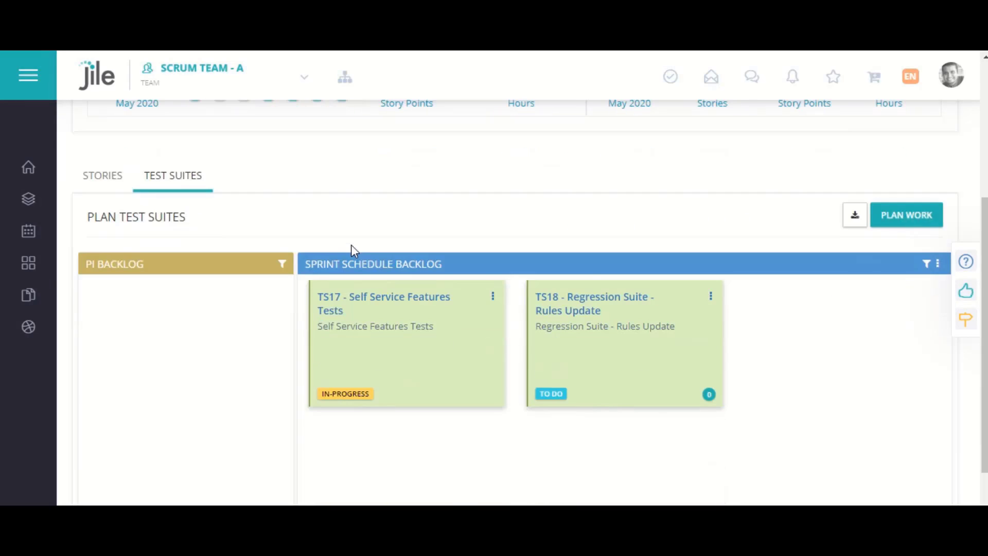
pyautogui.scroll(2, 345, 206)
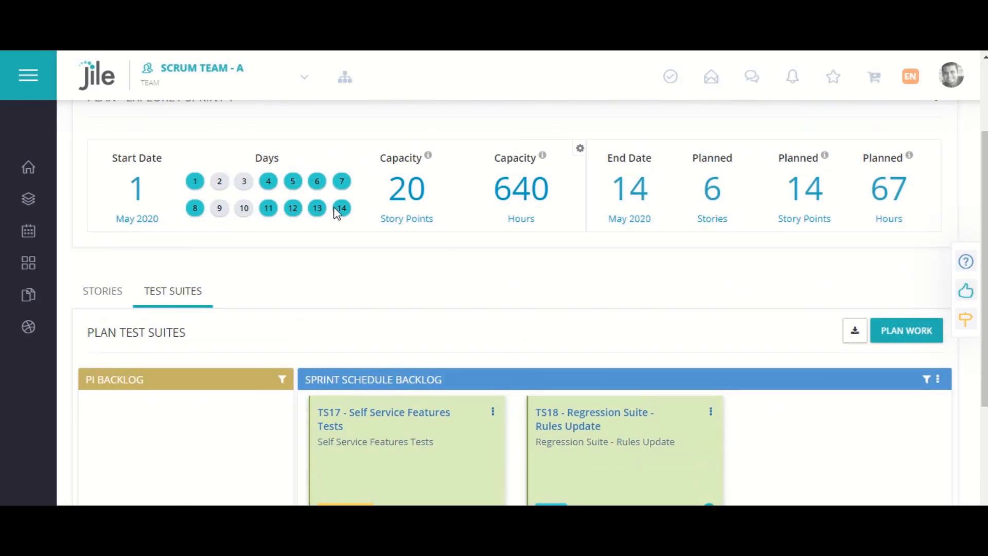
# Step: Open the team's task board and move task TA68 - Credential check to the To Verify column
pyautogui.click(51, 264)
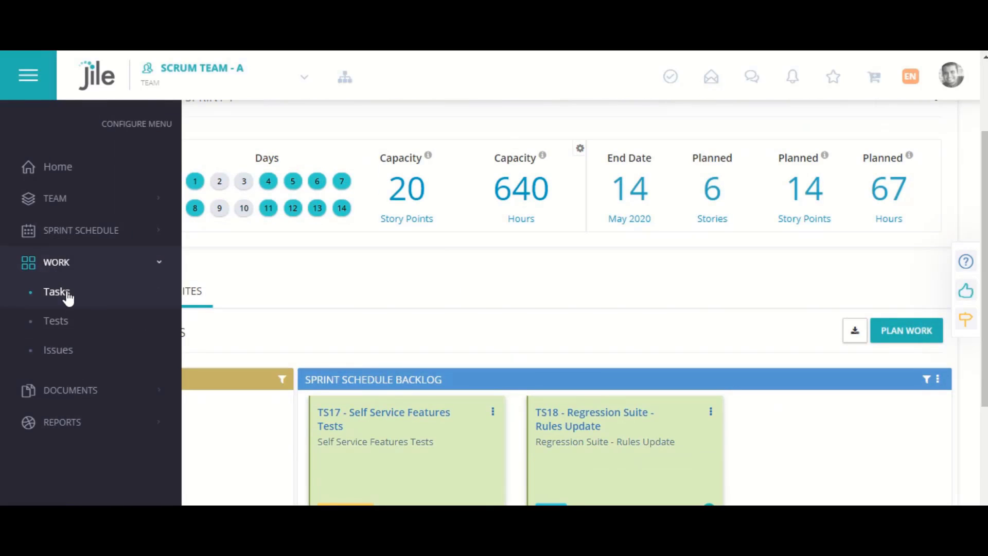
pyautogui.click(57, 292)
pyautogui.scroll(-5, 446, 383)
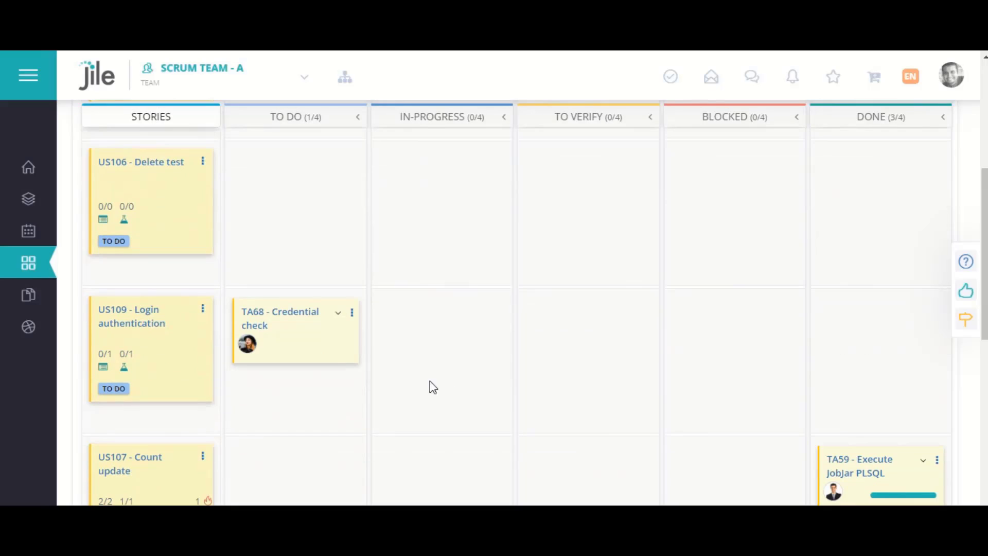
pyautogui.moveTo(314, 344); pyautogui.dragTo(568, 335)
pyautogui.scroll(10, 428, 333)
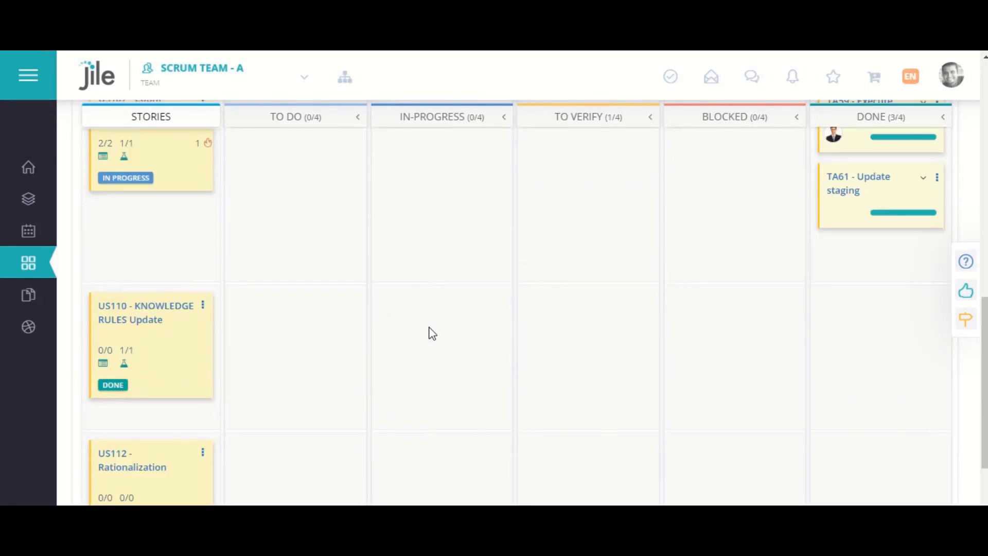
# Step: Open the team's test board and move test TC120 - Authorized access from No Run to Pass
pyautogui.moveTo(51, 273)
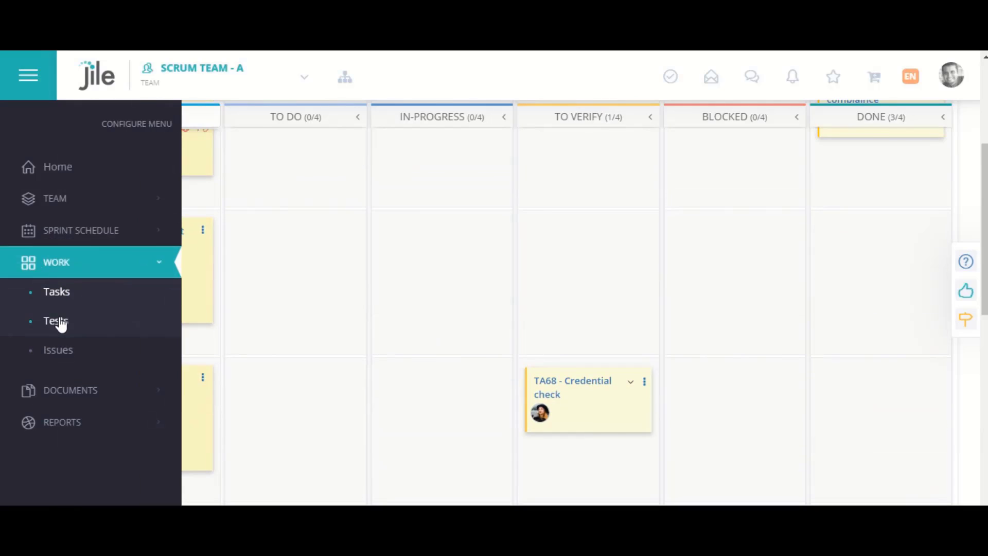
pyautogui.click(56, 322)
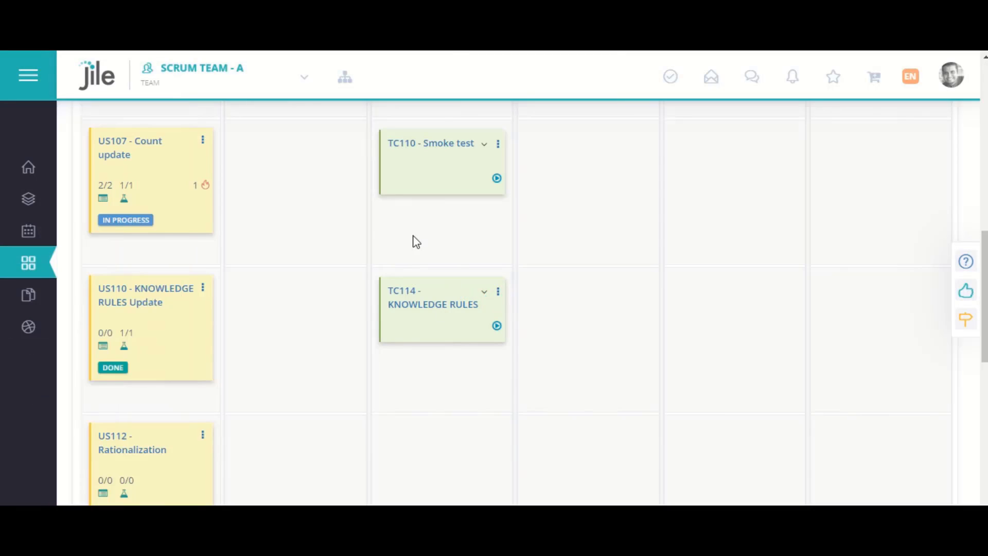
pyautogui.scroll(2, 366, 246)
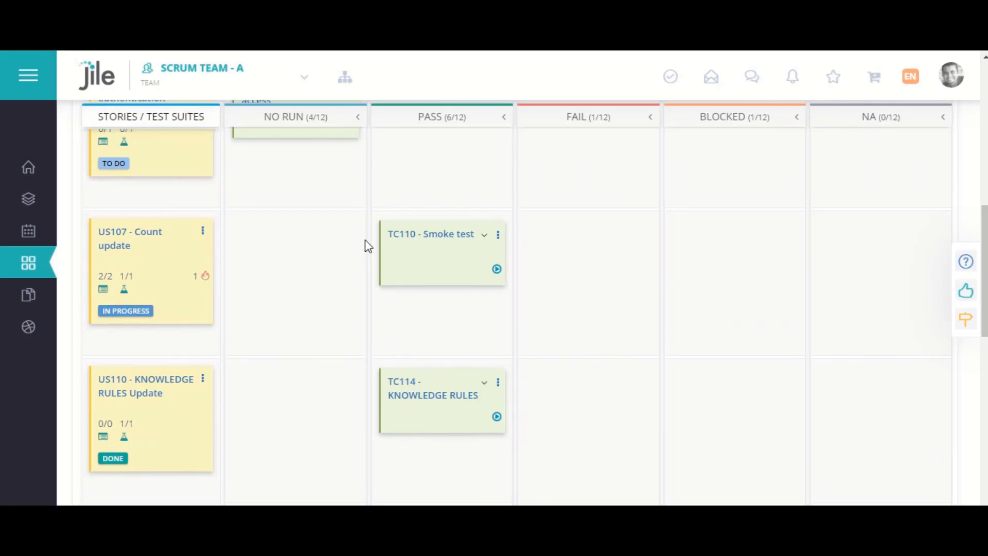
pyautogui.scroll(6, 369, 246)
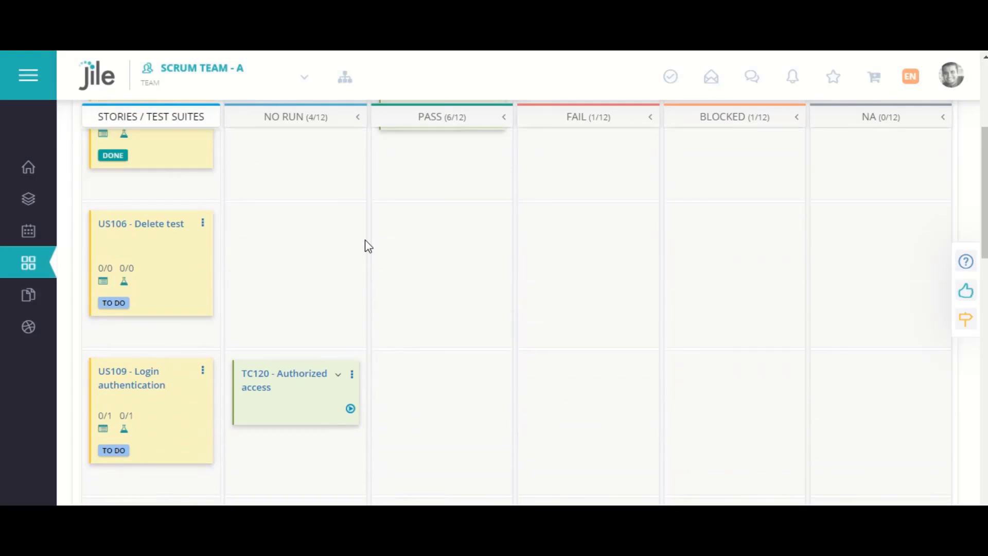
pyautogui.scroll(3, 369, 246)
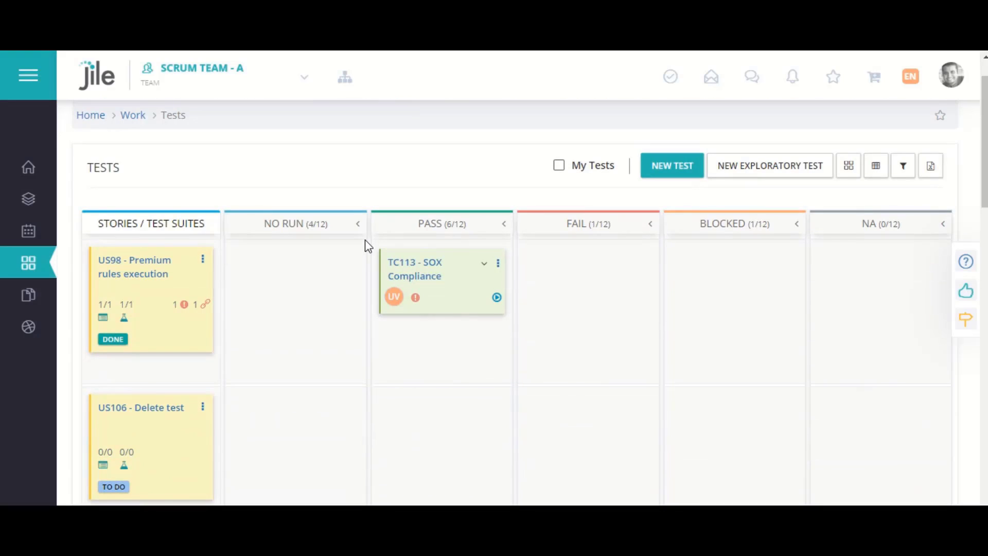
pyautogui.scroll(-6, 367, 244)
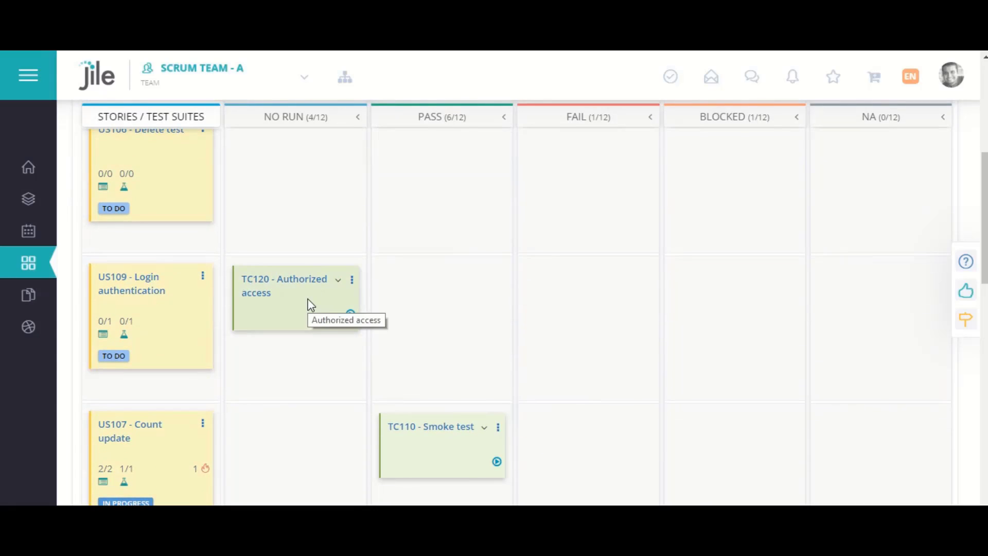
pyautogui.moveTo(309, 303); pyautogui.dragTo(460, 317)
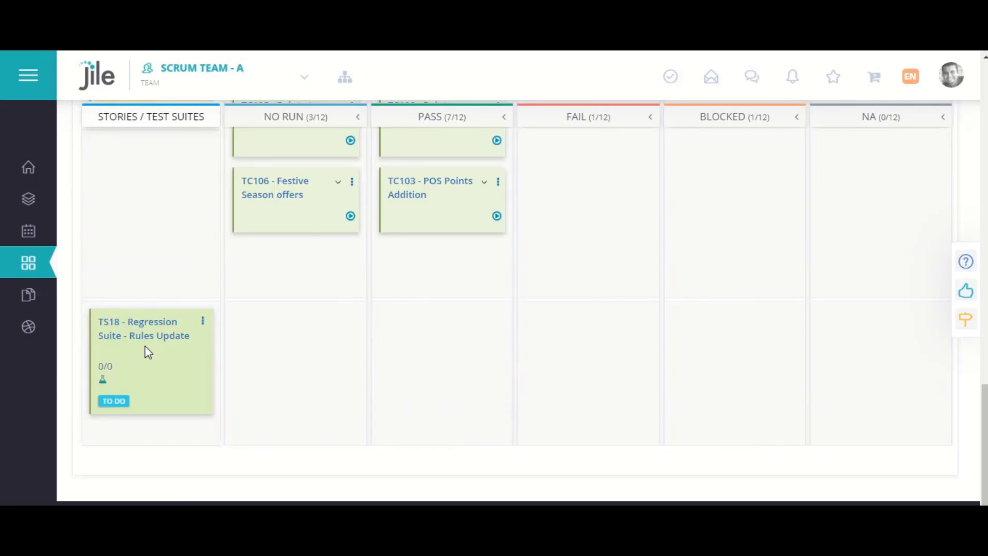
# Step: Open the team's issue board and move IS18 - Sox issue from Open to Accepted
pyautogui.moveTo(48, 280)
pyautogui.click(58, 350)
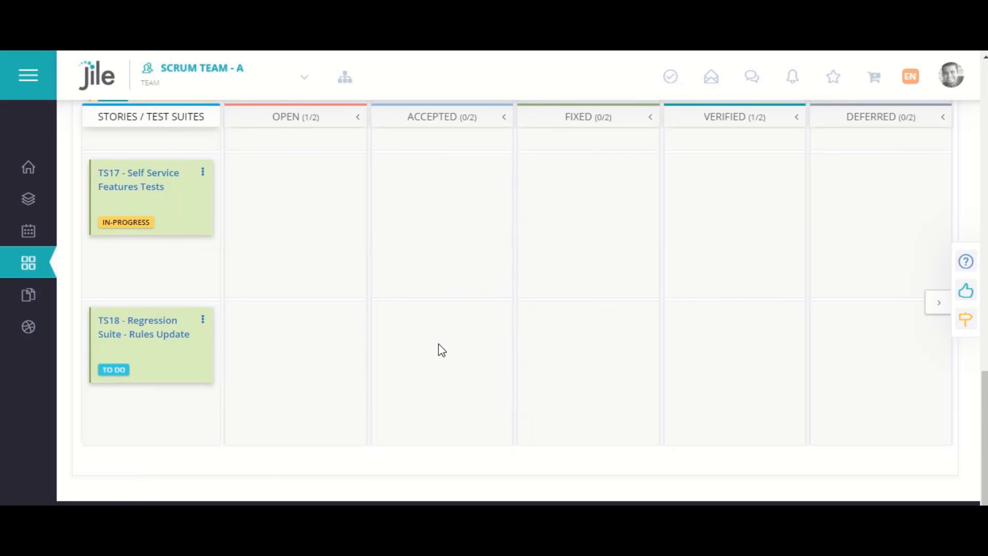
pyautogui.scroll(5, 428, 258)
pyautogui.scroll(10, 429, 259)
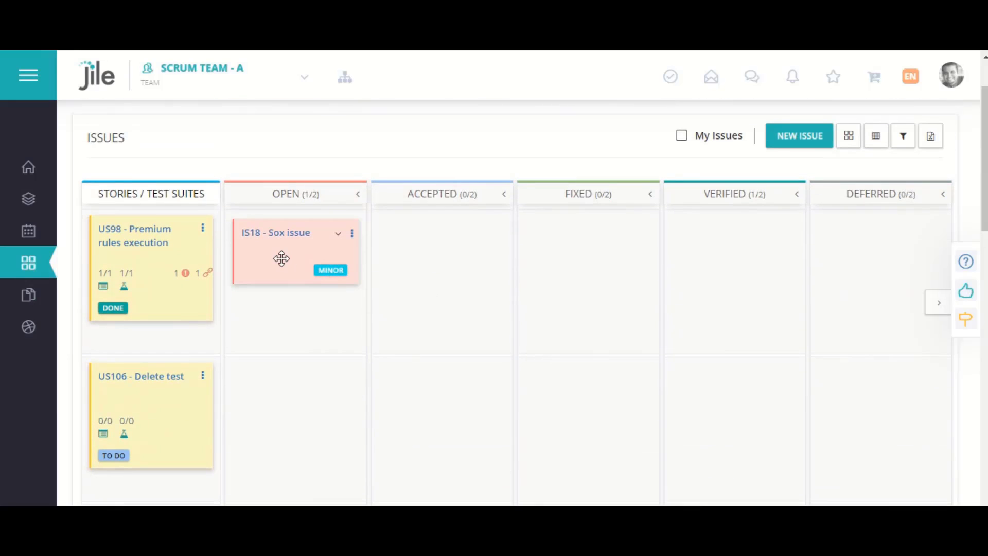
pyautogui.moveTo(281, 259); pyautogui.dragTo(412, 254)
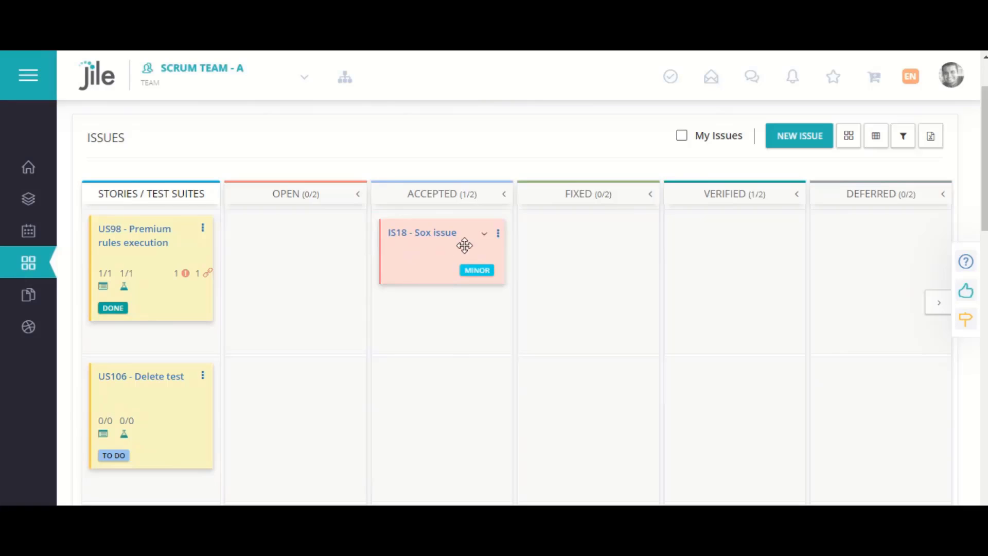
# Step: Convert issue IS18 to a To Do business story in Sprint 1 of EXPLORE, linked to feature FE11-Data purge
pyautogui.click(499, 235)
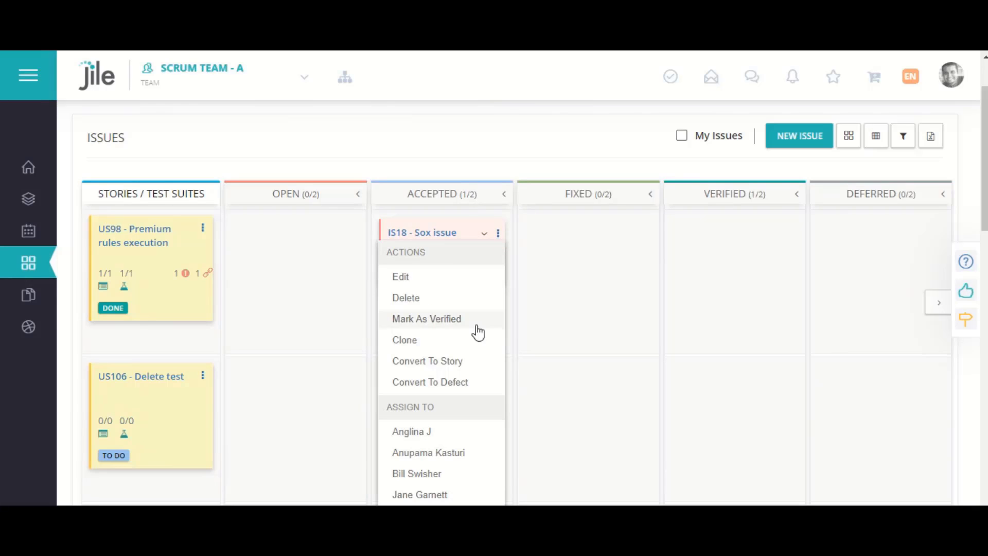
pyautogui.click(470, 363)
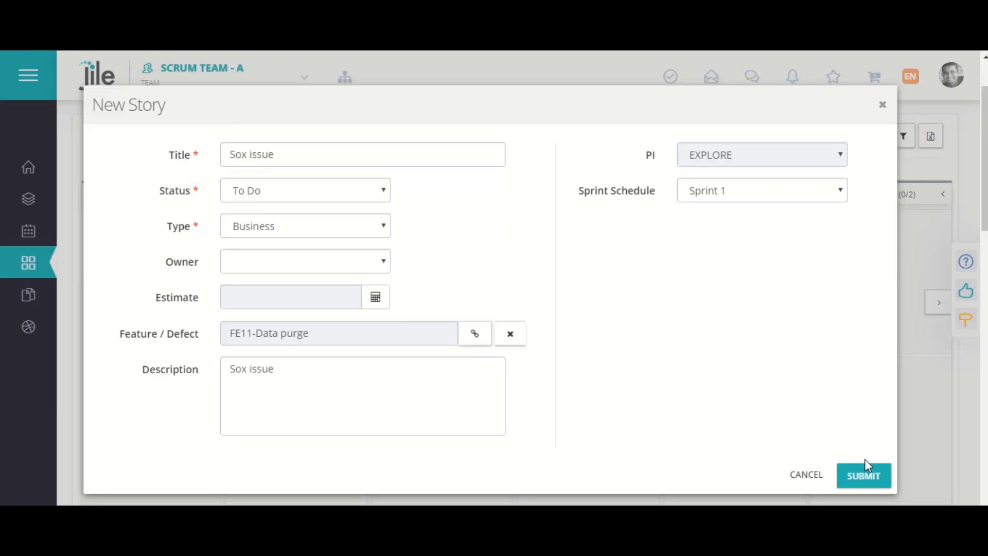
pyautogui.click(863, 476)
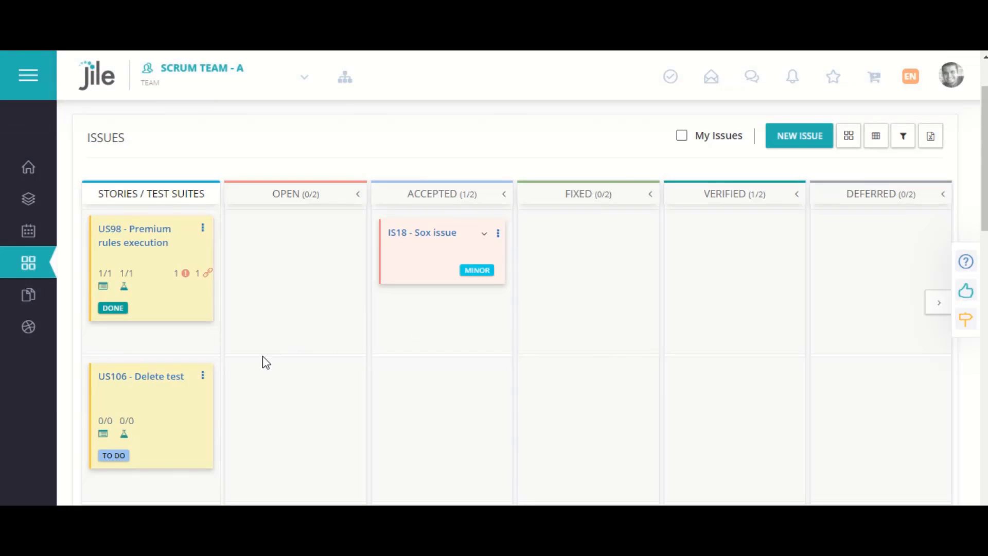
# Step: Open story US107 - Count update and complete its Peer SRC review- Go ahead done criterion with the comment "done!"
pyautogui.scroll(-4, 263, 360)
pyautogui.scroll(-2, 255, 360)
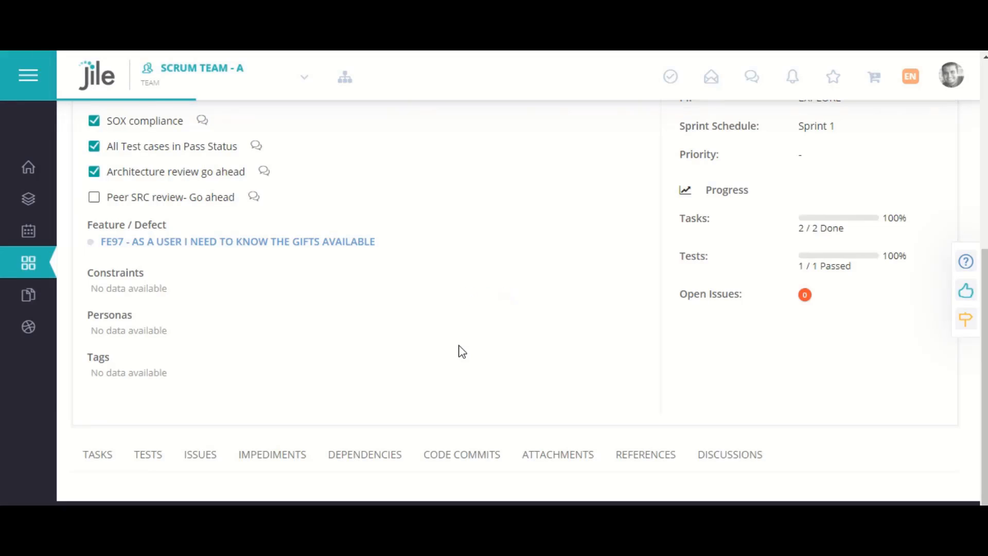
pyautogui.scroll(3, 461, 350)
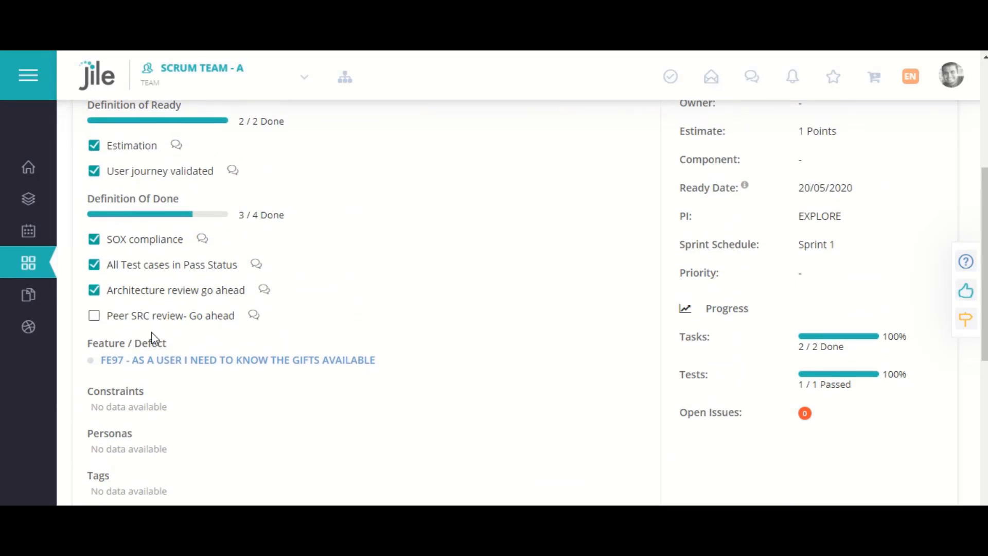
pyautogui.click(95, 316)
pyautogui.click(134, 345)
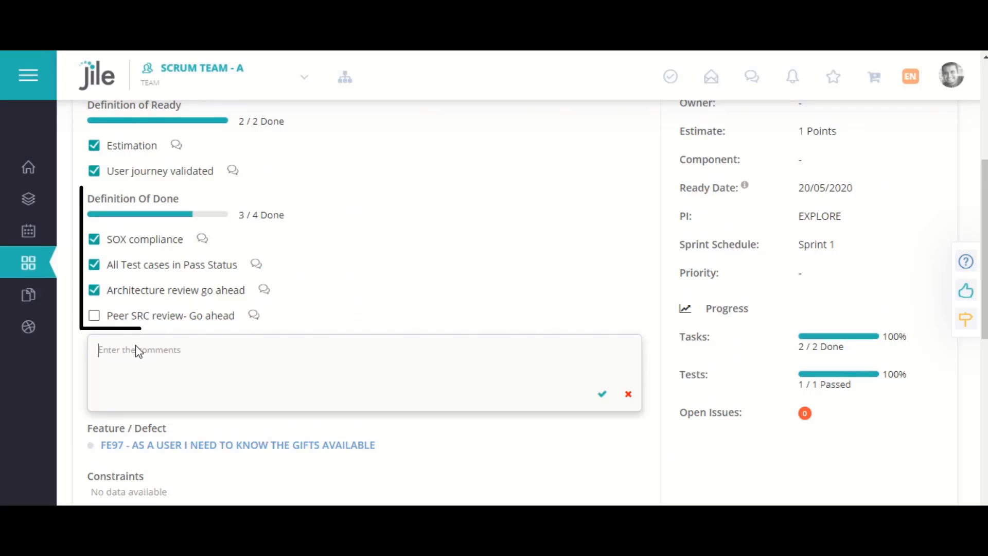
pyautogui.write('done!')
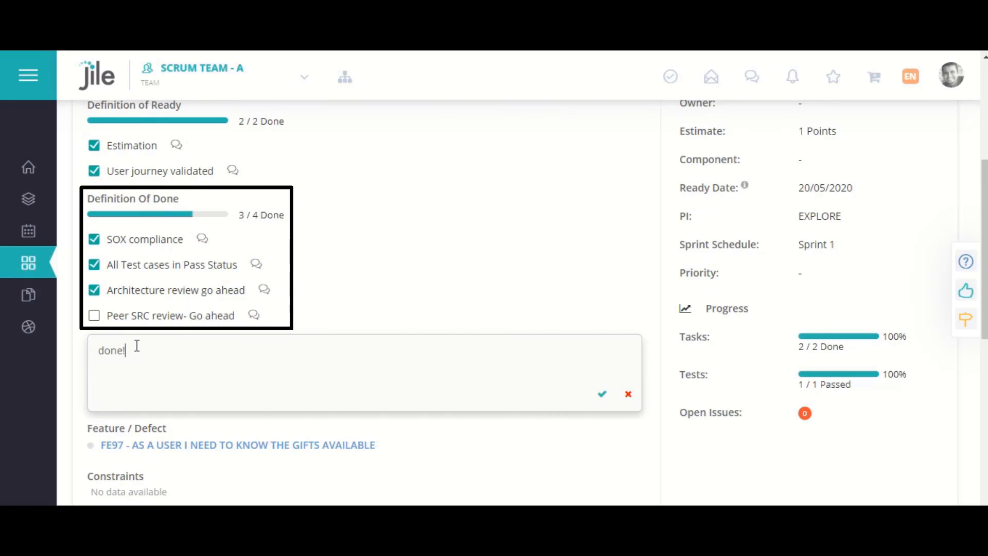
pyautogui.click(602, 396)
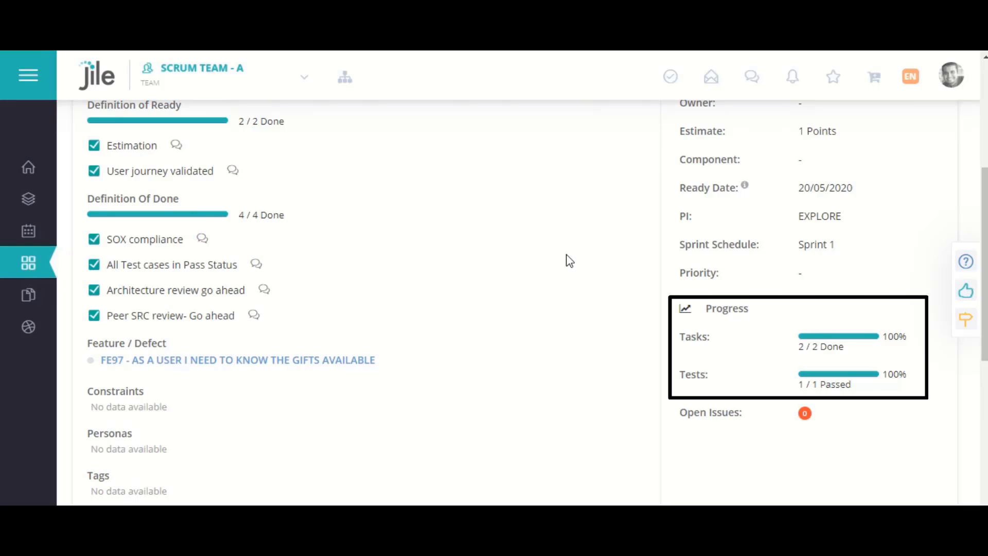
# Step: Set the status of story US107 to Done and save it, accepting that some child items are unfinished
pyautogui.scroll(5, 569, 261)
pyautogui.click(880, 186)
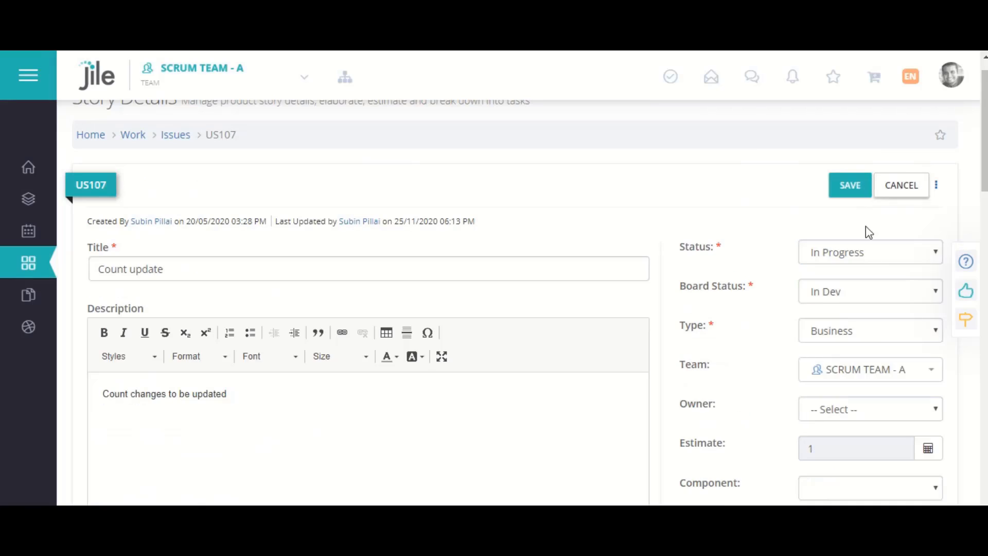
pyautogui.click(874, 255)
pyautogui.click(831, 302)
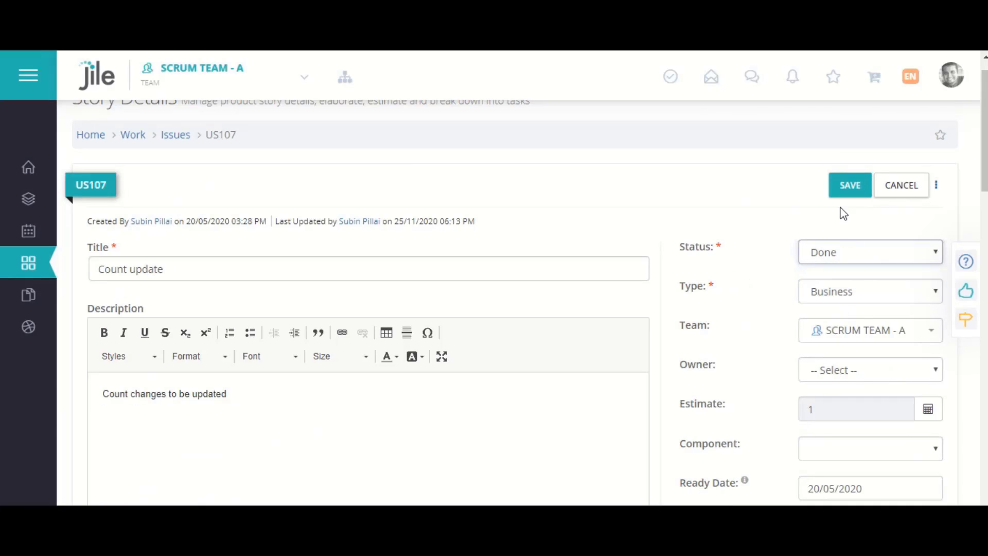
pyautogui.click(842, 191)
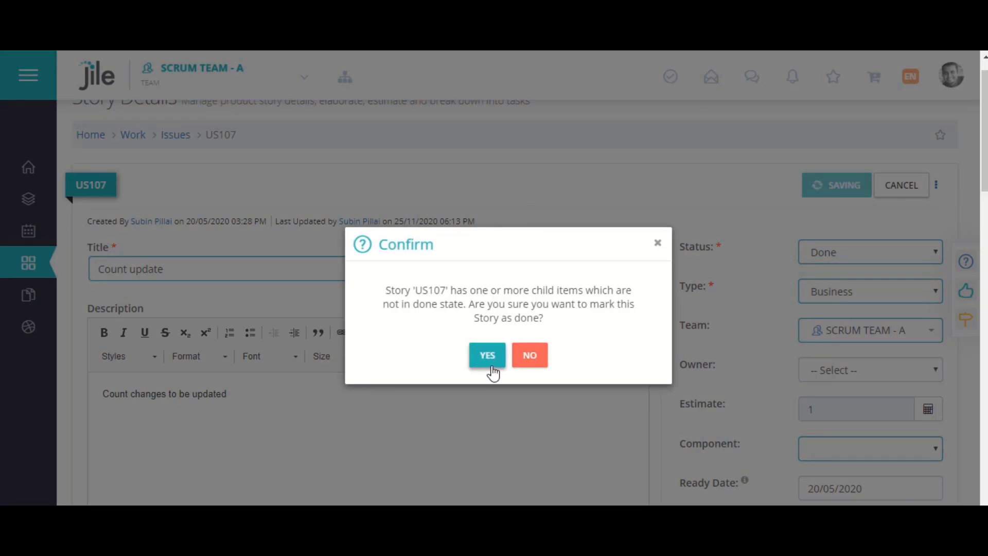
pyautogui.click(492, 357)
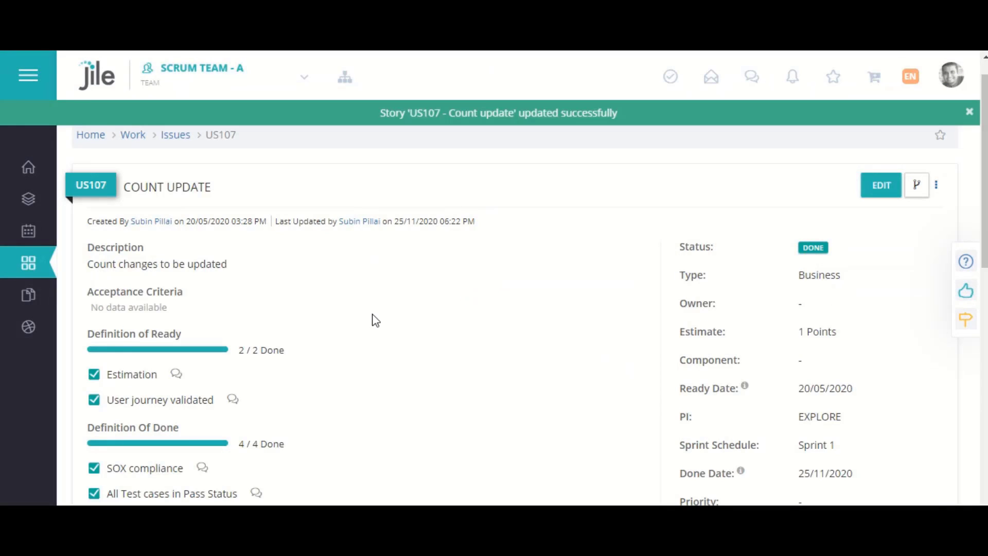
# Step: Open the team's document files repository
pyautogui.moveTo(44, 308)
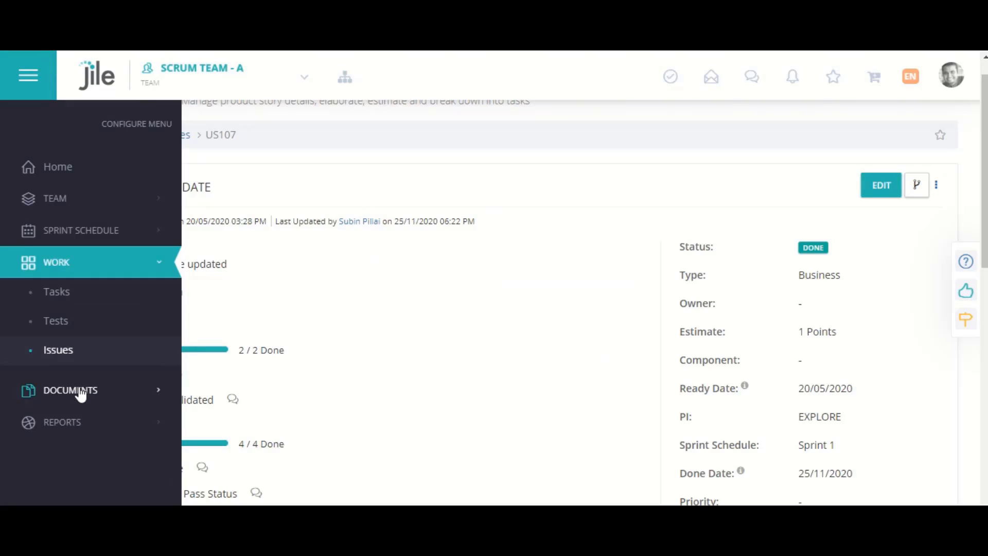
pyautogui.click(56, 388)
pyautogui.click(54, 324)
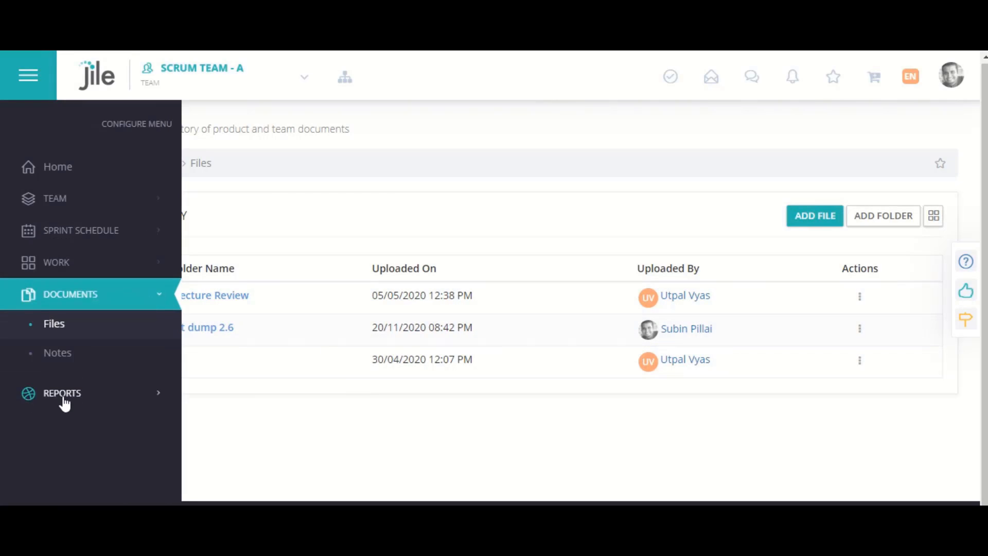
# Step: Open the Sprint Progress report for EXPLORE and track Sprint 1
pyautogui.click(64, 396)
pyautogui.click(87, 394)
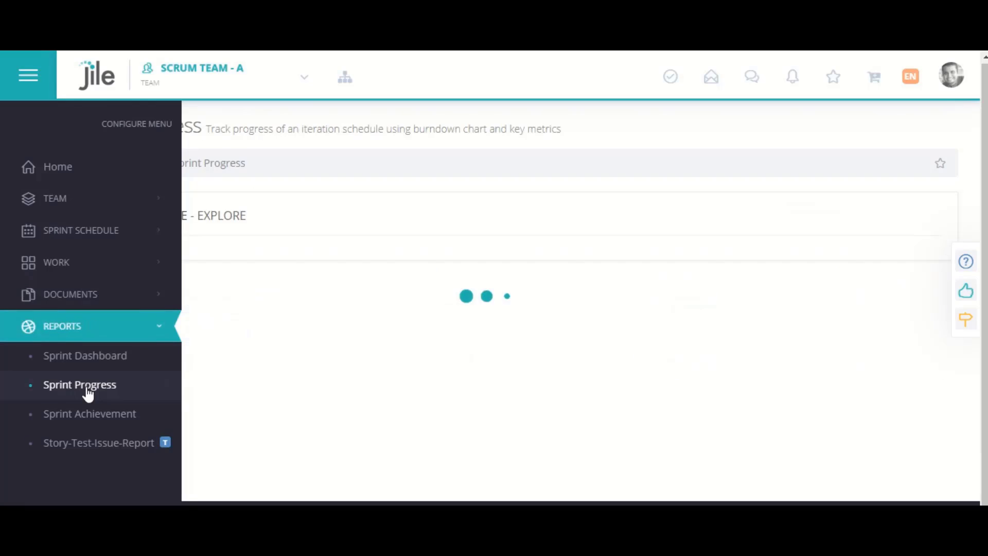
pyautogui.scroll(-5, 415, 334)
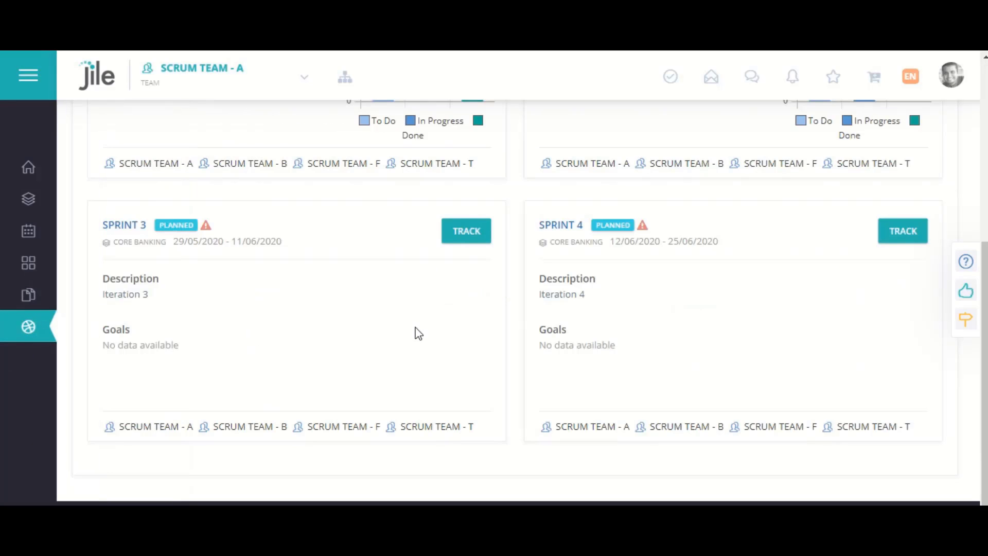
pyautogui.scroll(5, 418, 333)
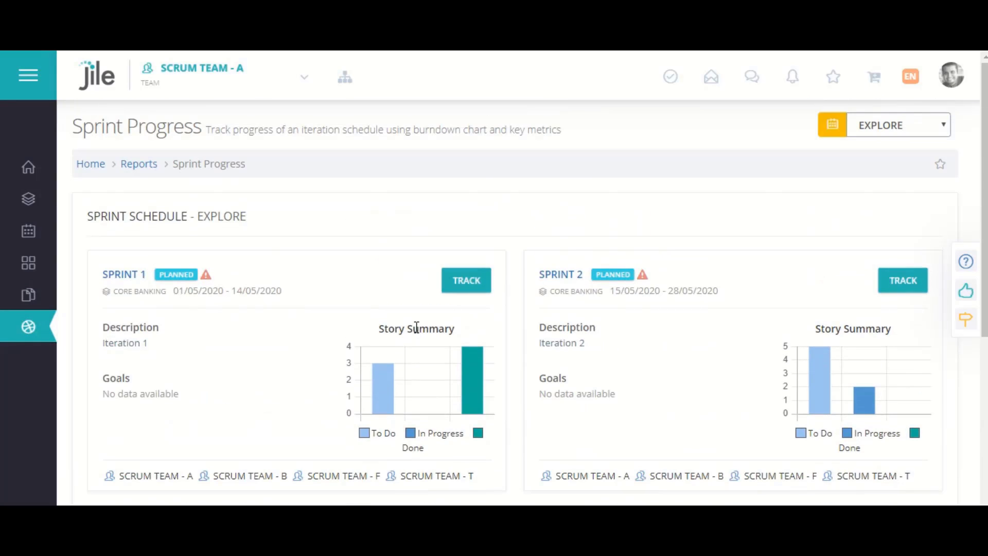
pyautogui.click(467, 280)
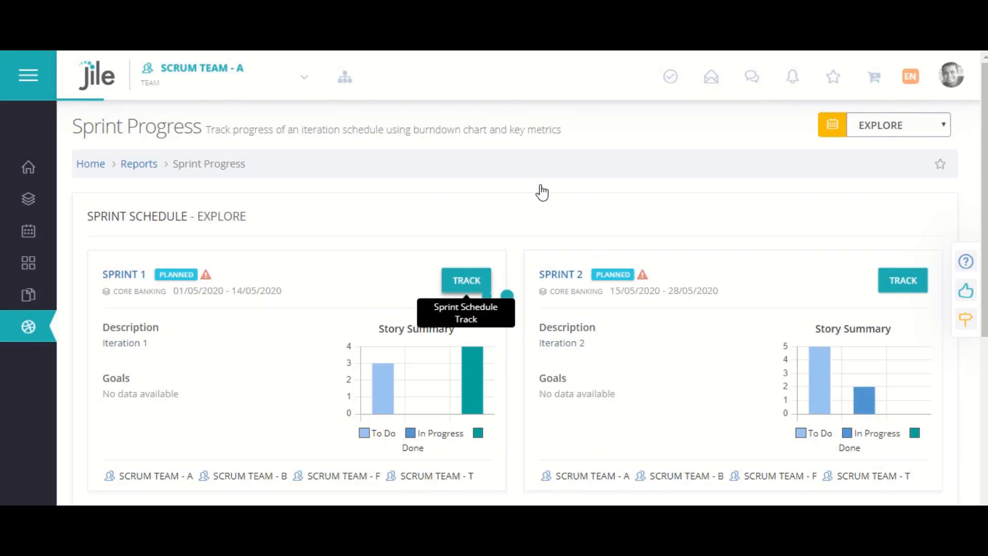
# Step: Review Sprint 1's burndown chart, its story list and its dependencies
pyautogui.scroll(-2, 514, 212)
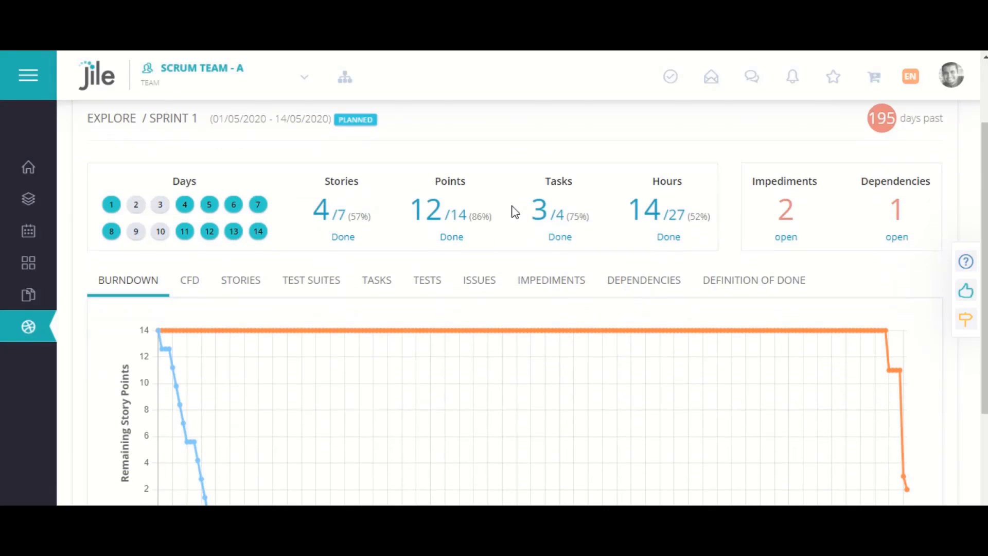
pyautogui.click(246, 293)
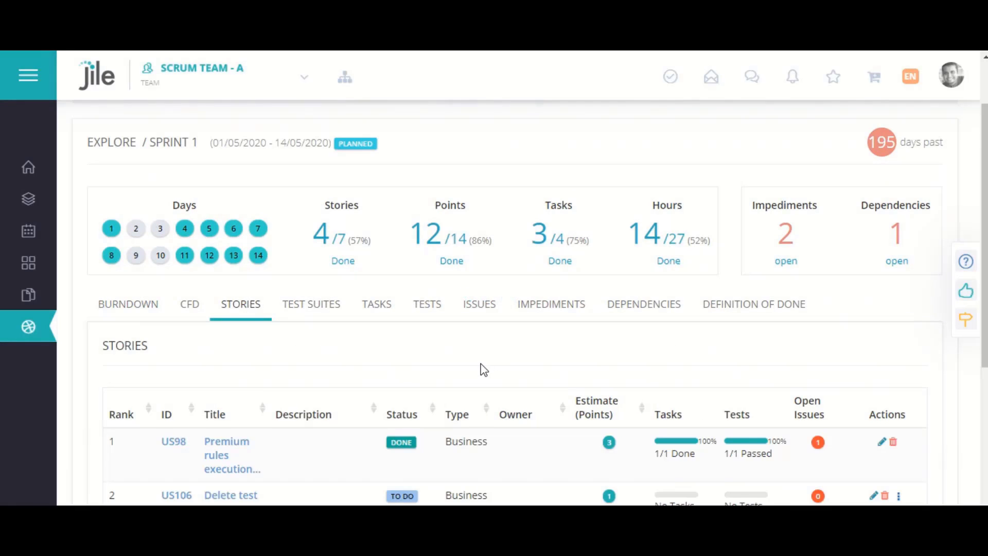
pyautogui.scroll(-2, 482, 366)
pyautogui.scroll(2, 584, 364)
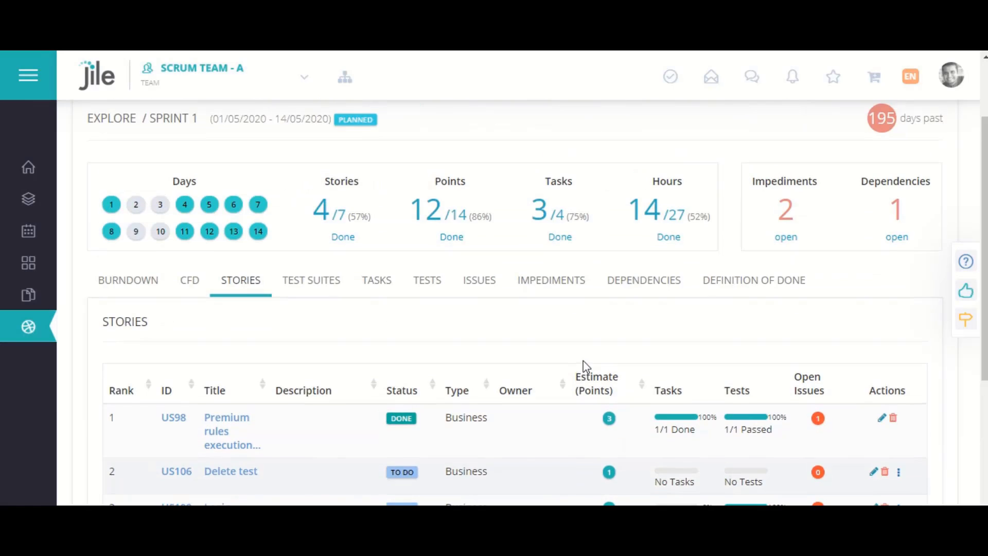
pyautogui.click(662, 282)
pyautogui.scroll(-1, 502, 350)
pyautogui.scroll(-1, 563, 397)
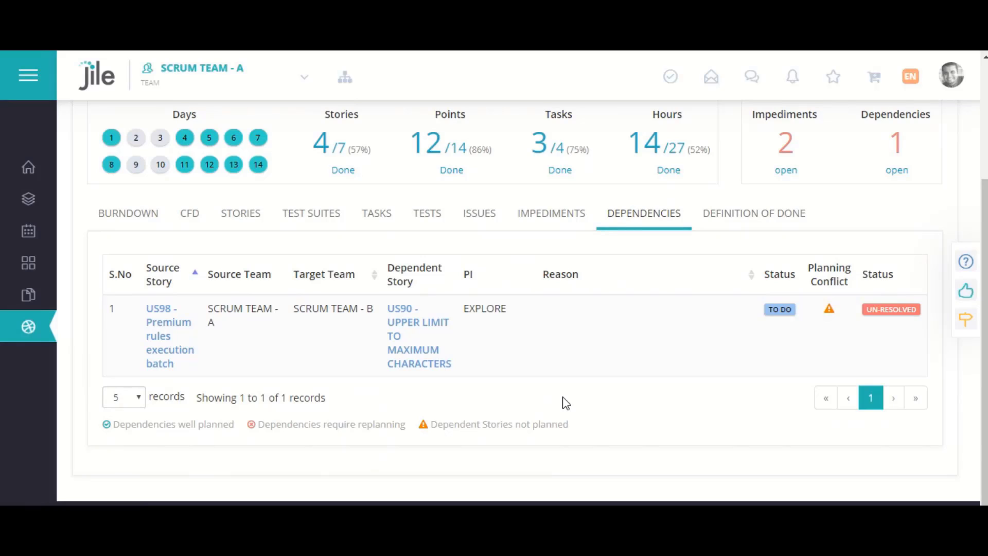
# Step: Open the Story-Test-Issue-Report and look through its table of stories, issues and estimates
pyautogui.moveTo(50, 346)
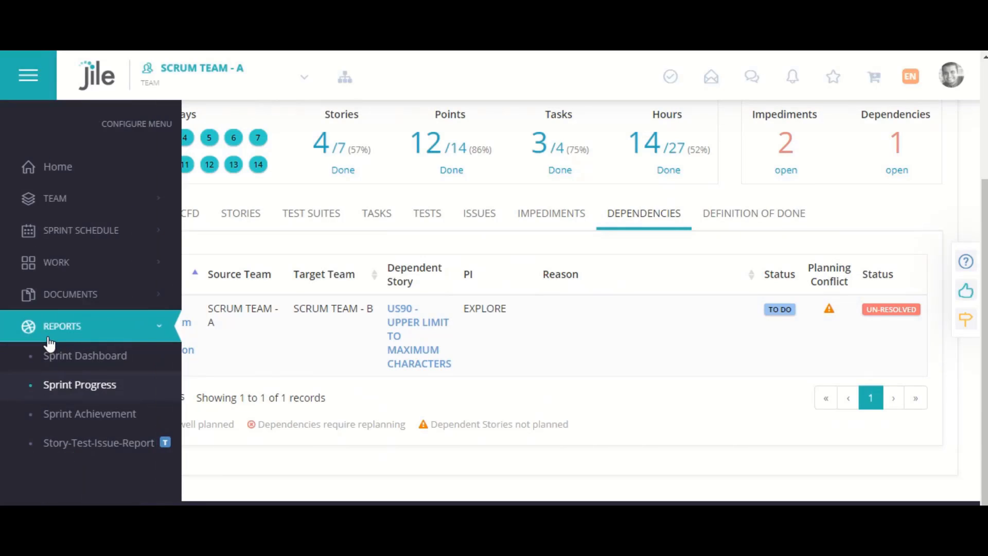
pyautogui.click(93, 449)
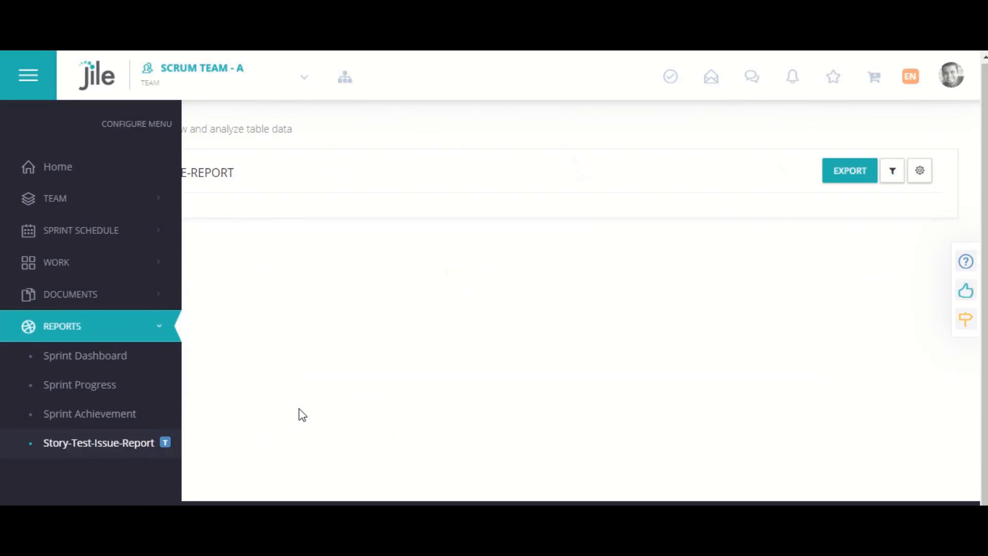
pyautogui.scroll(-4, 301, 413)
pyautogui.scroll(4, 580, 315)
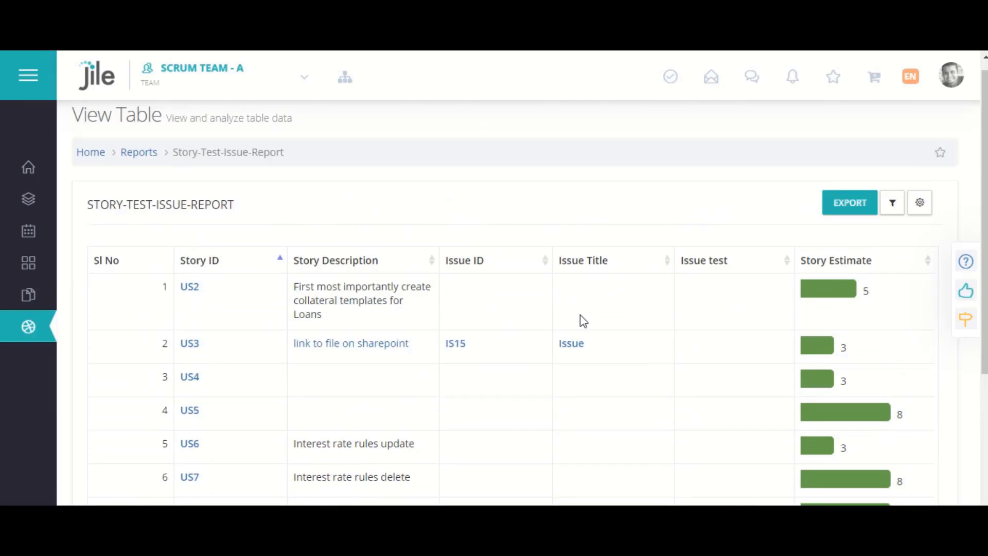
pyautogui.scroll(1, 580, 315)
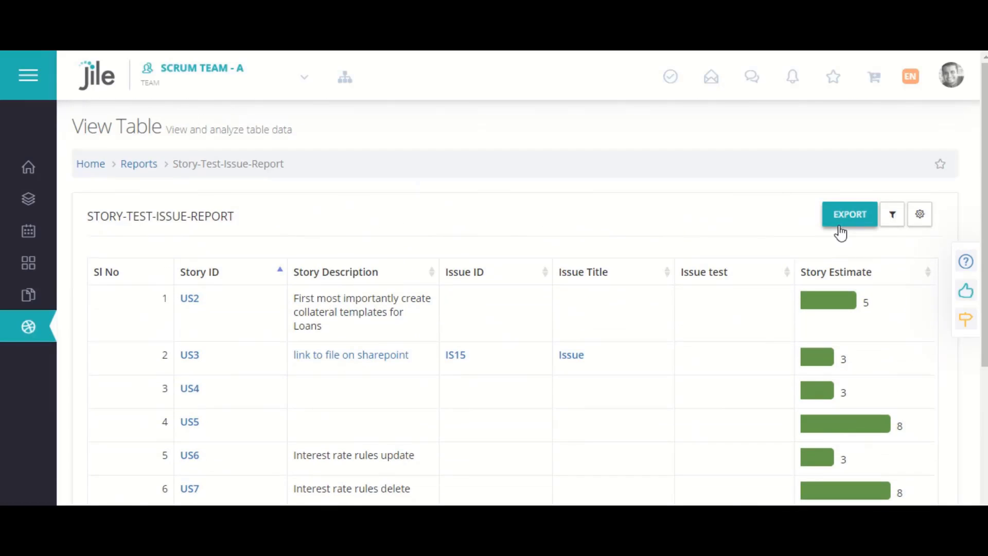
# Step: View the available story fields in the Story-Test-Issue-Report's designer and close it without saving
pyautogui.click(920, 215)
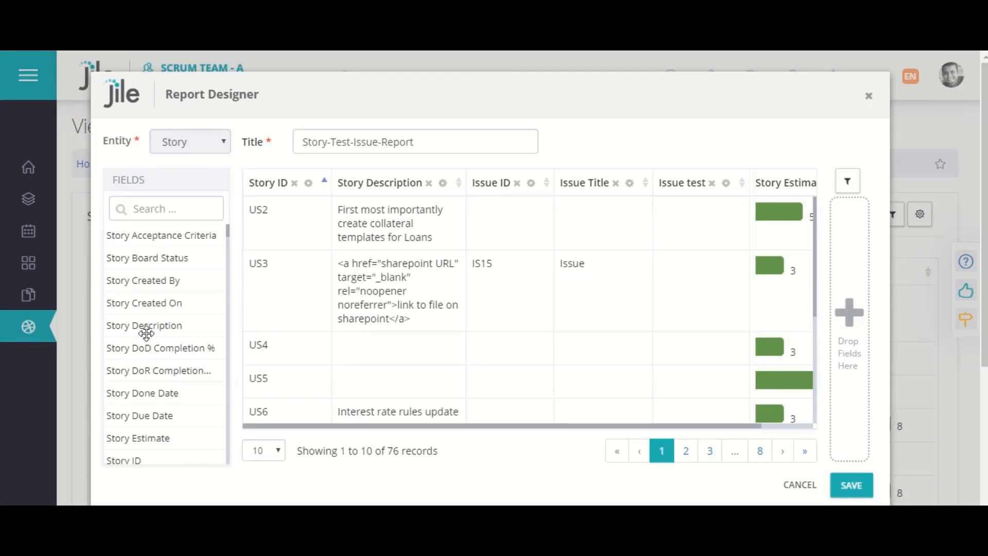
pyautogui.moveTo(146, 356)
pyautogui.mouseDown()
pyautogui.moveTo(246, 347)
pyautogui.moveTo(448, 364)
pyautogui.moveTo(786, 322)
pyautogui.moveTo(313, 370)
pyautogui.moveTo(170, 331)
pyautogui.moveTo(160, 348)
pyautogui.mouseUp()
pyautogui.click(804, 486)
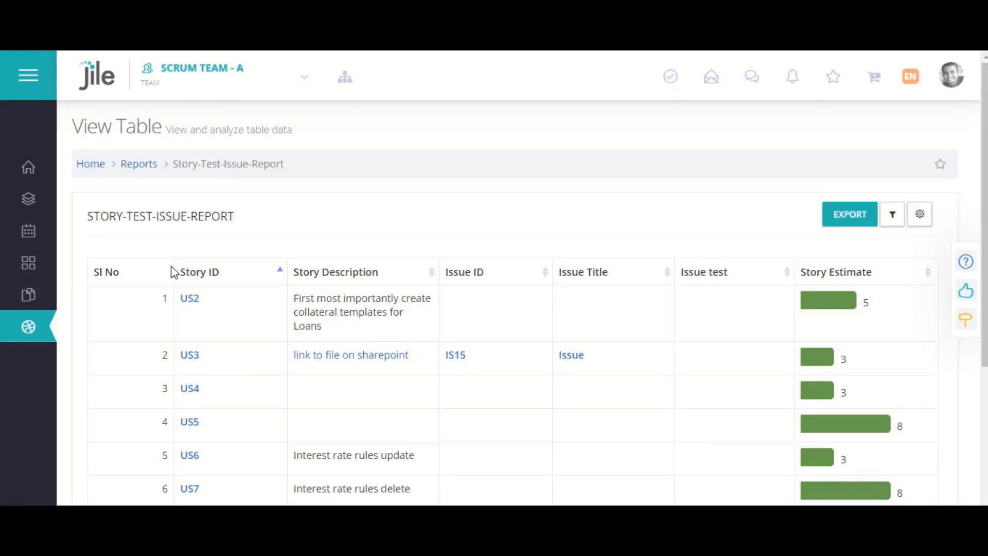
# Step: Open the sprint retrospectives for PREPARE and view the Iteration 1 retrospective details
pyautogui.click(47, 236)
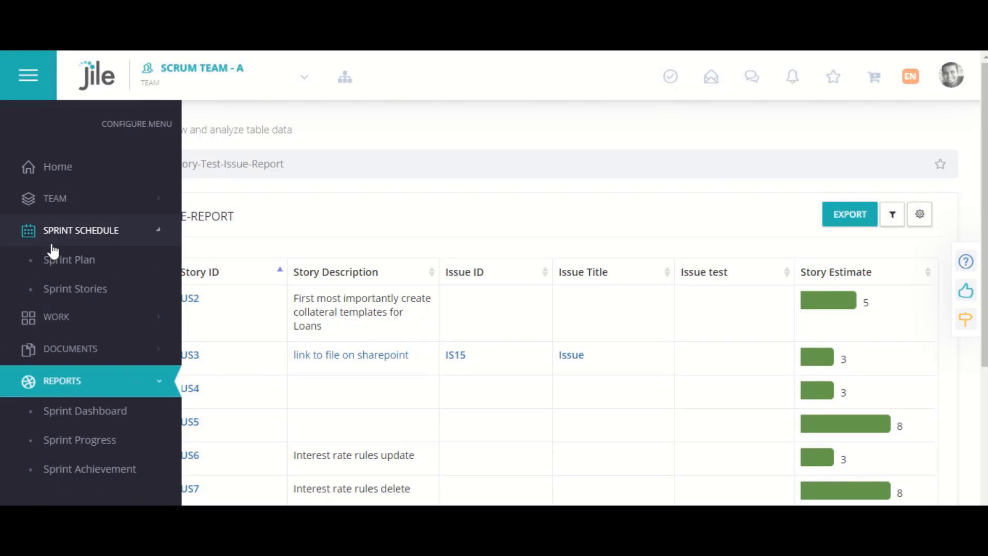
pyautogui.click(83, 376)
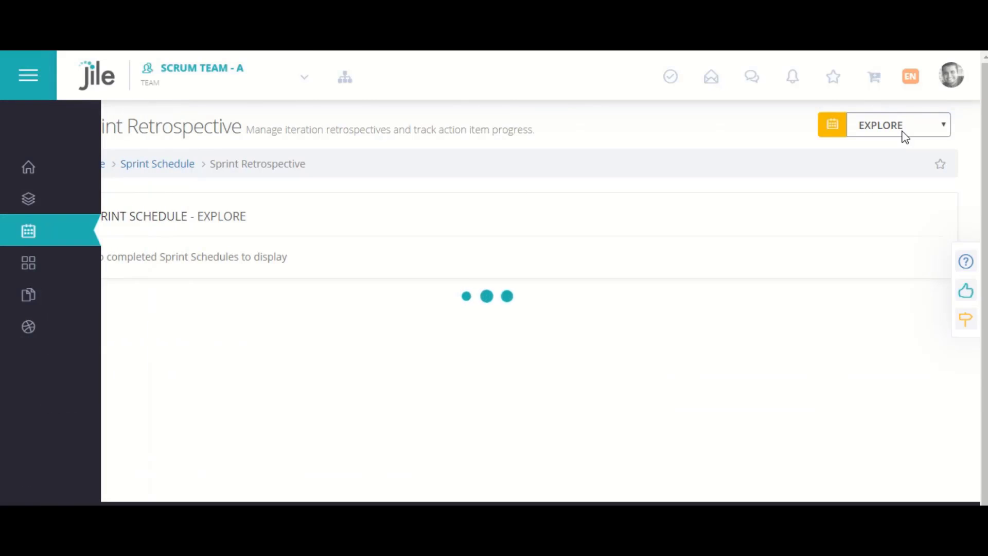
pyautogui.click(902, 134)
pyautogui.click(893, 146)
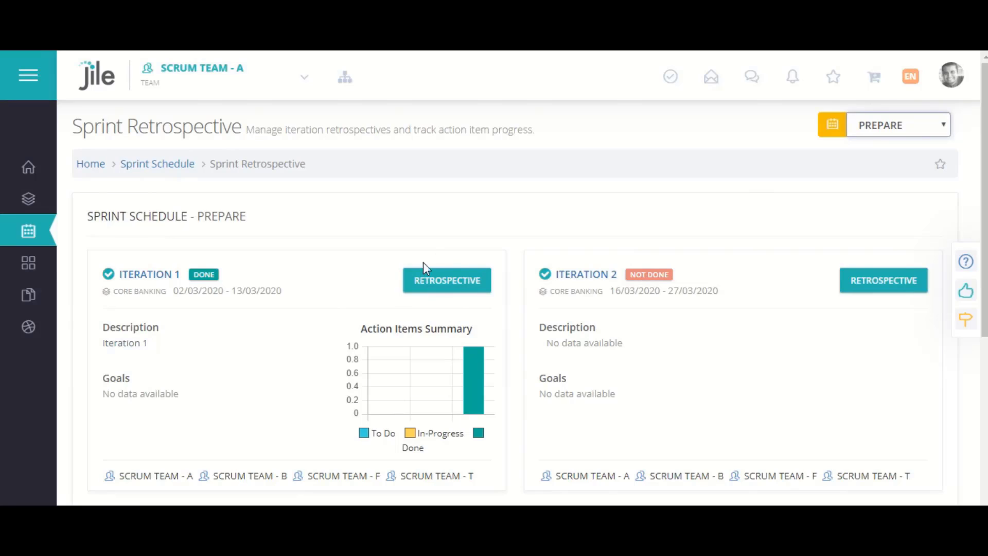
pyautogui.click(447, 282)
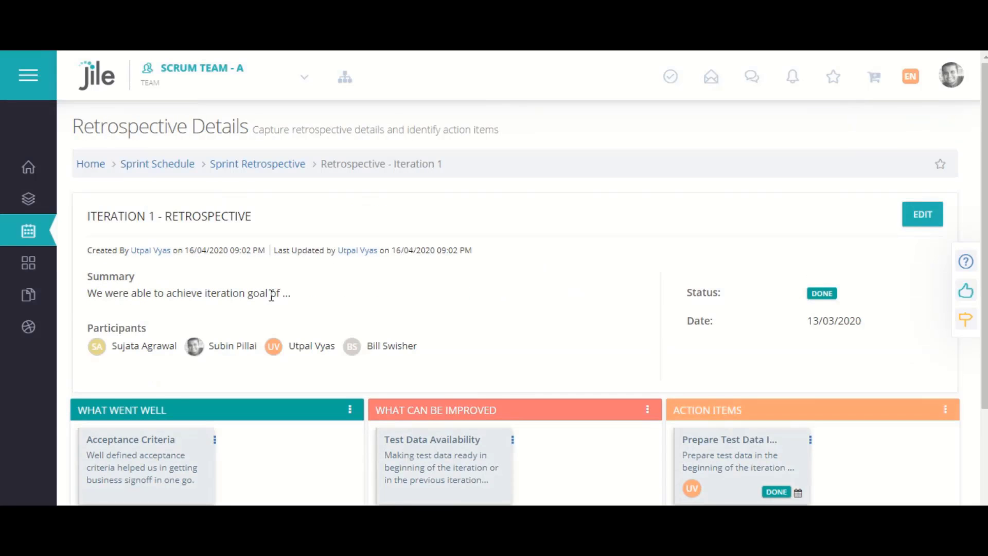
pyautogui.scroll(-2, 272, 295)
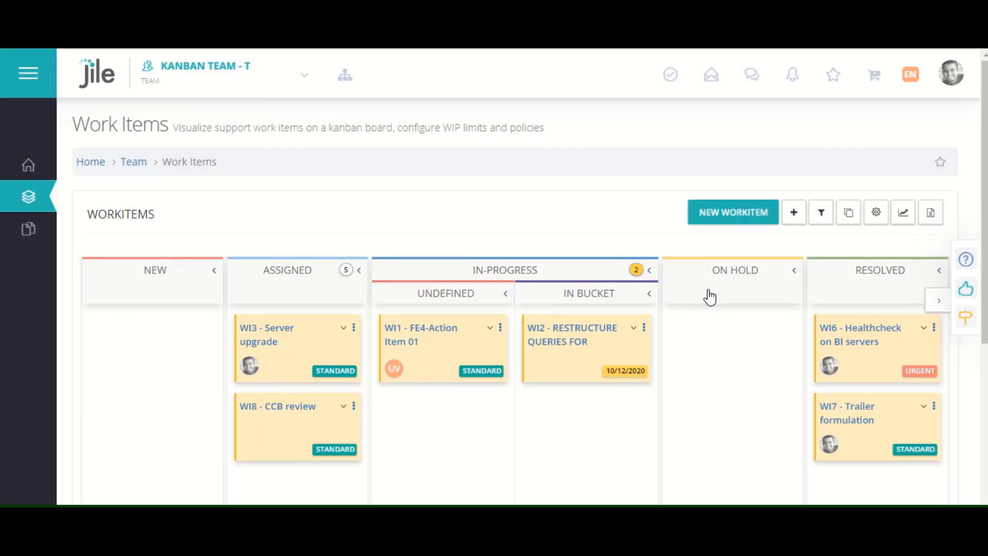
# Step: View the WIP limit configuration of the Kanban Team - T work item board and close it
pyautogui.click(876, 213)
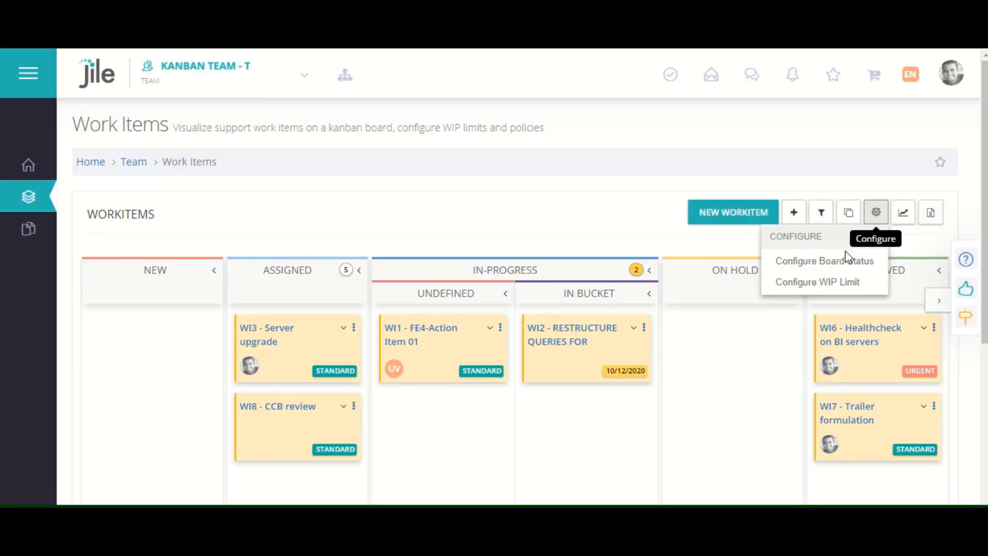
pyautogui.click(847, 283)
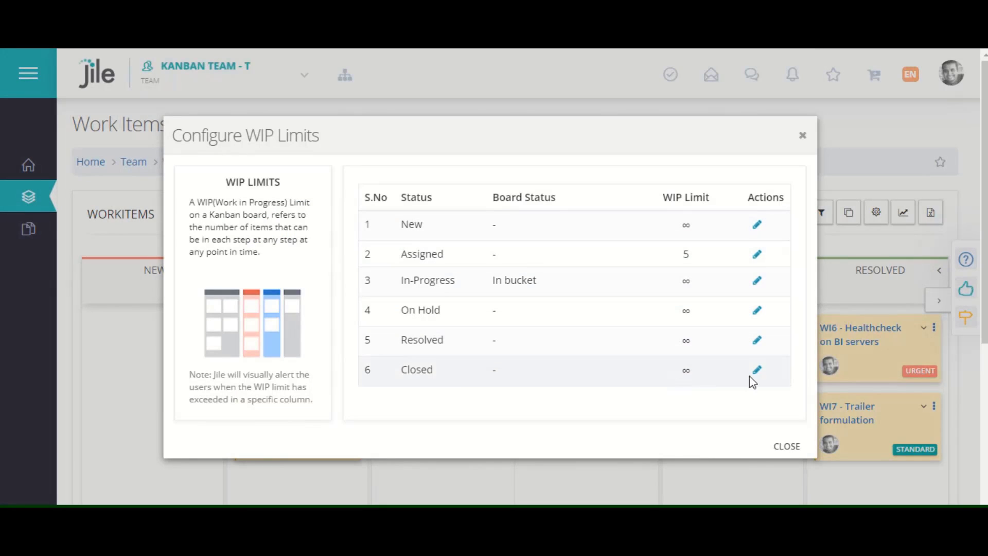
pyautogui.click(802, 136)
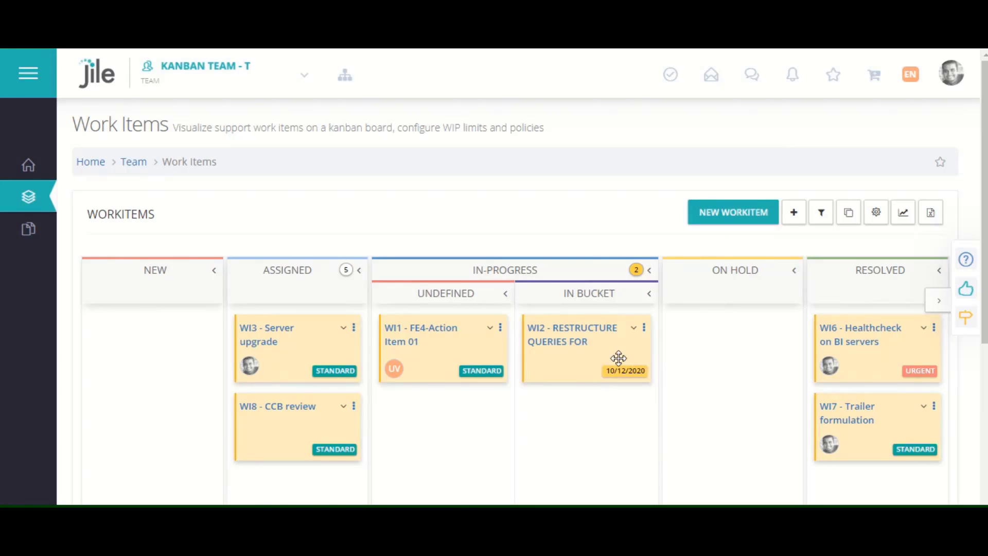
# Step: Group the work items on the Kanban board by Priority
pyautogui.click(848, 217)
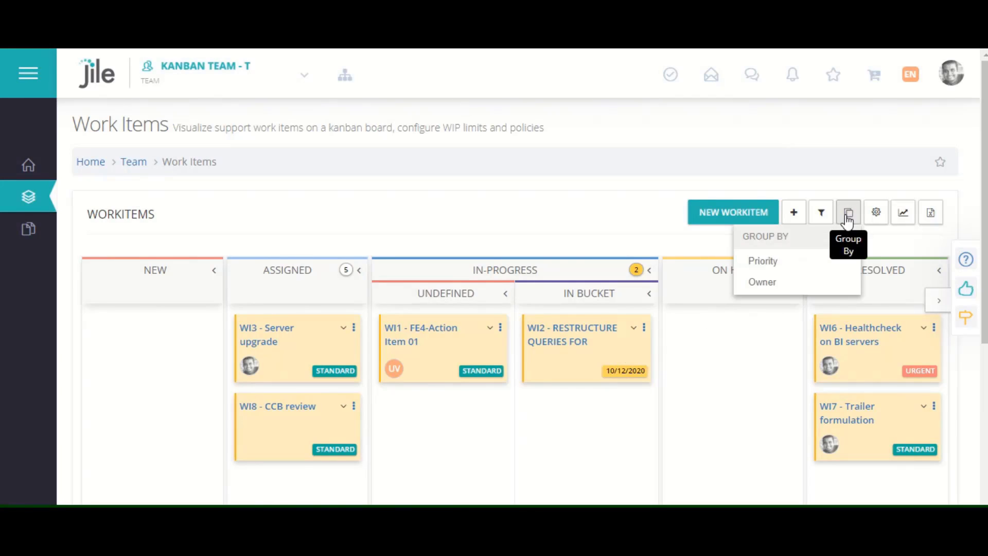
pyautogui.click(762, 262)
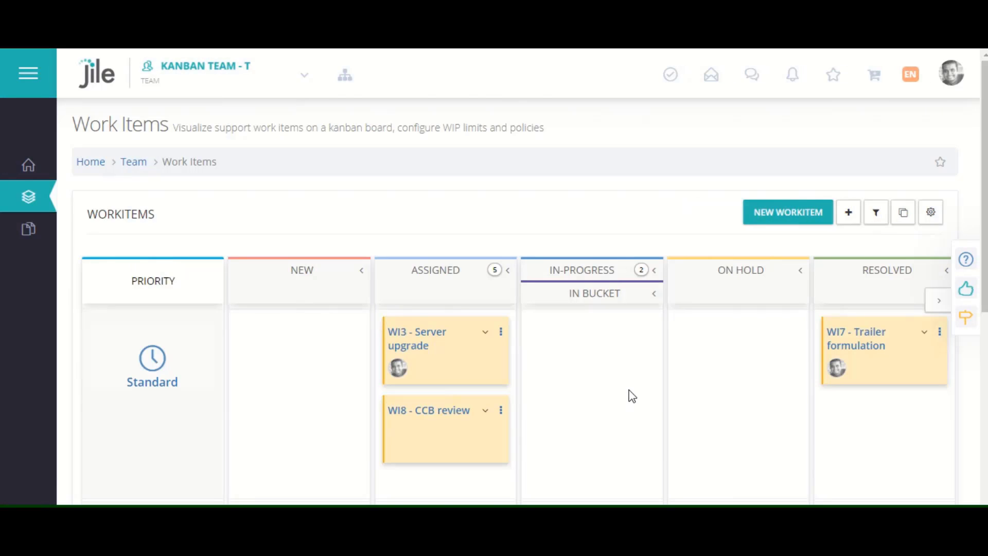
# Step: Look through the priority rows of the Kanban board and remove the grouping from its work items
pyautogui.scroll(-6, 632, 396)
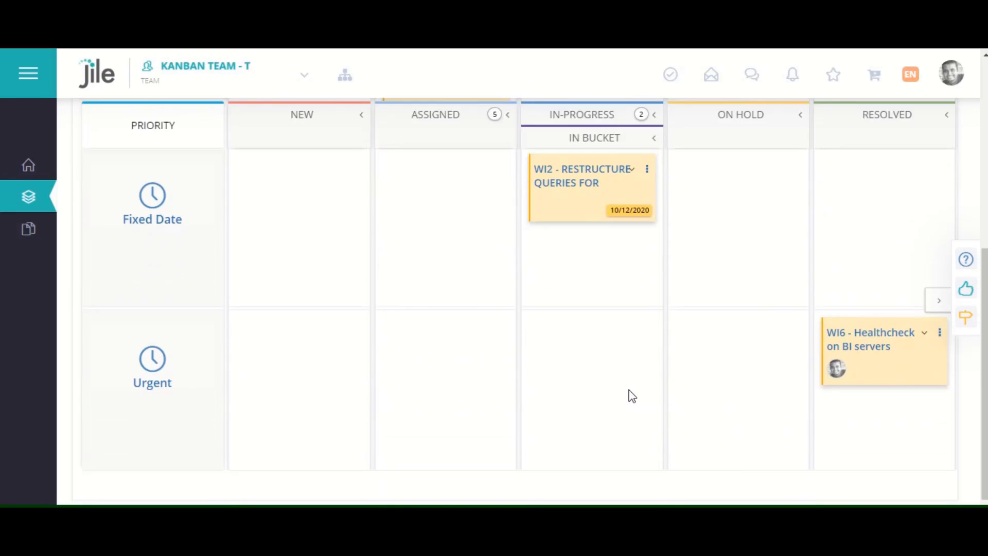
pyautogui.scroll(6, 632, 396)
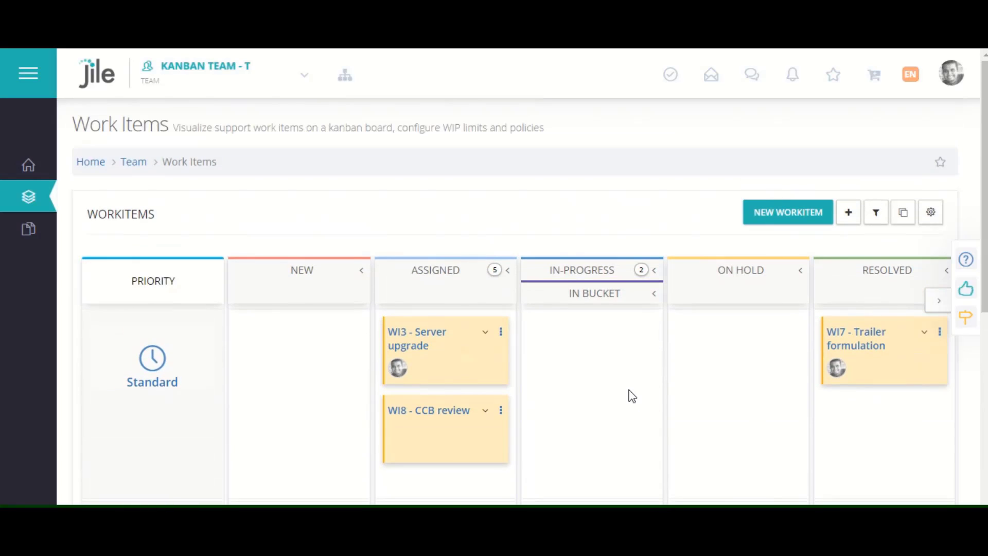
pyautogui.click(903, 212)
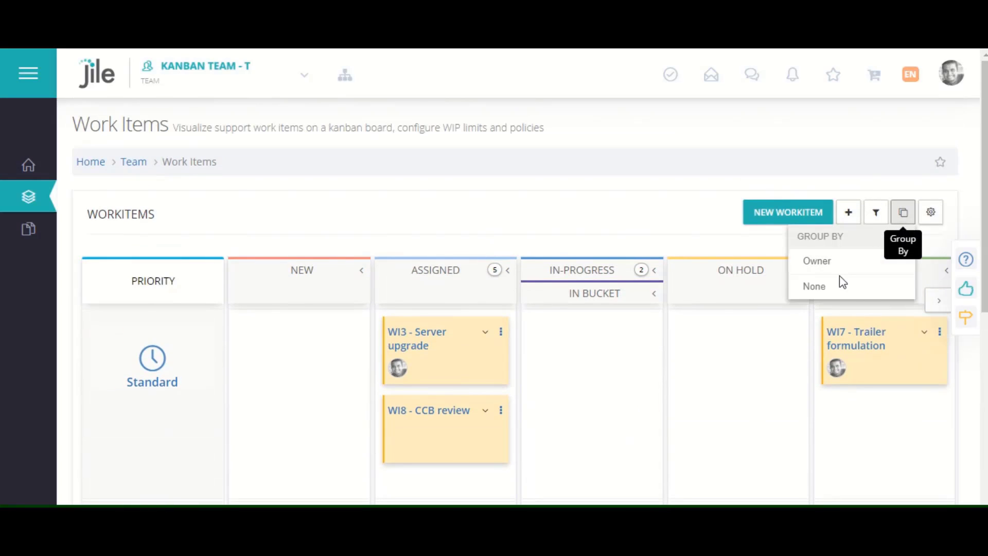
pyautogui.click(832, 289)
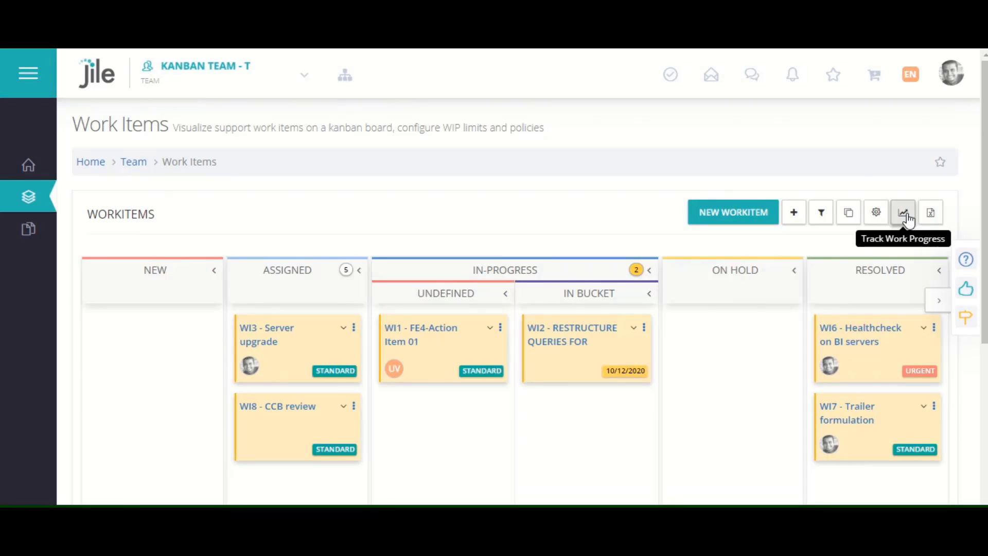
# Step: View the Kanban team's work progress metrics for the last month, including the cumulative flow and work items in progress charts
pyautogui.click(907, 219)
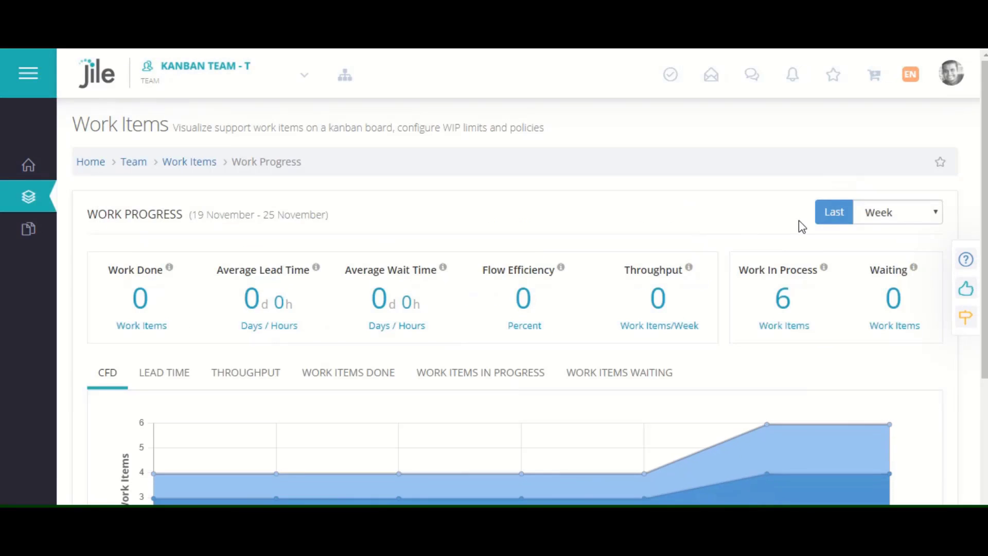
pyautogui.click(886, 225)
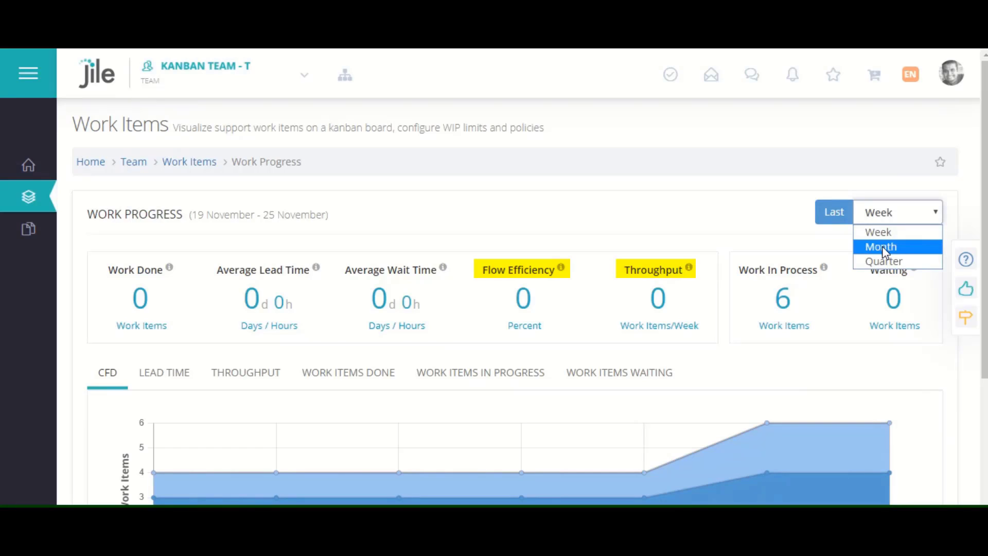
pyautogui.click(883, 246)
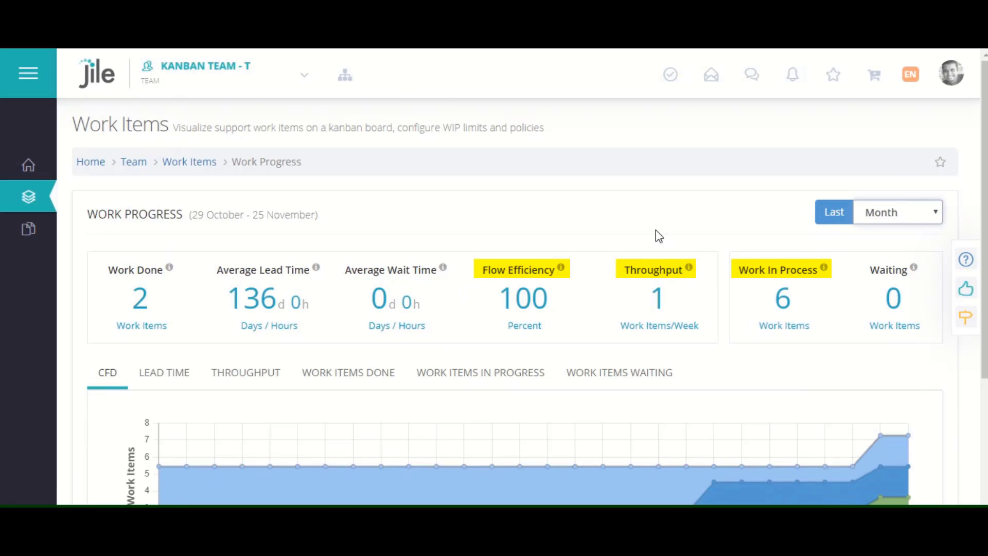
pyautogui.scroll(-1, 658, 235)
pyautogui.scroll(-1, 657, 230)
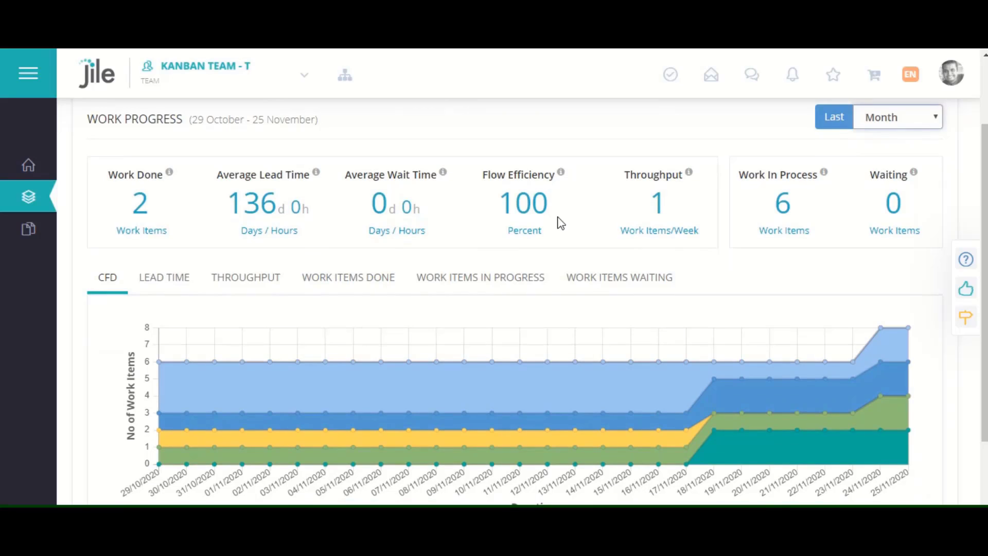
pyautogui.click(480, 277)
pyautogui.scroll(-2, 600, 380)
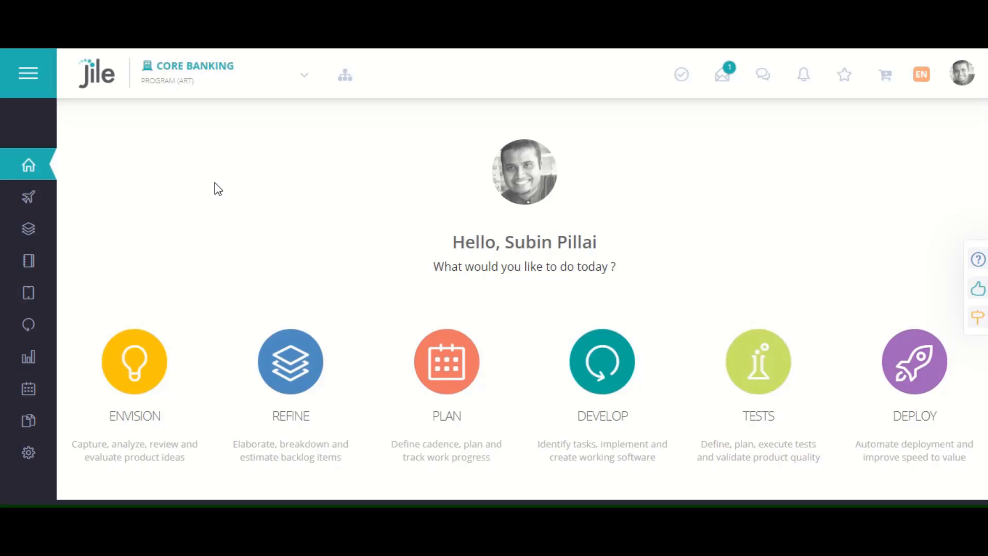
# Step: Start a new workspace from CORE BANKING with the Enterprise Scaling Framework as the way of working
pyautogui.click(274, 86)
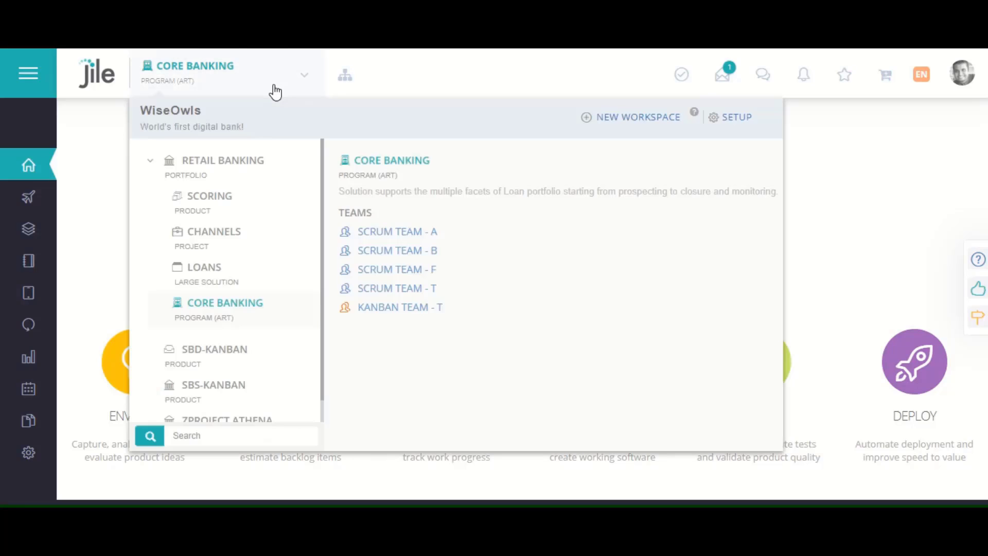
pyautogui.click(644, 123)
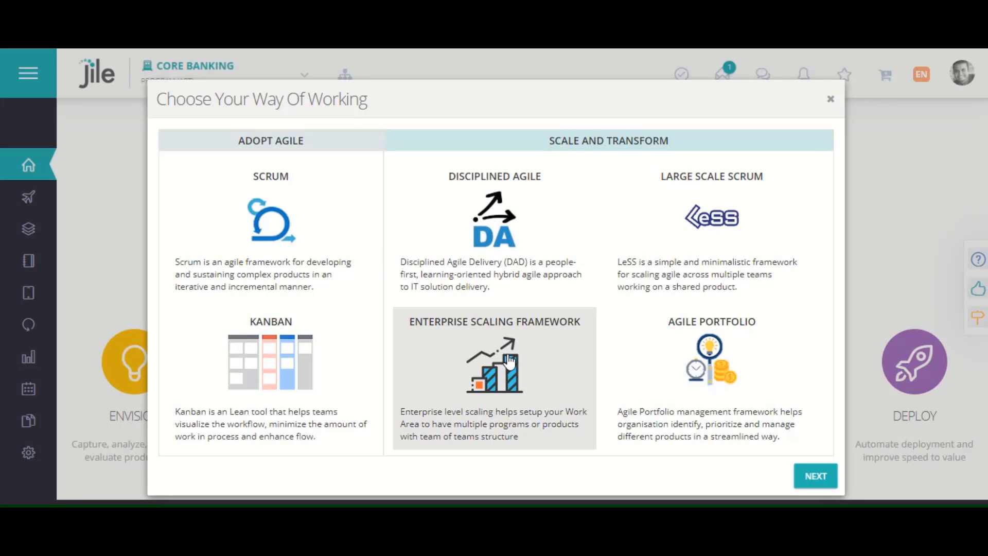
pyautogui.click(509, 362)
pyautogui.click(814, 474)
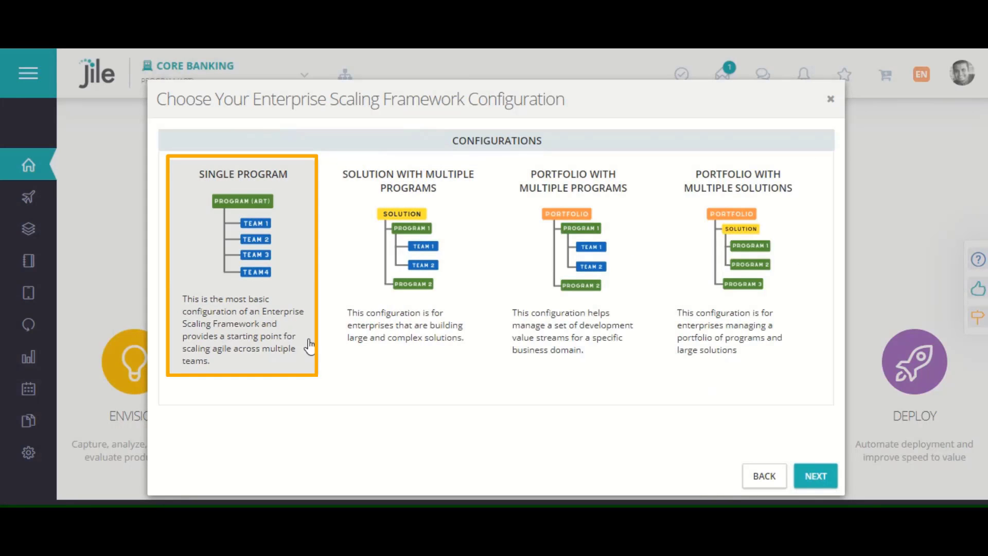
# Step: Review the single program, solution and portfolio configurations of the Enterprise Scaling Framework and close the setup without creating a workspace
pyautogui.click(406, 327)
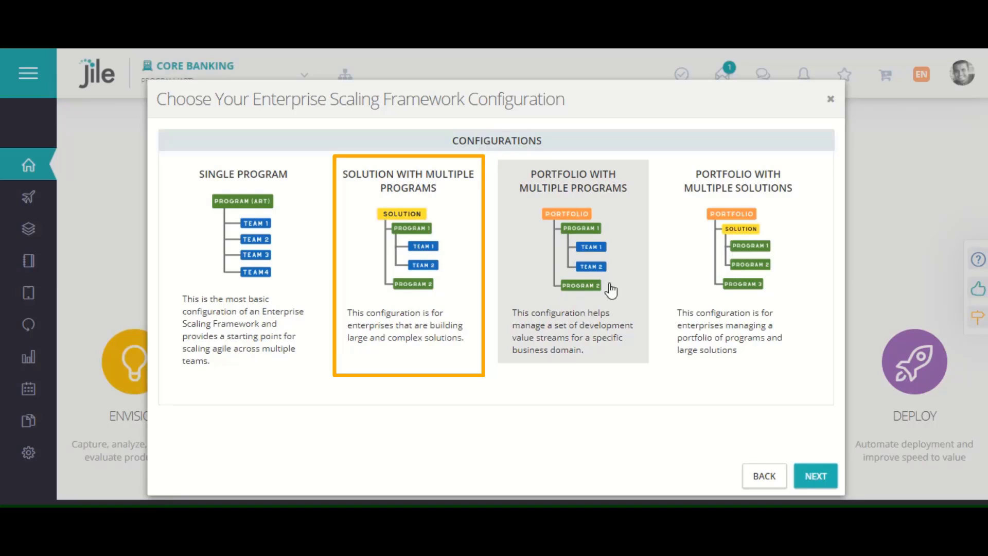
pyautogui.click(611, 291)
pyautogui.click(723, 320)
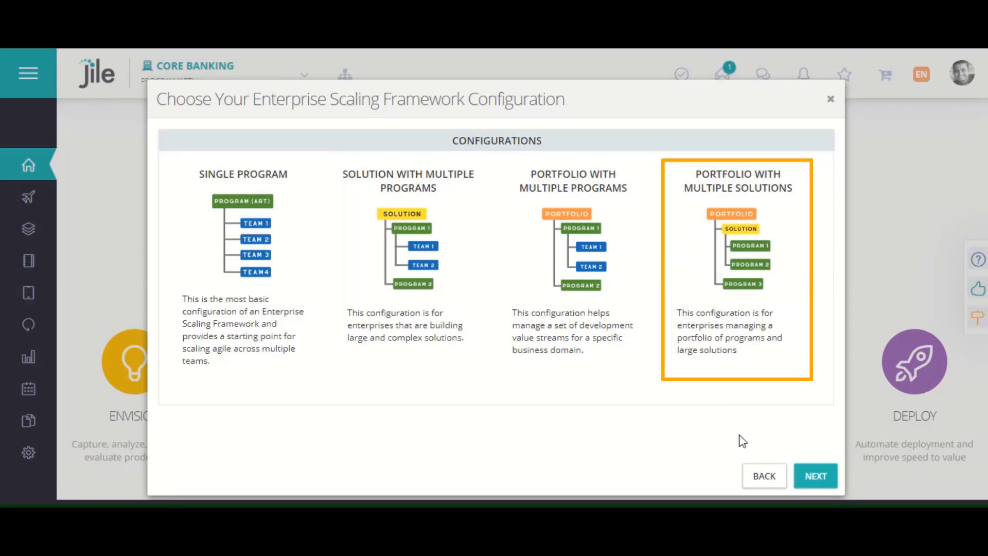
pyautogui.click(742, 442)
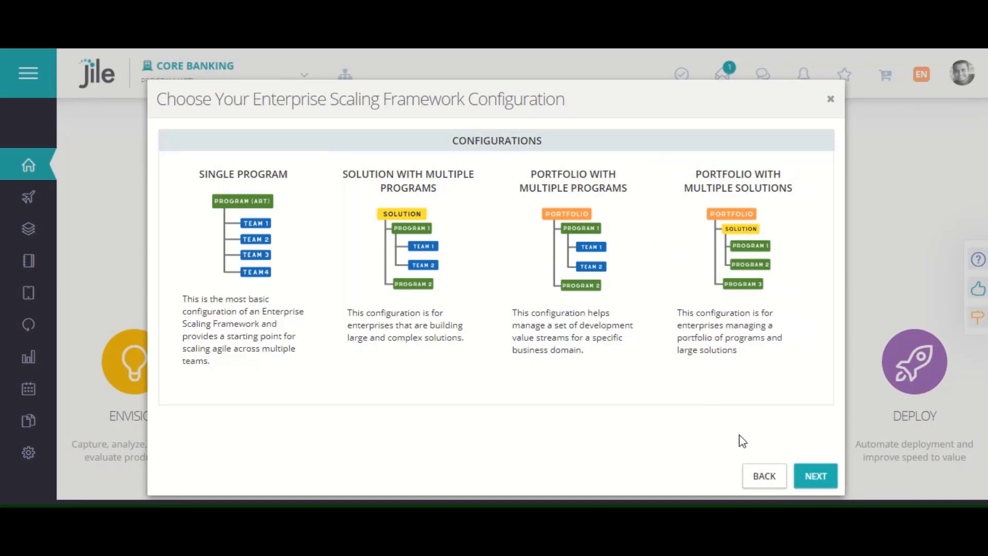
pyautogui.click(831, 98)
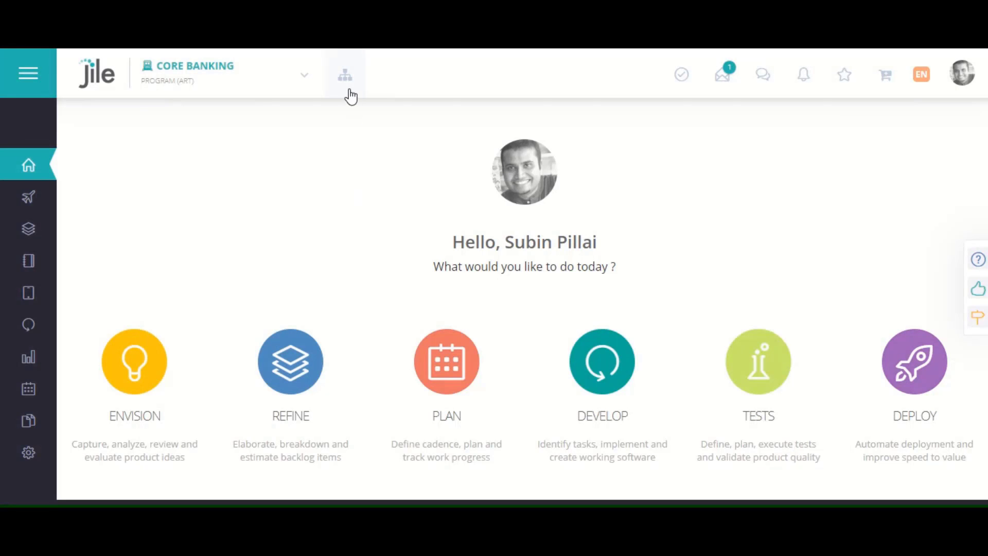
# Step: View the key members and teams of CORE BANKING, and examine the members and velocity of SCRUM TEAM - A
pyautogui.click(347, 88)
pyautogui.click(301, 202)
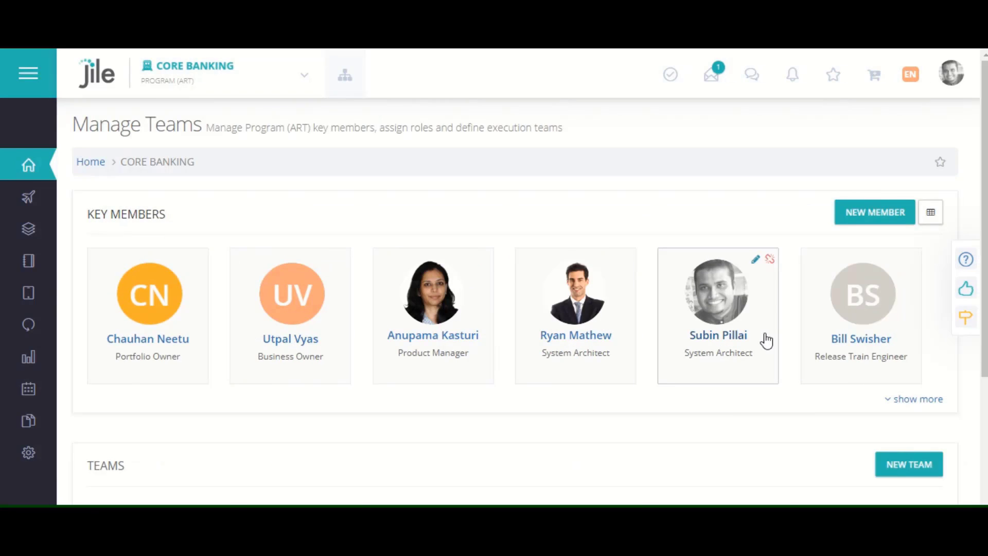
pyautogui.scroll(-4, 766, 342)
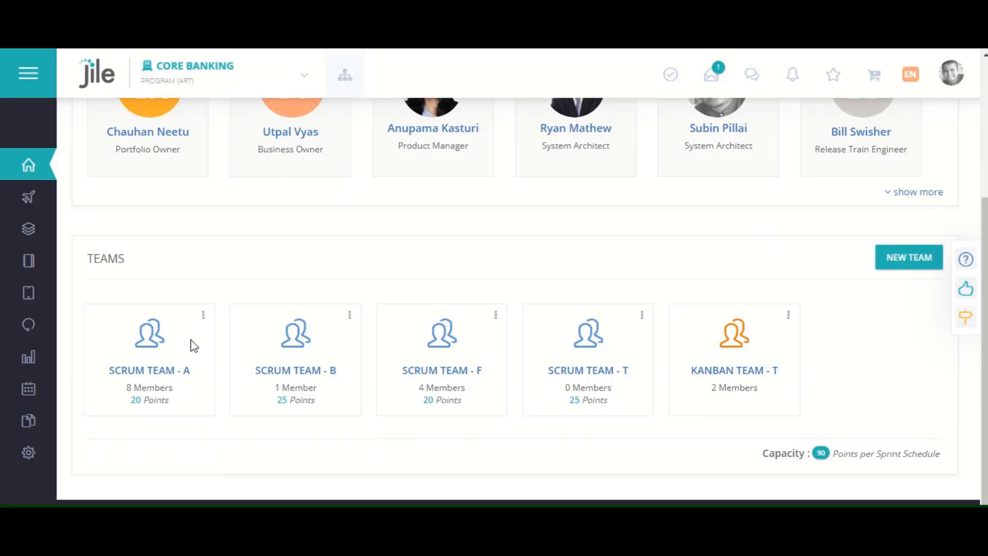
pyautogui.click(172, 372)
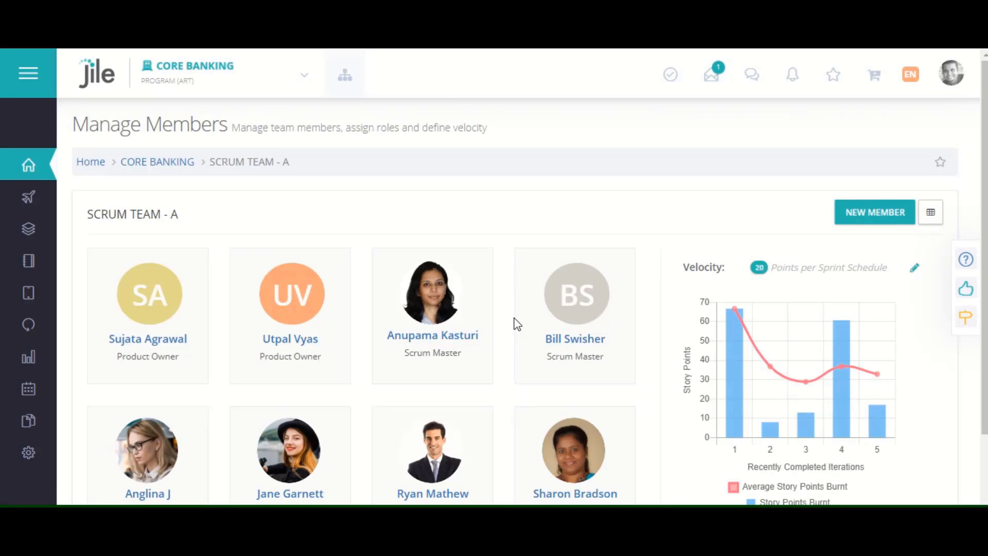
pyautogui.scroll(-2, 514, 324)
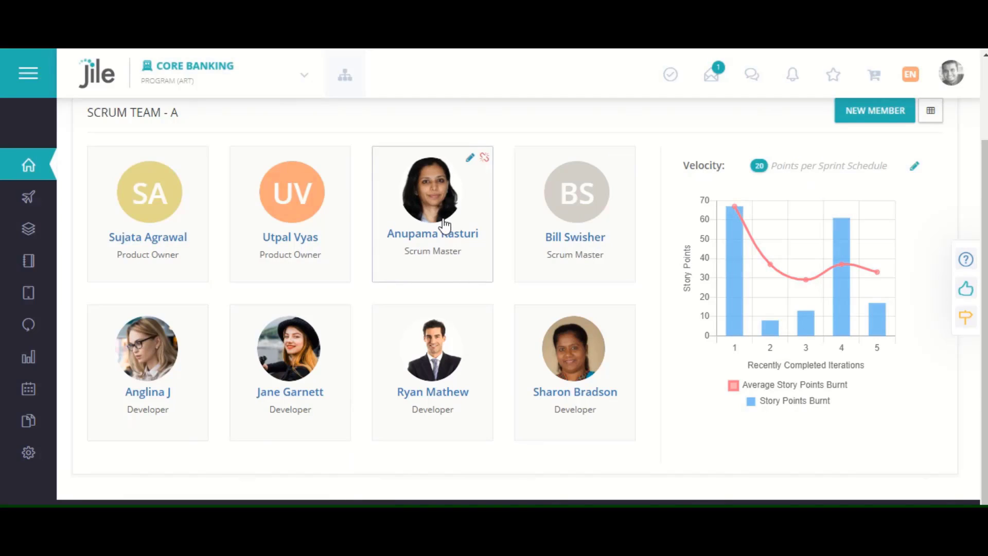
# Step: Open the FY 2020 product roadmap, check its timeframe options, and review the goals, epics and features of its program increments
pyautogui.click(42, 200)
pyautogui.click(76, 230)
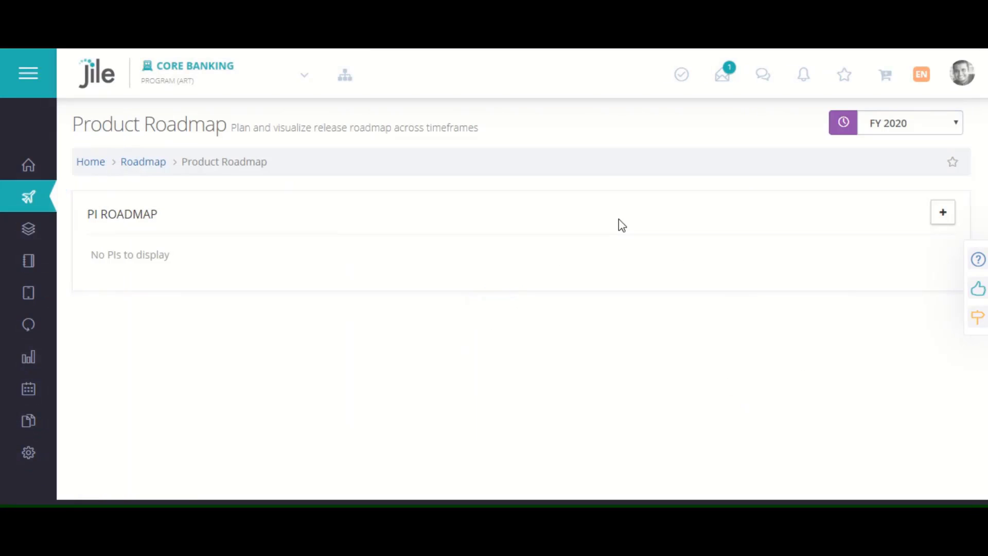
pyautogui.scroll(-1, 571, 205)
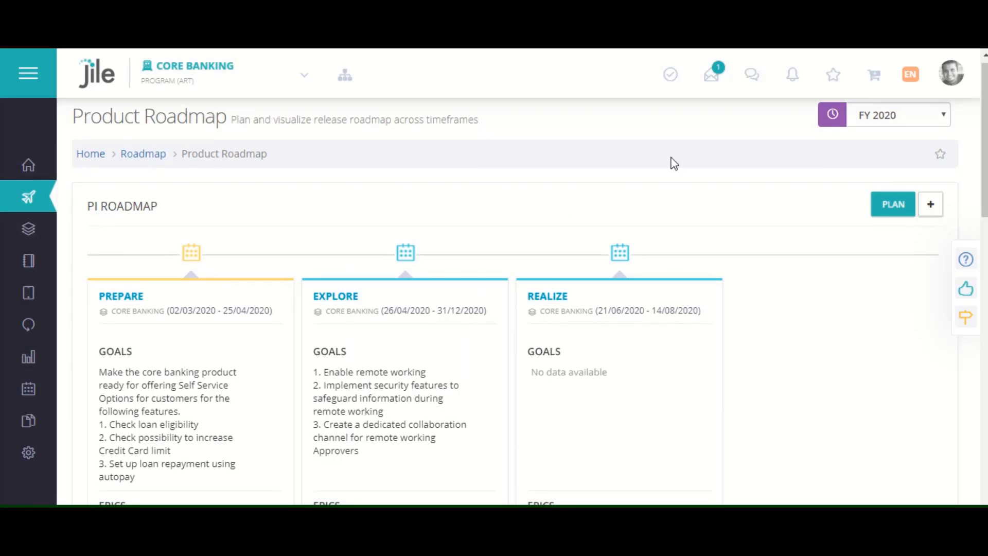
pyautogui.click(869, 122)
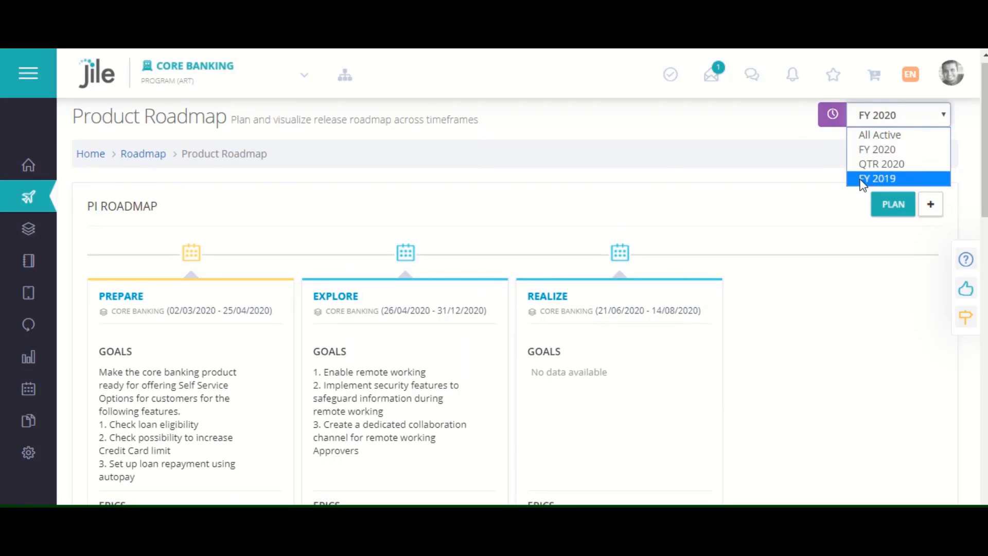
pyautogui.click(717, 124)
pyautogui.scroll(-1, 475, 223)
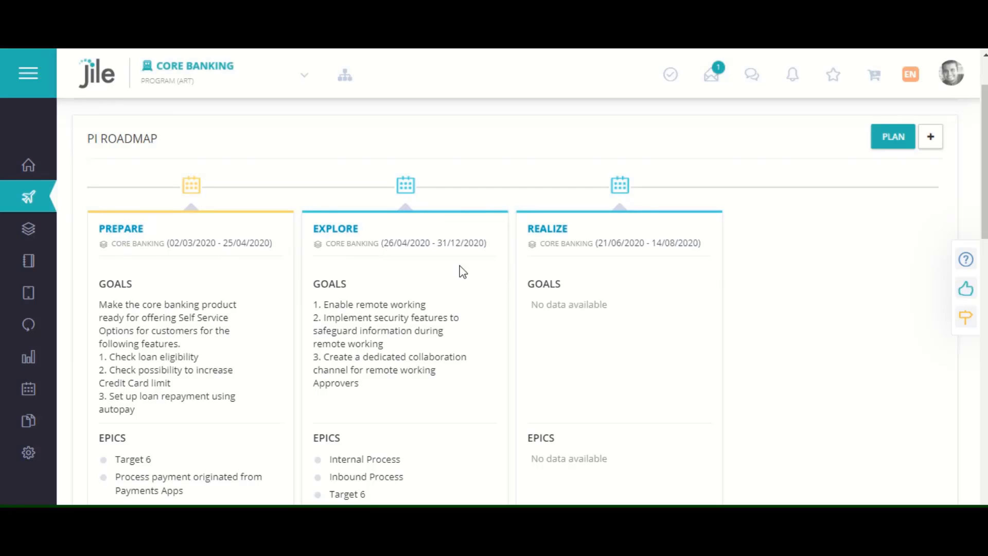
pyautogui.scroll(-1, 446, 278)
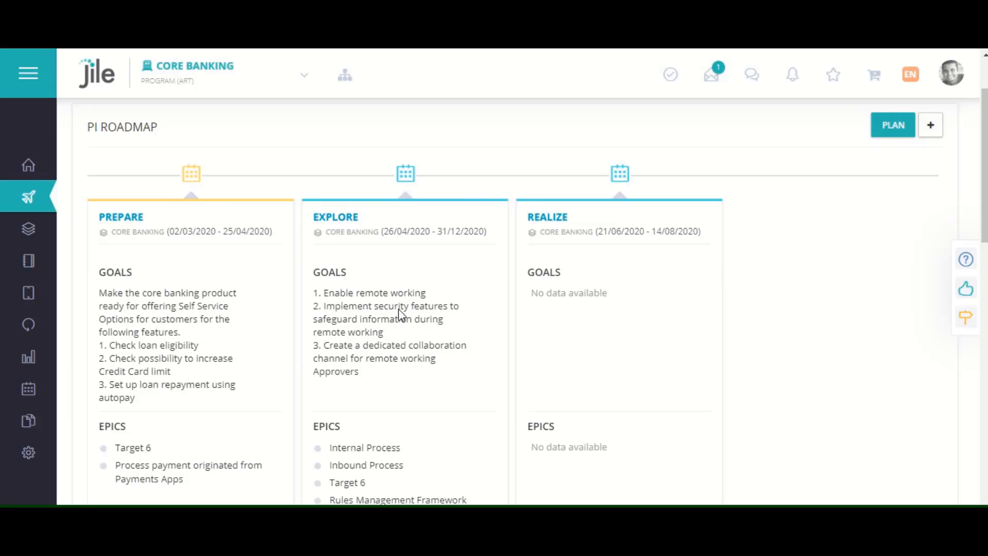
pyautogui.scroll(-2, 405, 384)
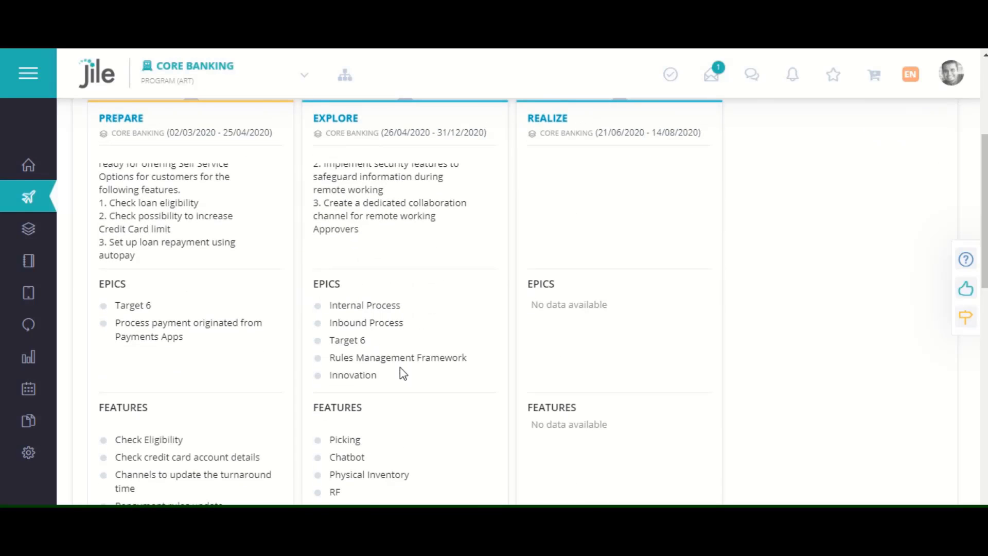
pyautogui.scroll(-3, 404, 406)
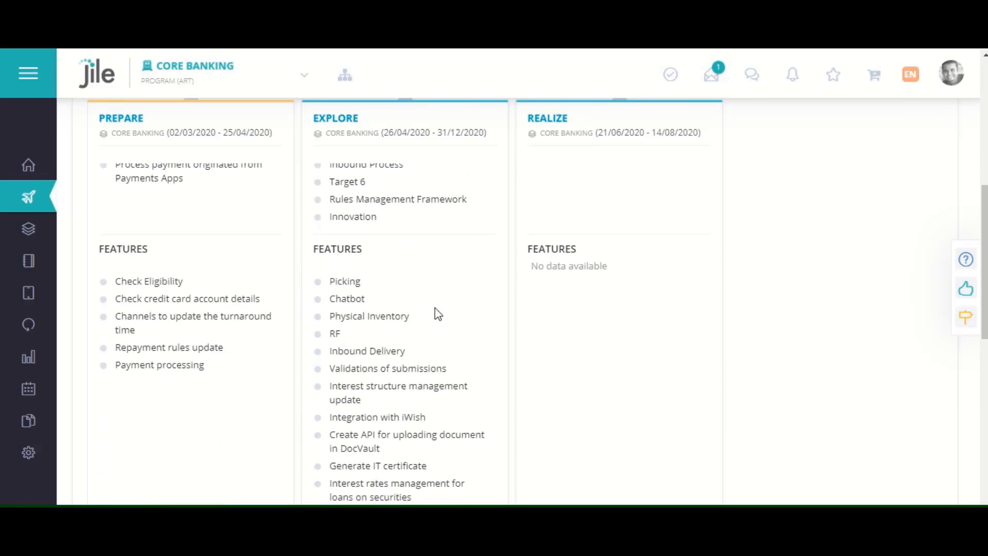
pyautogui.scroll(8, 438, 314)
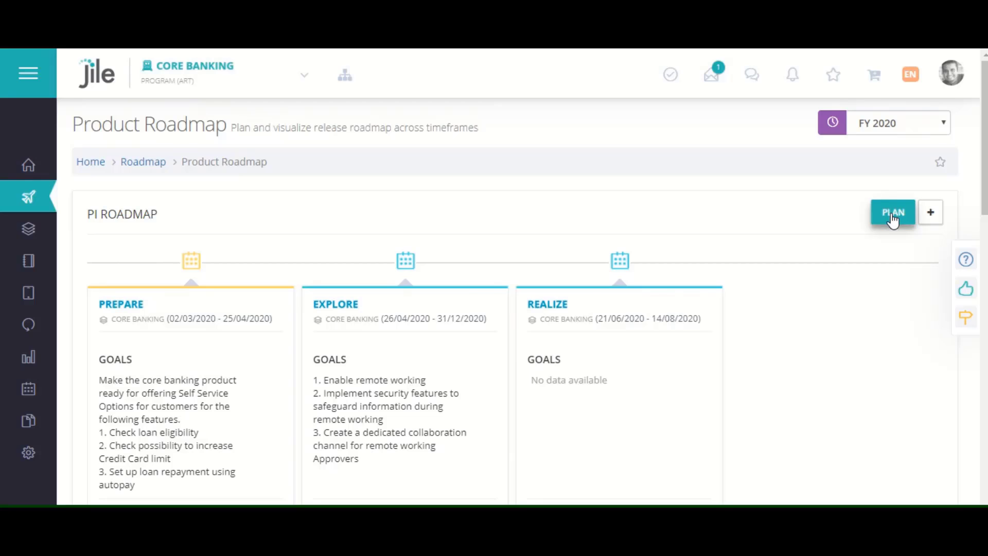
# Step: Open the roadmap plan and move feature FE20 - Email templates design from the product backlog to EXPLORE
pyautogui.click(893, 214)
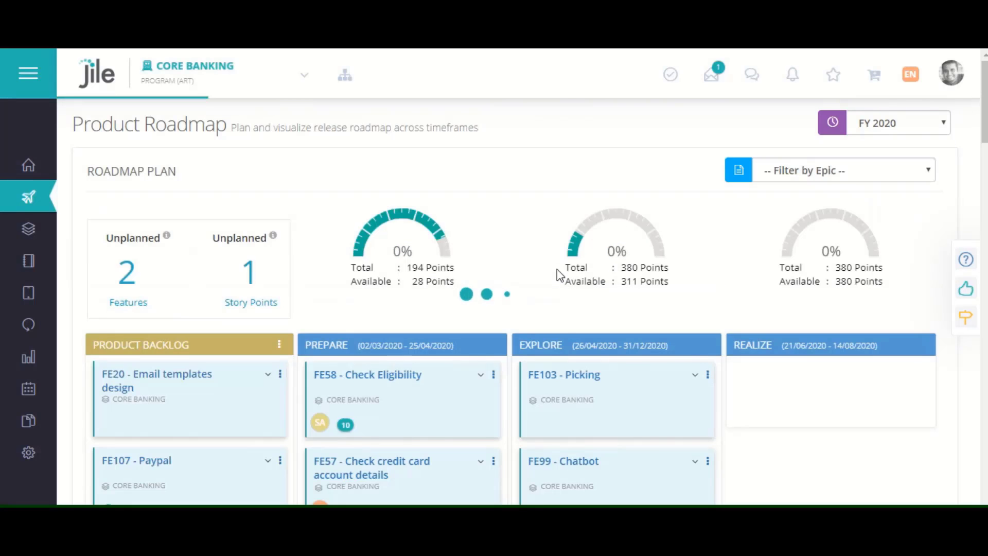
pyautogui.scroll(-2, 499, 348)
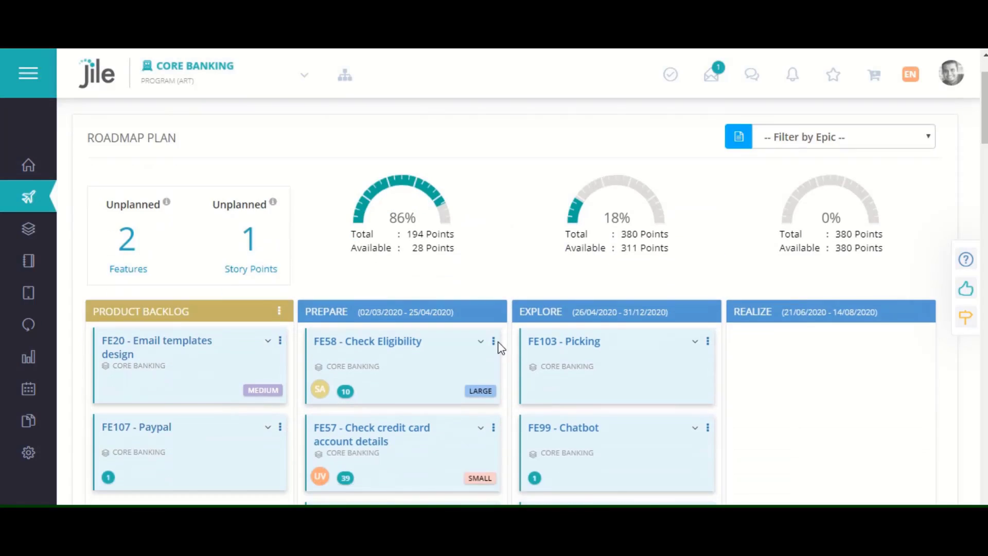
pyautogui.scroll(-1, 501, 349)
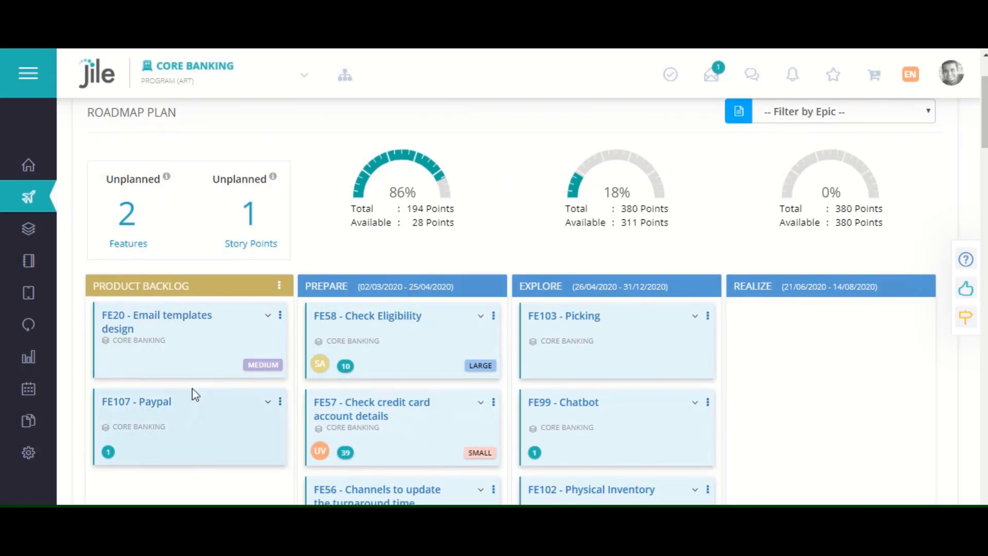
pyautogui.moveTo(238, 340); pyautogui.dragTo(621, 343)
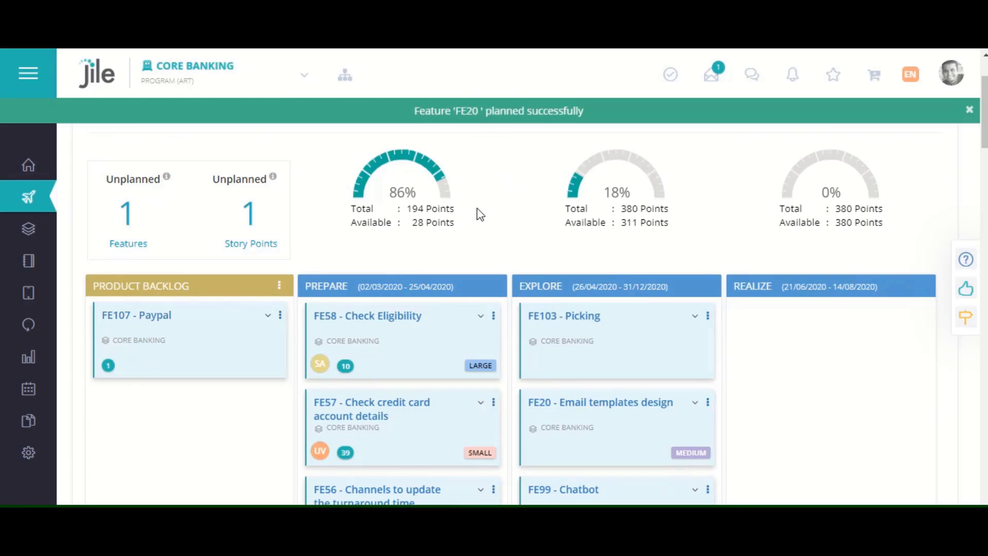
# Step: Open the Epics list of the CORE BANKING product backlog
pyautogui.scroll(2, 479, 212)
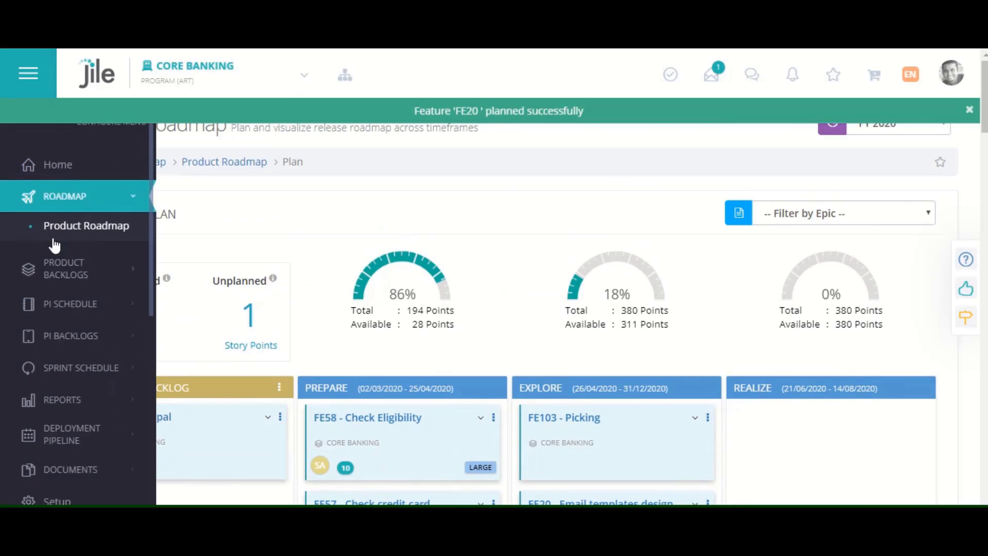
pyautogui.click(57, 262)
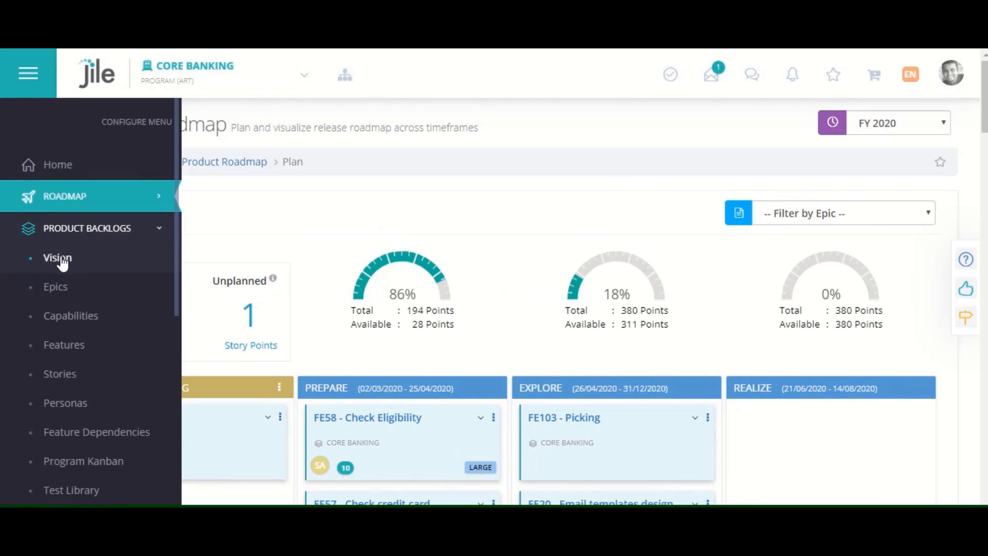
pyautogui.click(60, 289)
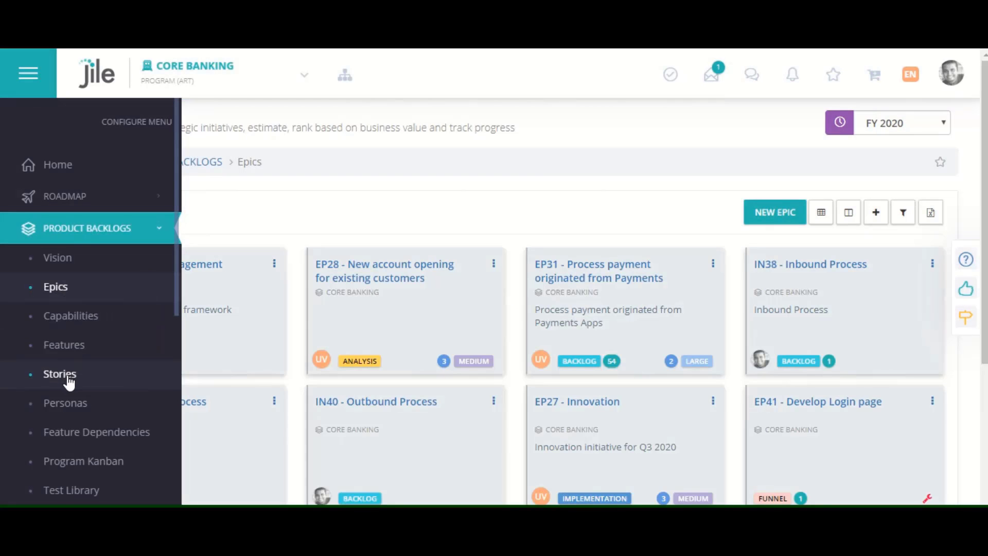
# Step: Open epic EP31 - Process payment originated from Payments and review its details, goals and capabilities
pyautogui.click(632, 273)
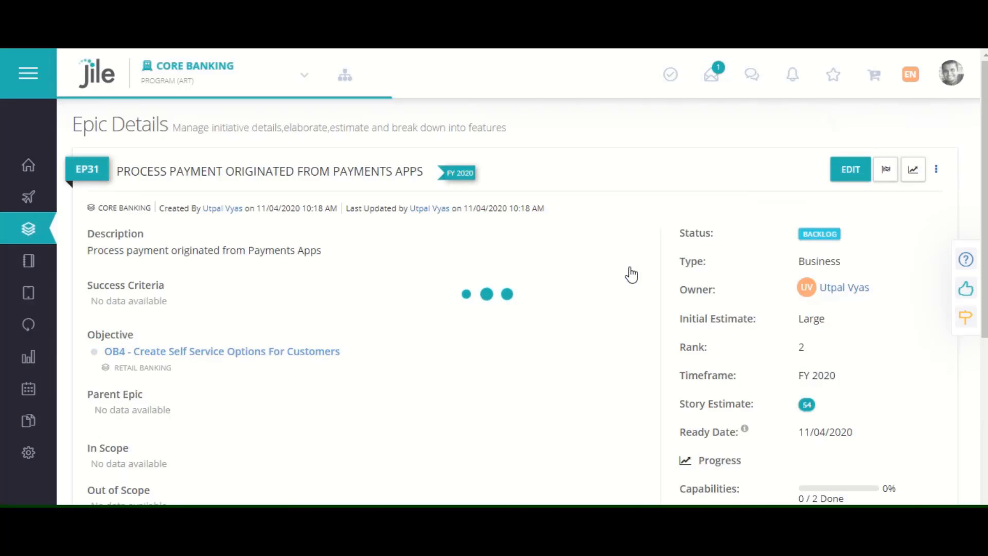
pyautogui.scroll(-10, 498, 393)
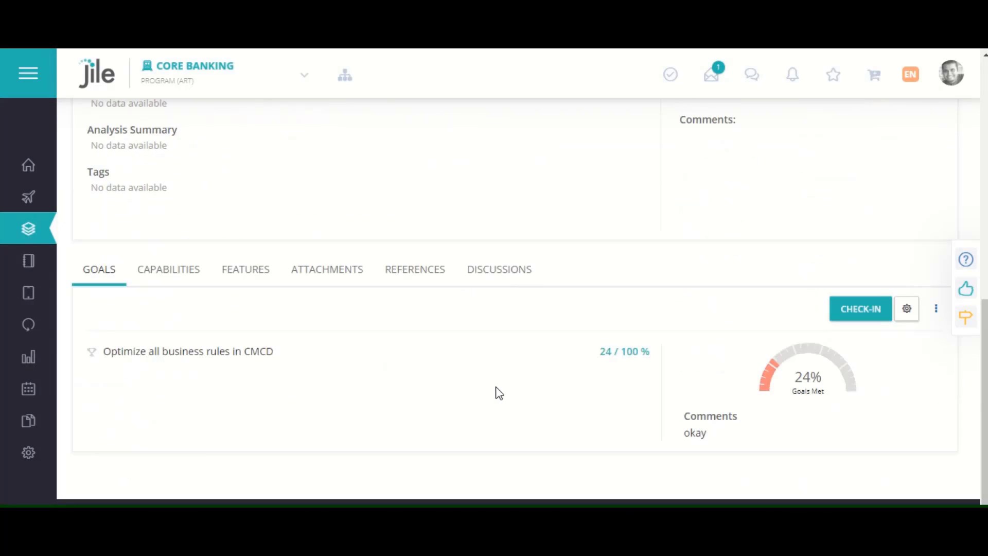
pyautogui.click(164, 281)
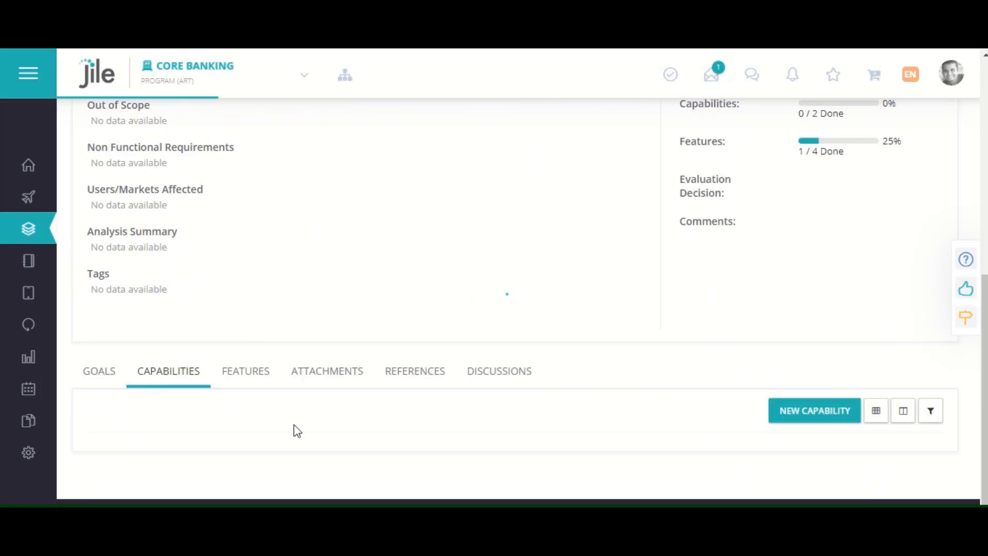
pyautogui.scroll(-3, 294, 430)
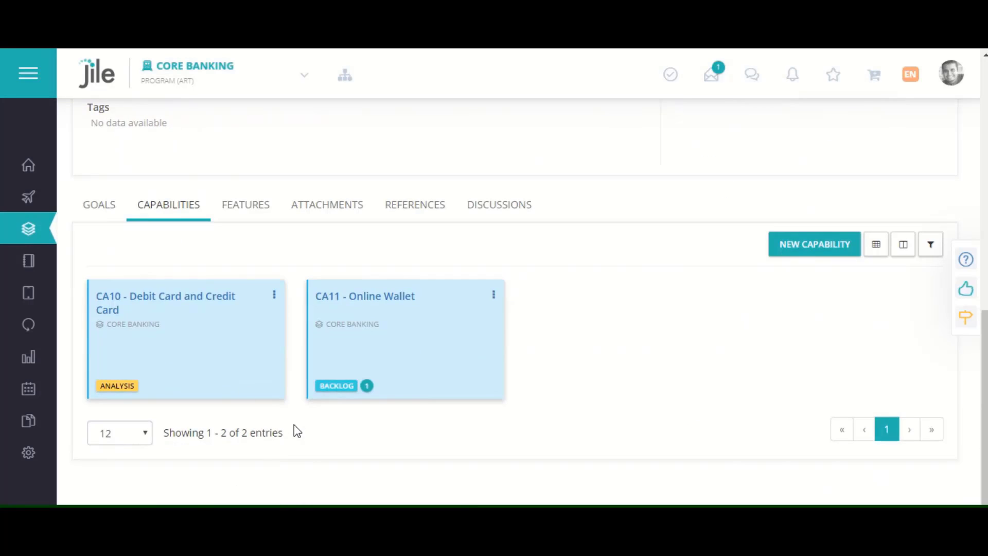
# Step: Open capability CA11 - Online Wallet and its feature FE107 - Paypal, and examine the feature's stories and tests
pyautogui.click(400, 303)
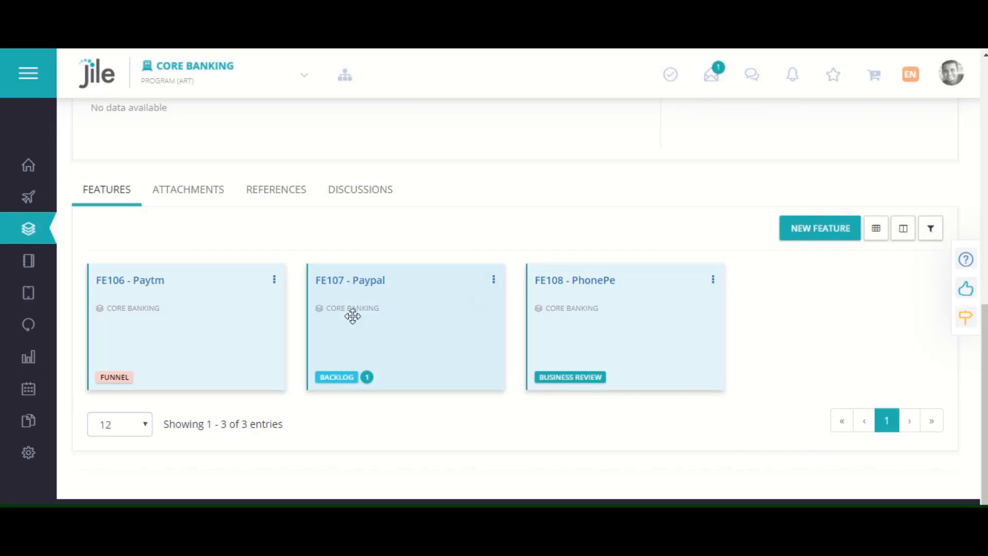
pyautogui.click(378, 281)
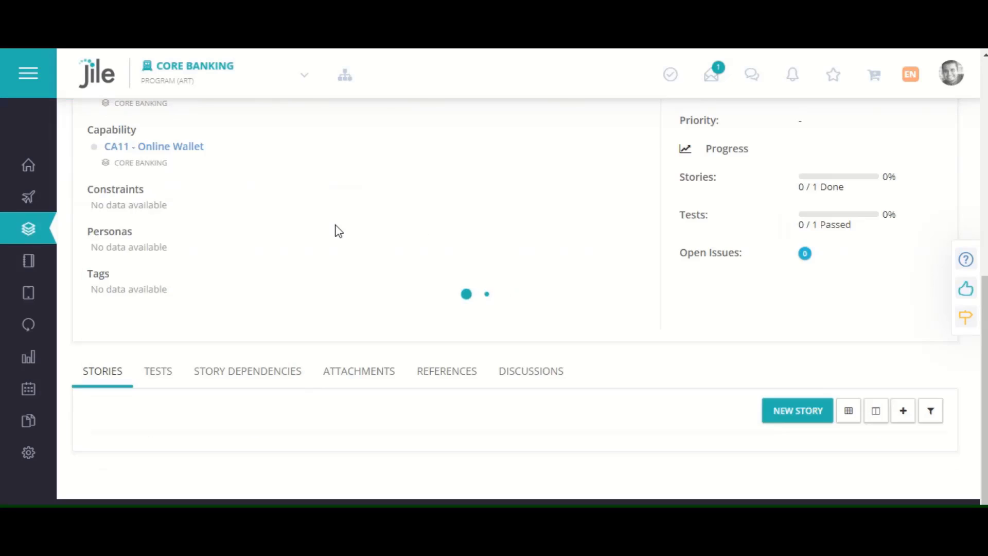
pyautogui.scroll(-4, 400, 269)
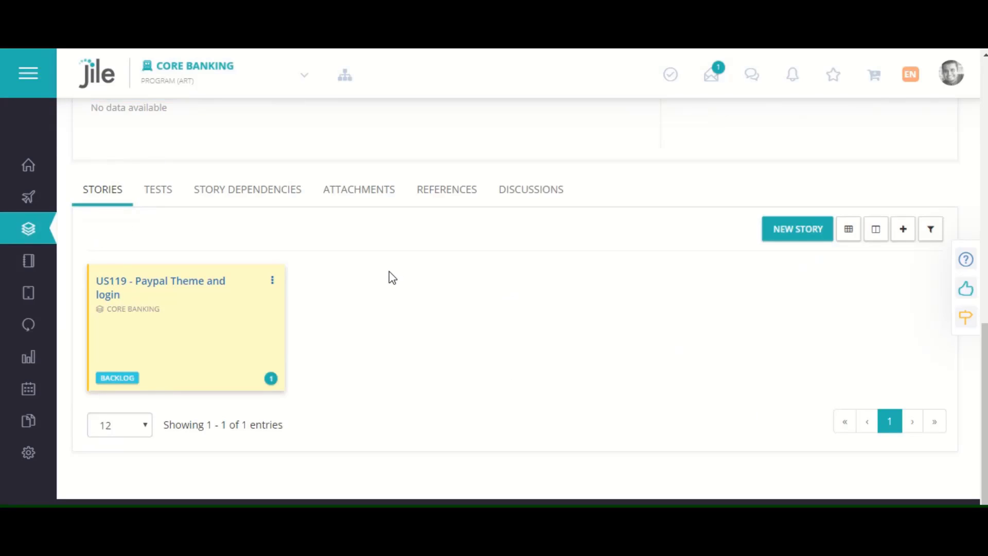
pyautogui.click(164, 191)
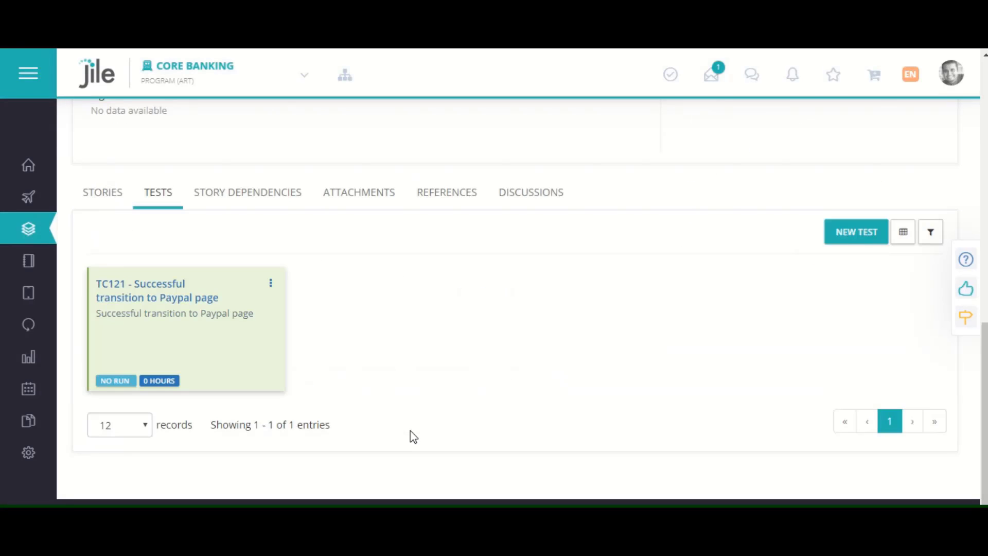
pyautogui.scroll(2, 410, 358)
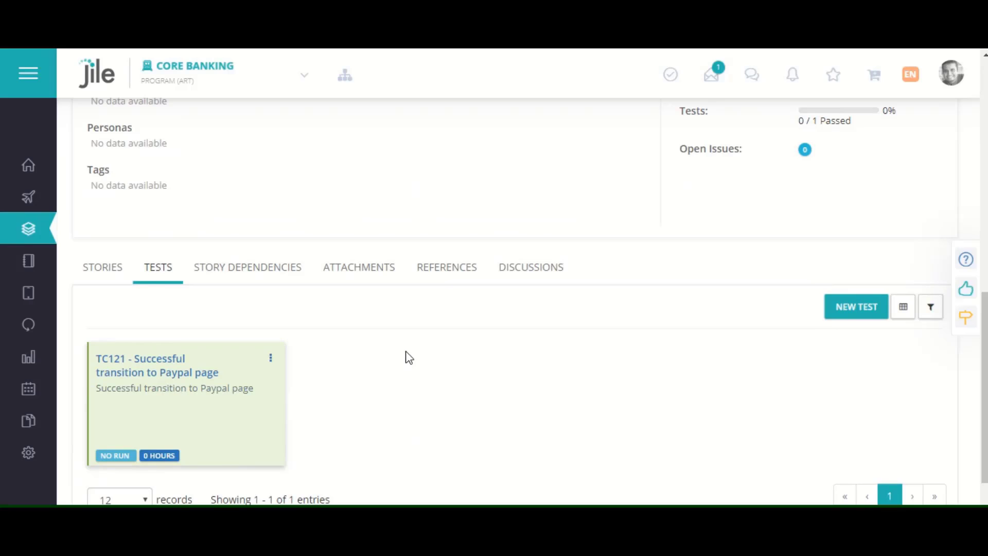
# Step: Open the fast food chain manager persona in the product backlog and examine its profile and linked features
pyautogui.moveTo(58, 240)
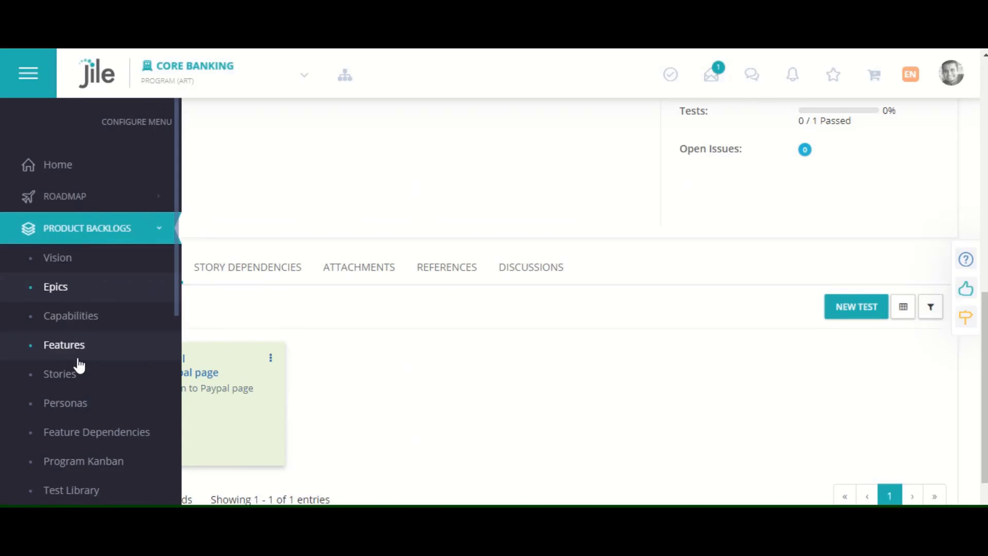
pyautogui.click(73, 404)
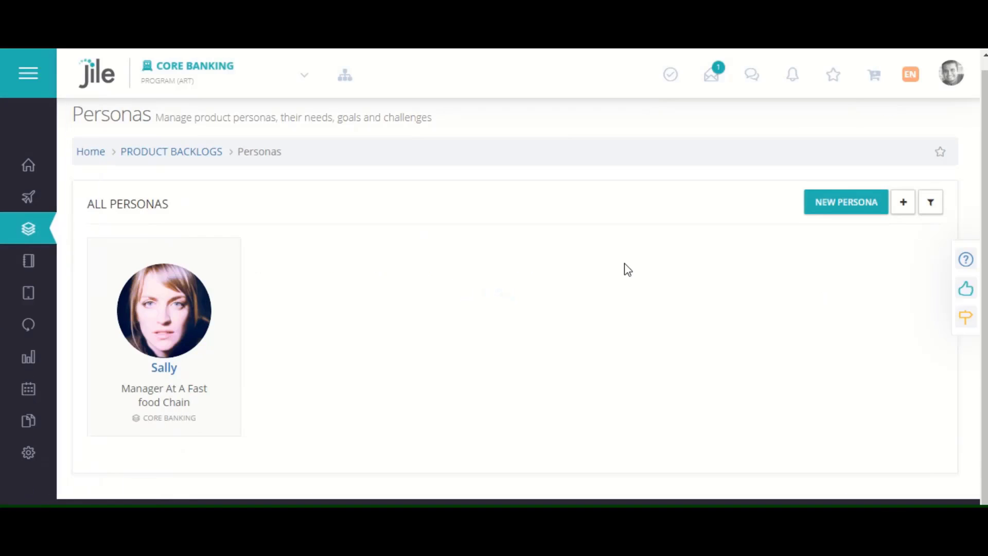
pyautogui.click(164, 368)
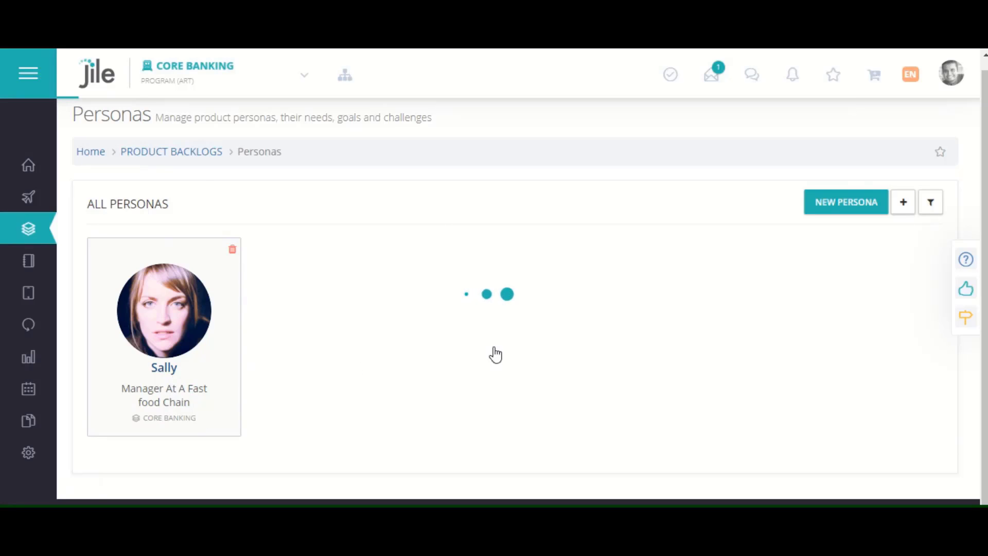
pyautogui.scroll(-5, 495, 354)
pyautogui.scroll(5, 495, 355)
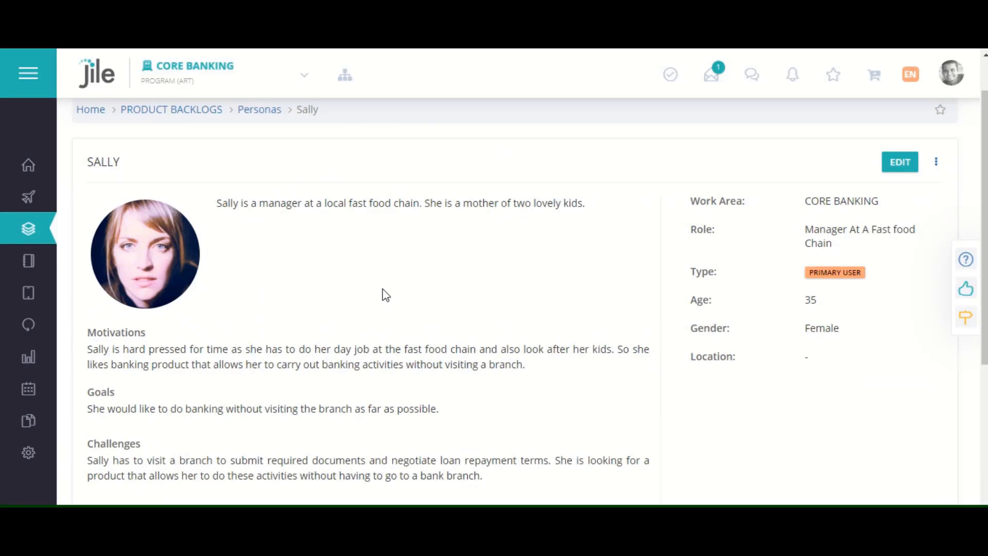
pyautogui.scroll(-4, 397, 445)
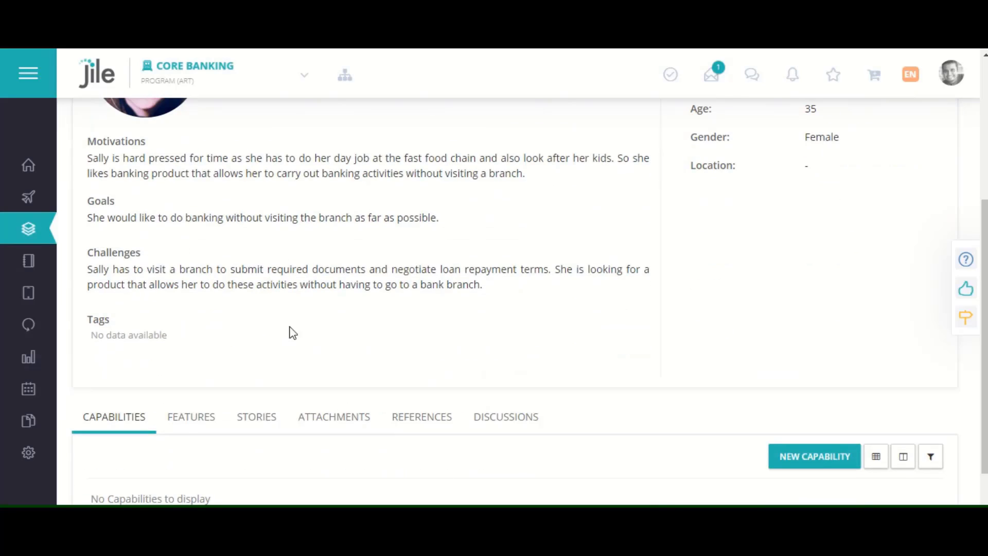
pyautogui.click(195, 425)
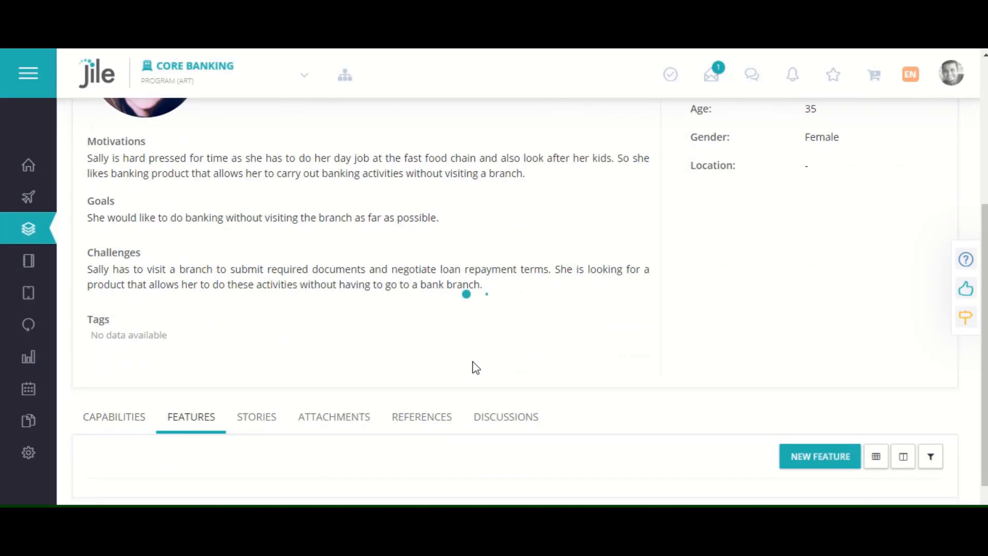
pyautogui.scroll(-4, 559, 359)
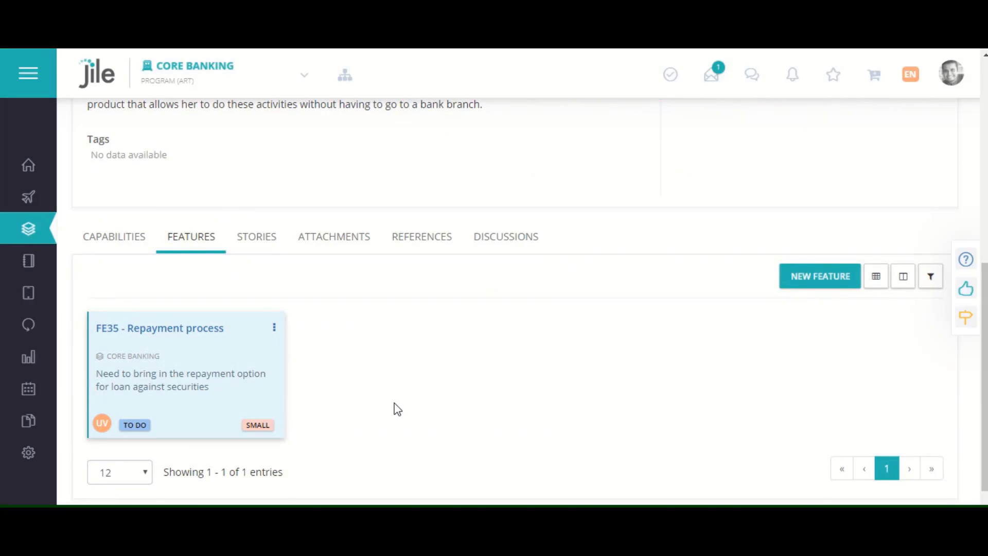
pyautogui.scroll(-1, 350, 339)
# Step: Open the feature dependencies and start a new dependency with FE7 - Version Collateral as the source feature
pyautogui.moveTo(87, 412)
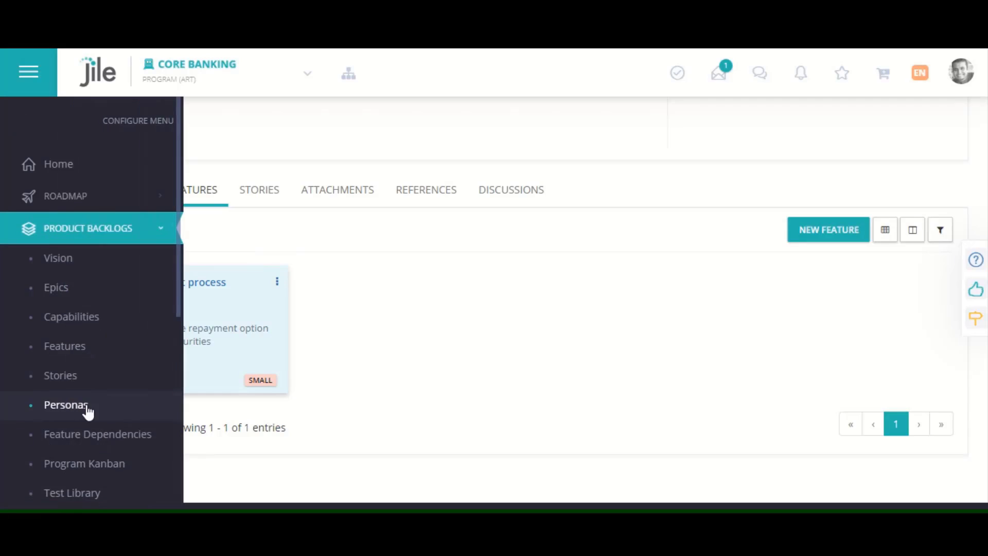
pyautogui.click(85, 434)
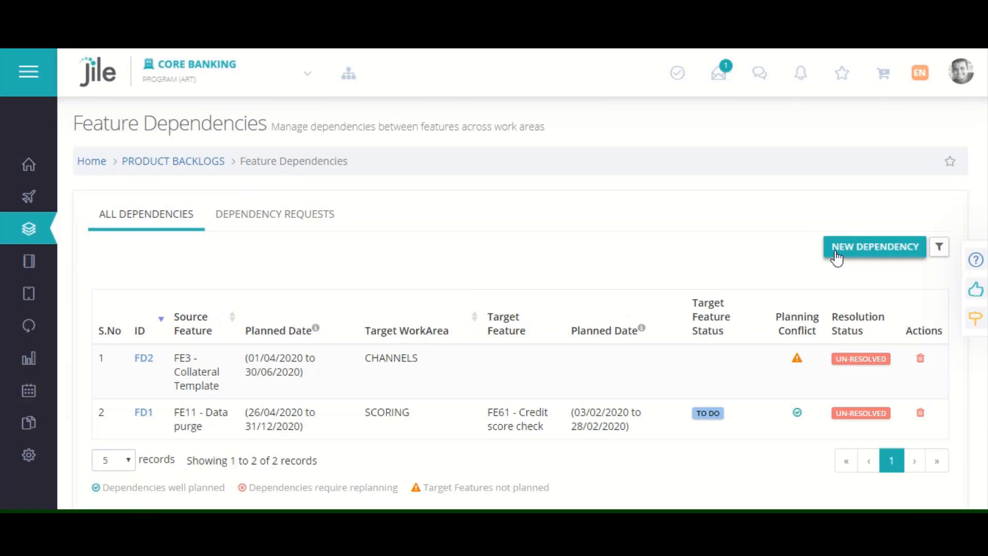
pyautogui.click(876, 248)
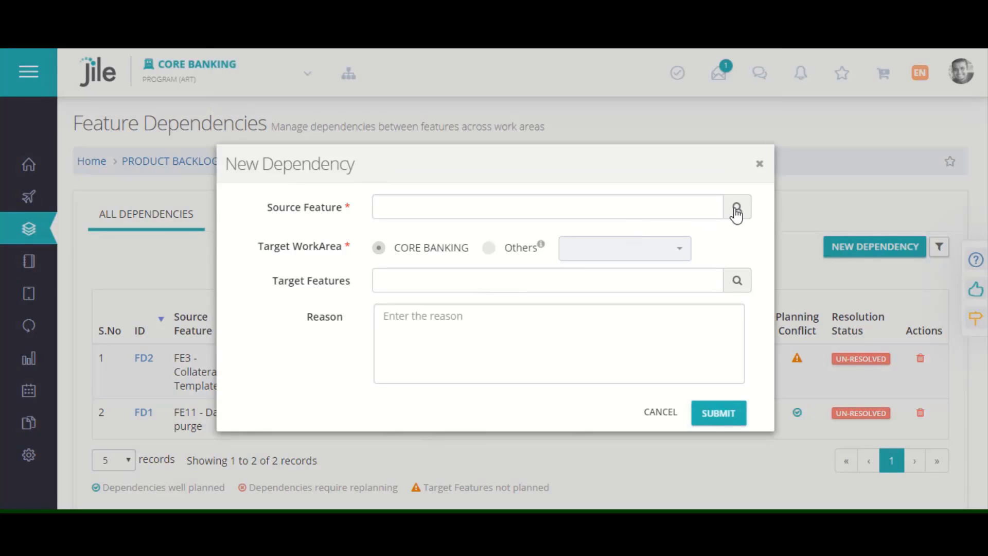
pyautogui.click(738, 209)
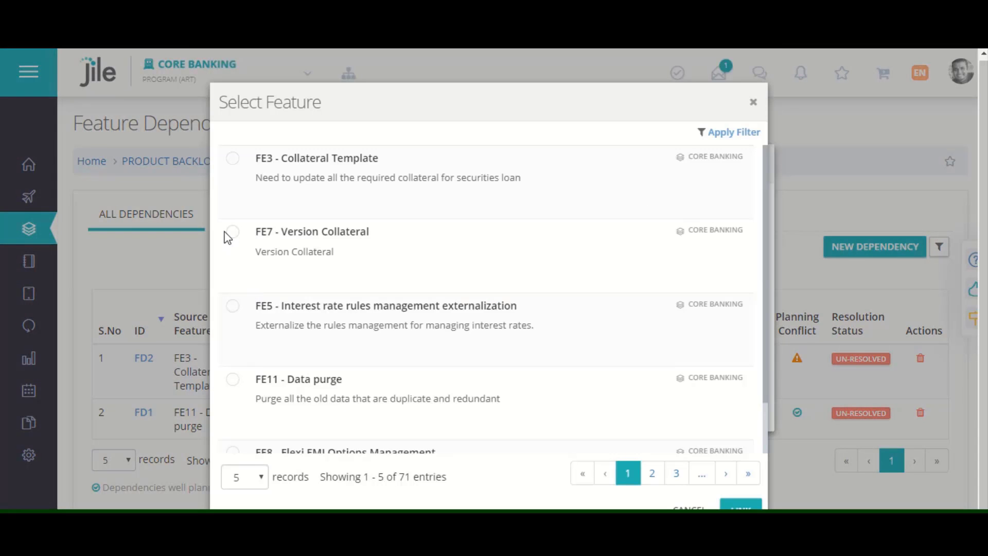
pyautogui.click(733, 504)
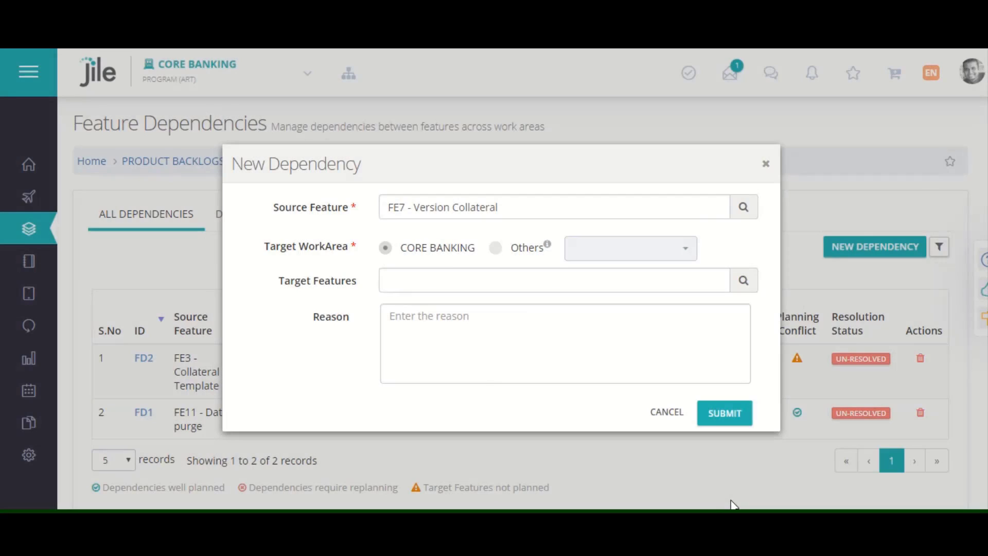
# Step: Submit the dependency with target work area SCORING and reason "PI3.1 output", and sort the dependencies by source feature in ascending order
pyautogui.click(505, 255)
pyautogui.click(611, 253)
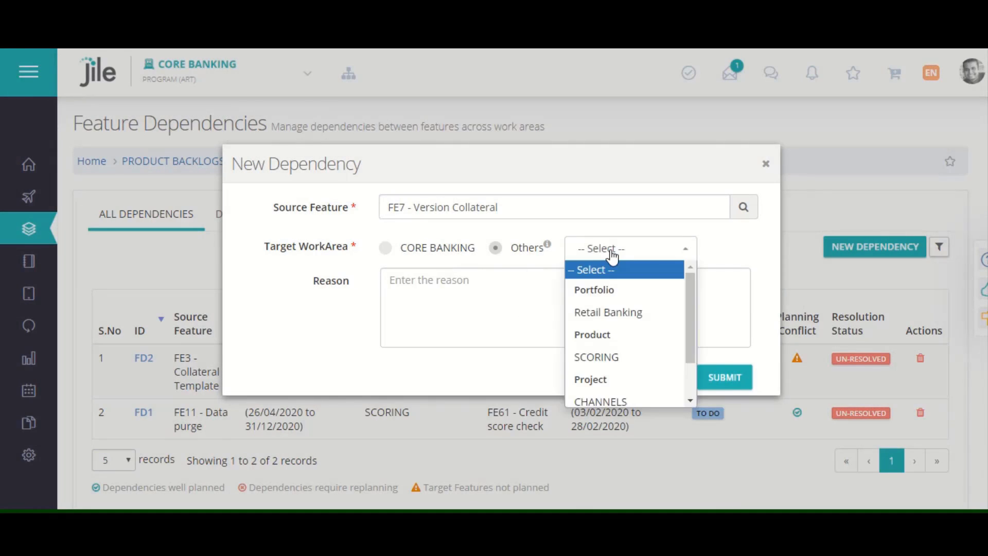
pyautogui.click(599, 360)
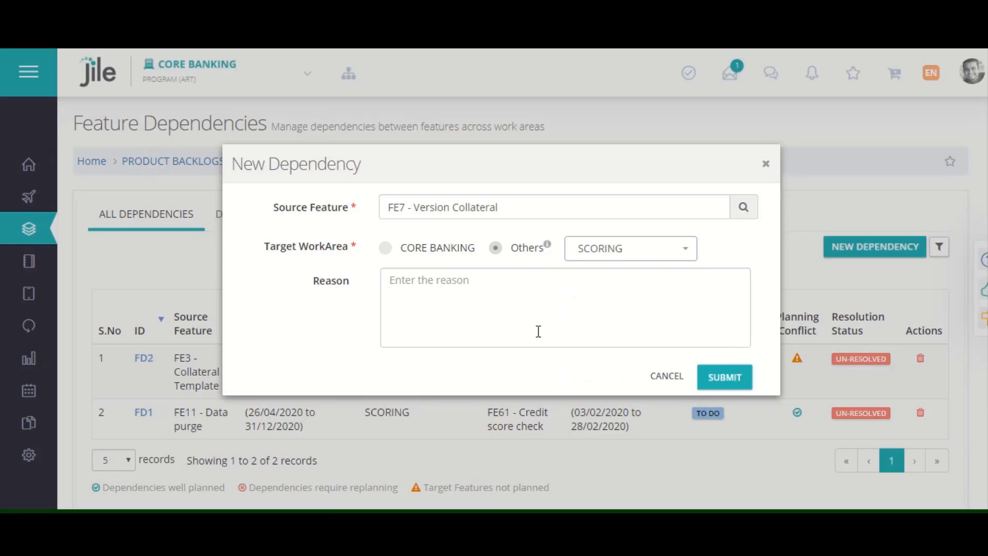
pyautogui.click(482, 295)
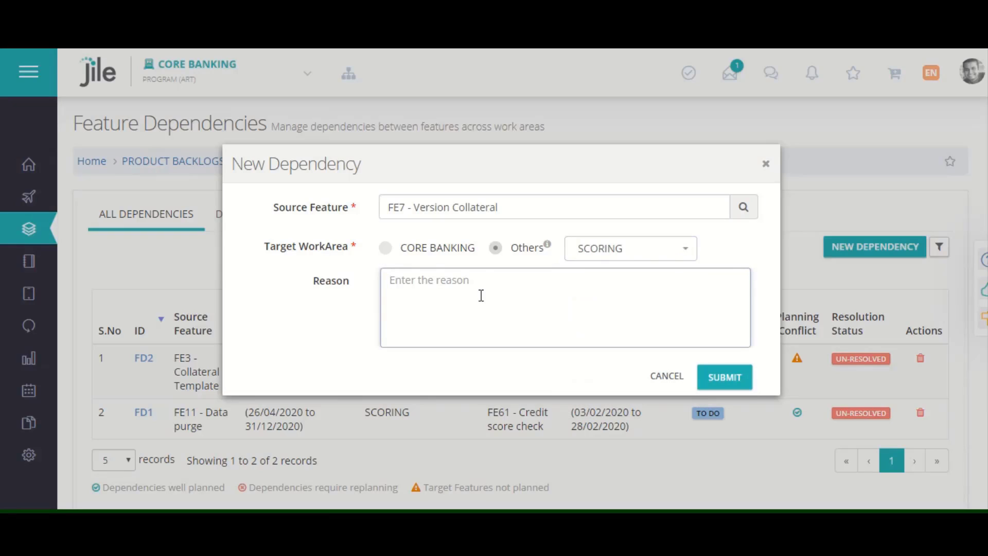
pyautogui.write('PI3.1 output')
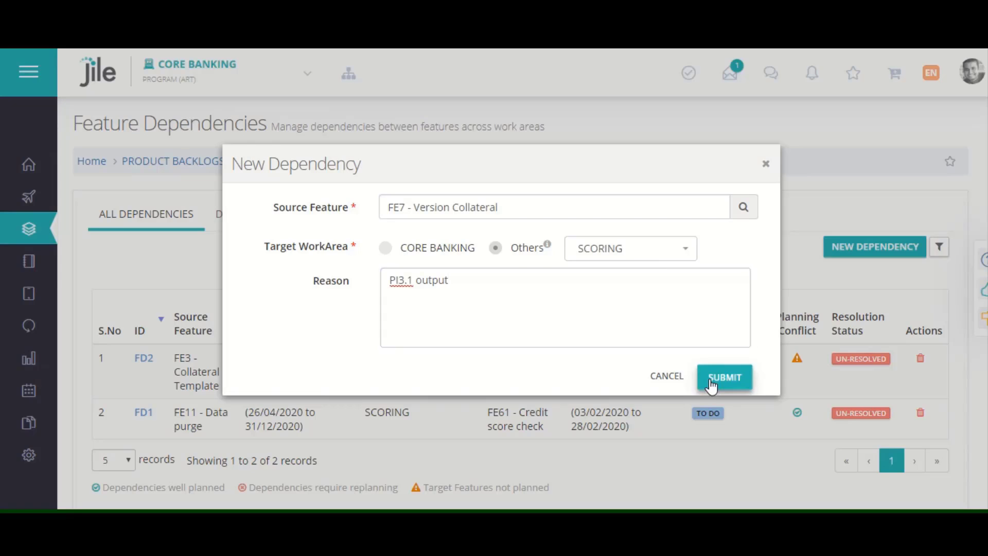
pyautogui.click(712, 385)
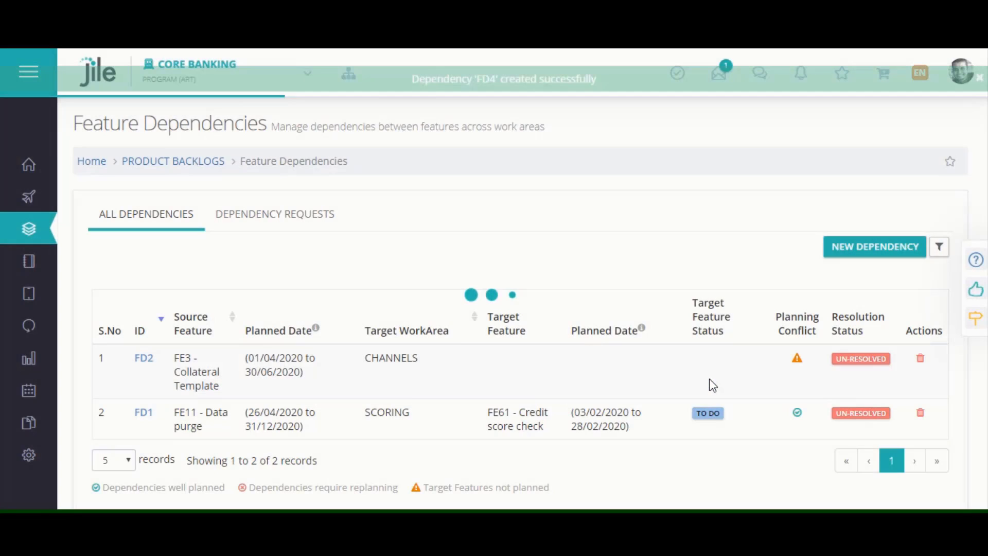
pyautogui.click(214, 317)
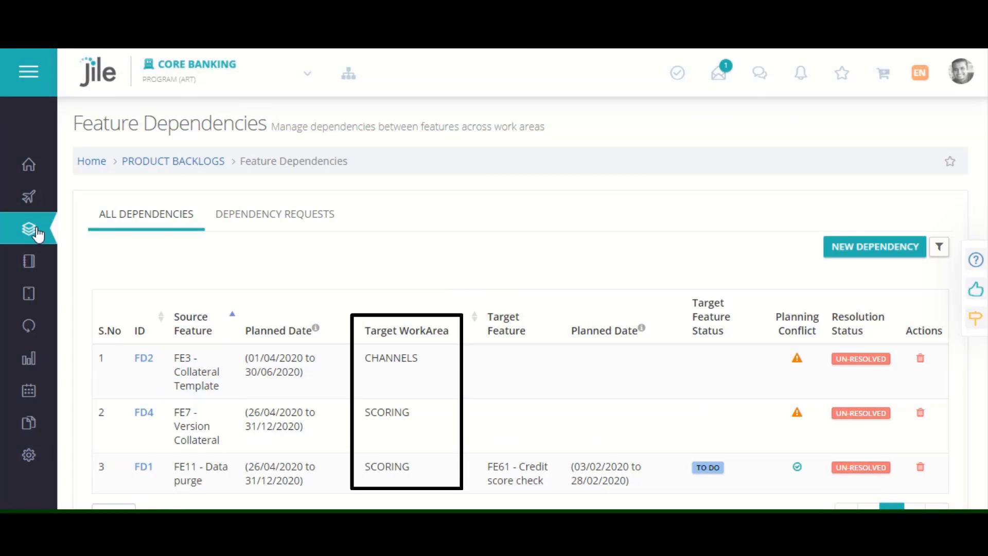
# Step: Open test suite TS5 - Loan Application Processing from the test library and review its details and tests
pyautogui.moveTo(31, 233)
pyautogui.click(83, 487)
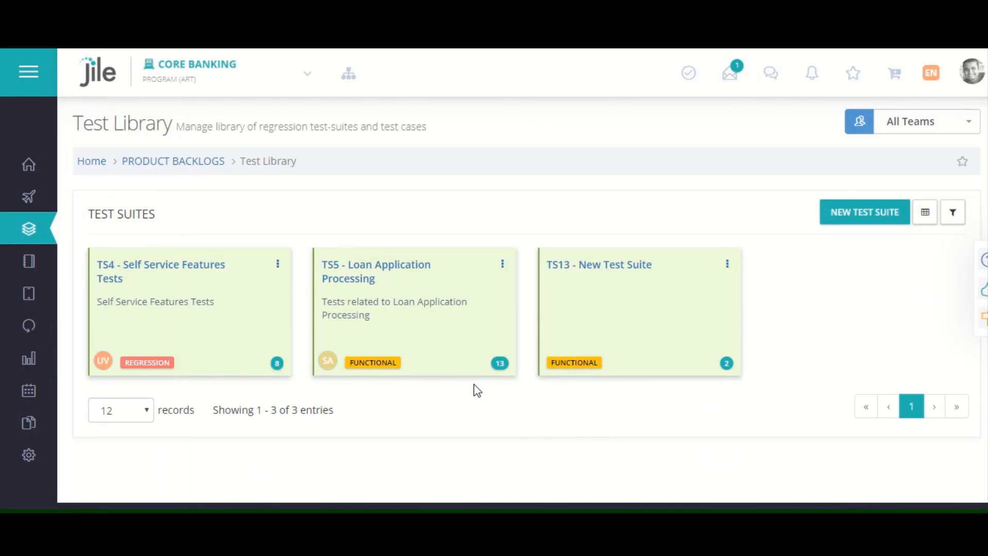
pyautogui.click(405, 268)
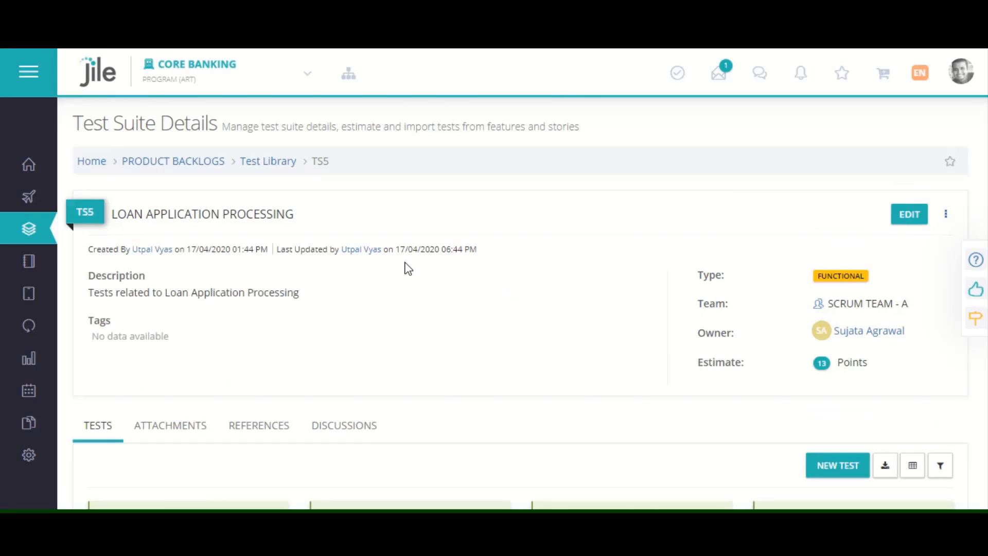
pyautogui.scroll(-6, 405, 268)
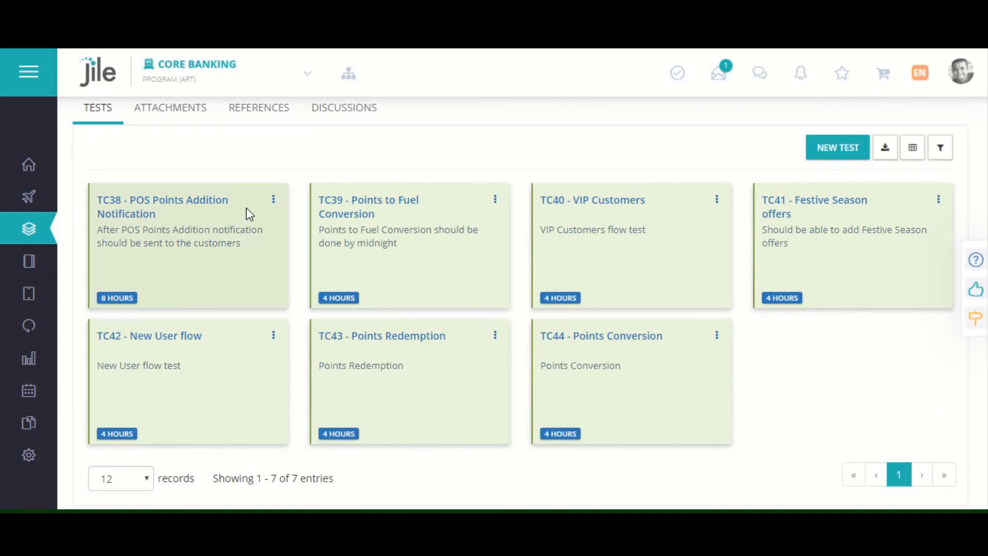
pyautogui.scroll(2, 674, 377)
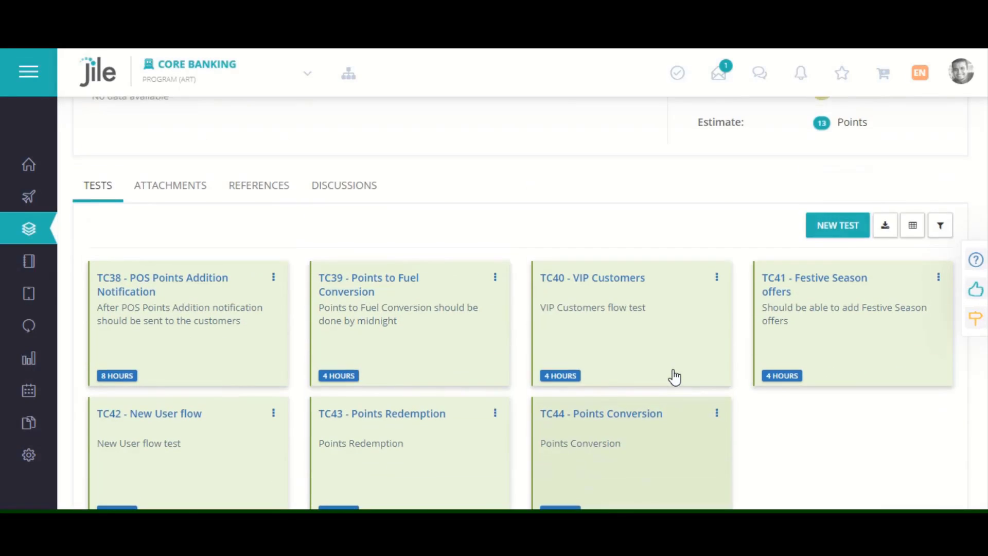
# Step: Import the test TC4 - Create new customer flow from Iteration 4 story US26 into test suite TS5
pyautogui.click(888, 234)
pyautogui.click(810, 318)
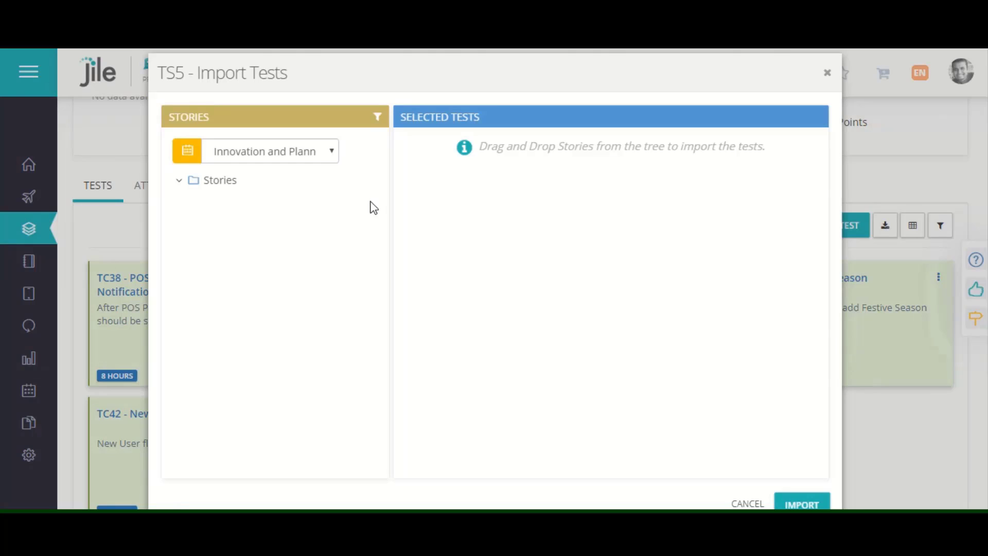
pyautogui.click(321, 159)
pyautogui.click(271, 204)
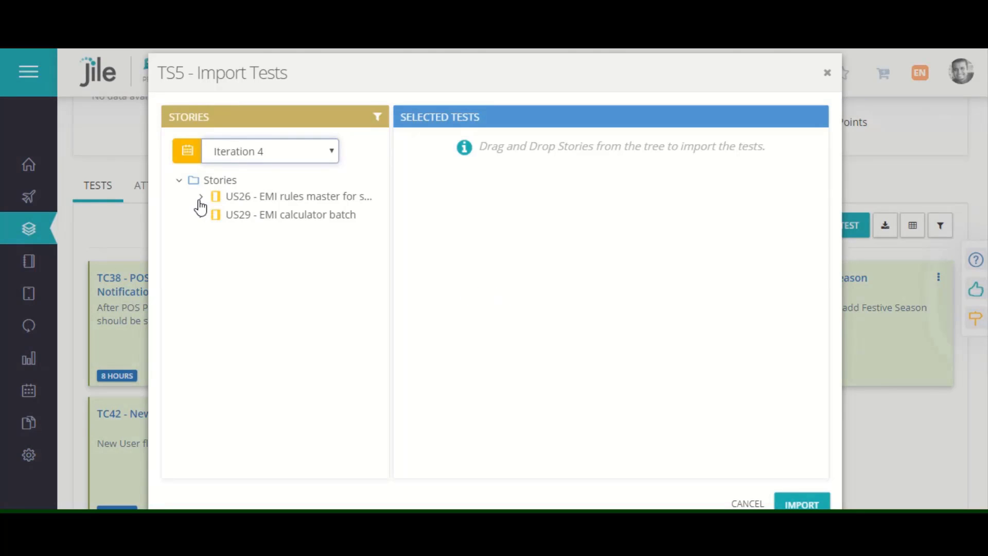
pyautogui.click(200, 197)
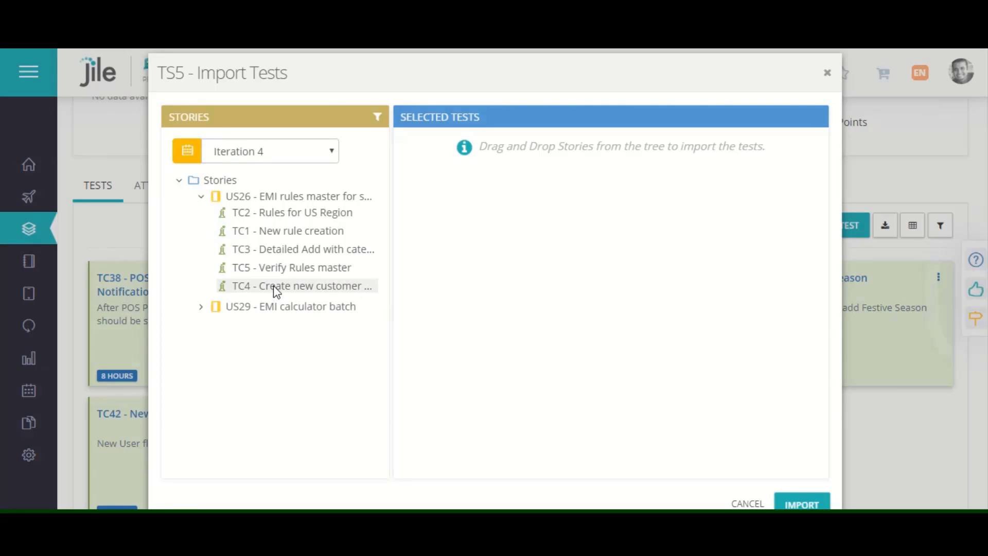
pyautogui.moveTo(273, 286); pyautogui.dragTo(545, 280)
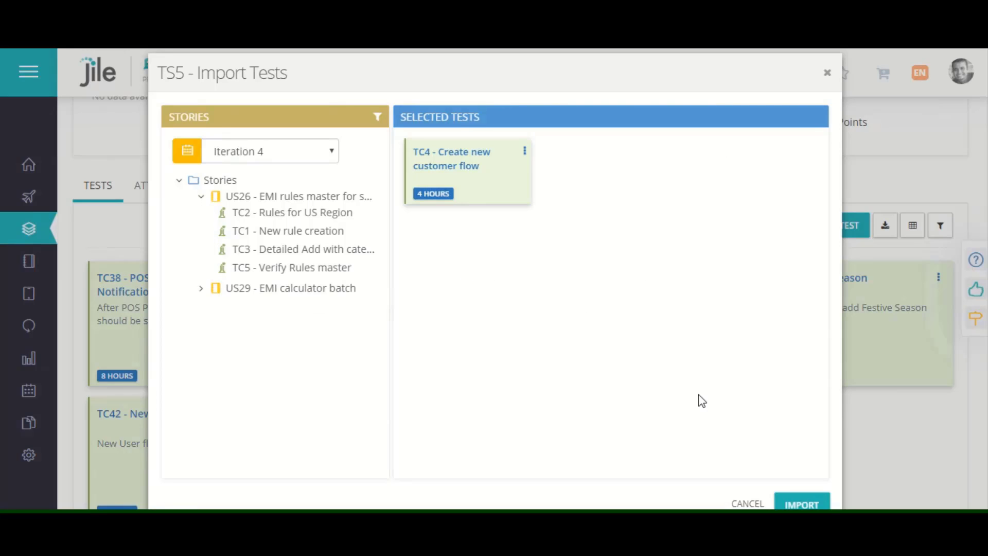
pyautogui.click(805, 505)
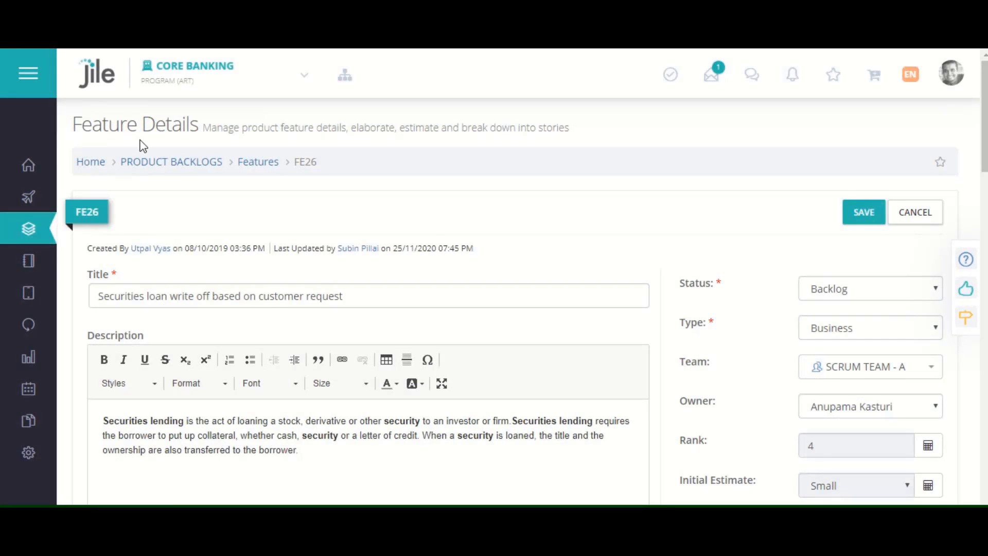
# Step: Set Risk Reduction and/or Opportunity Enablement to 13 in the rank calculator of feature FE26 and save the feature
pyautogui.click(930, 446)
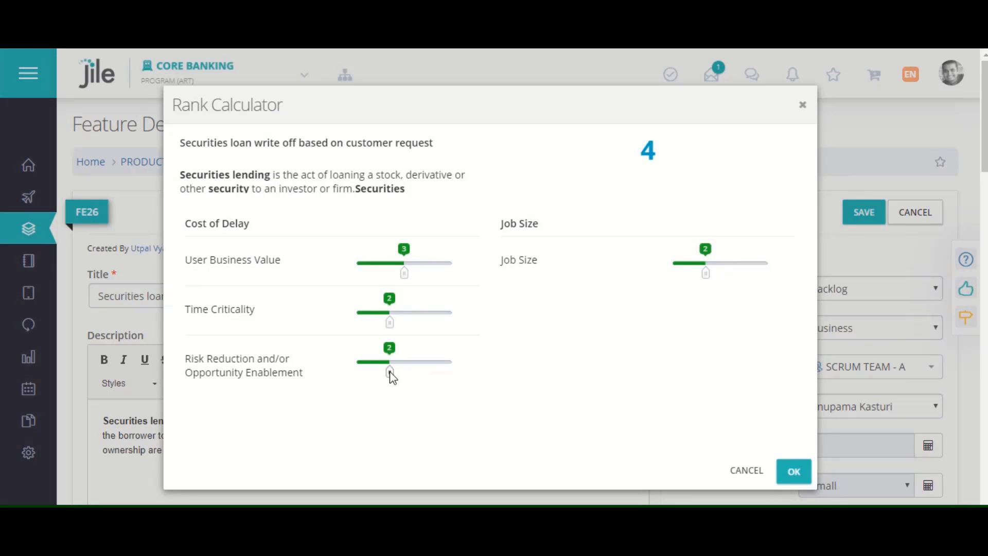
pyautogui.moveTo(391, 377); pyautogui.dragTo(609, 347)
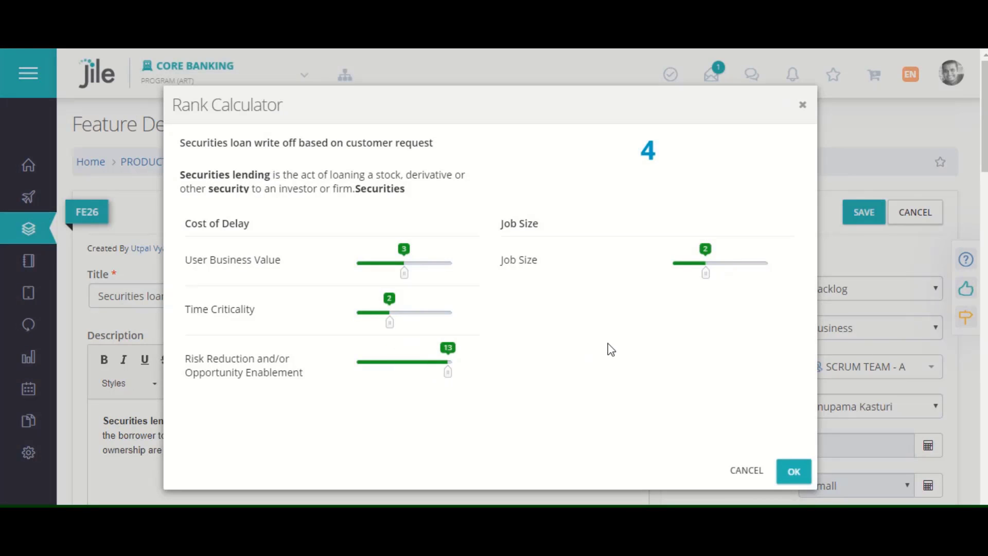
pyautogui.click(794, 472)
pyautogui.click(868, 213)
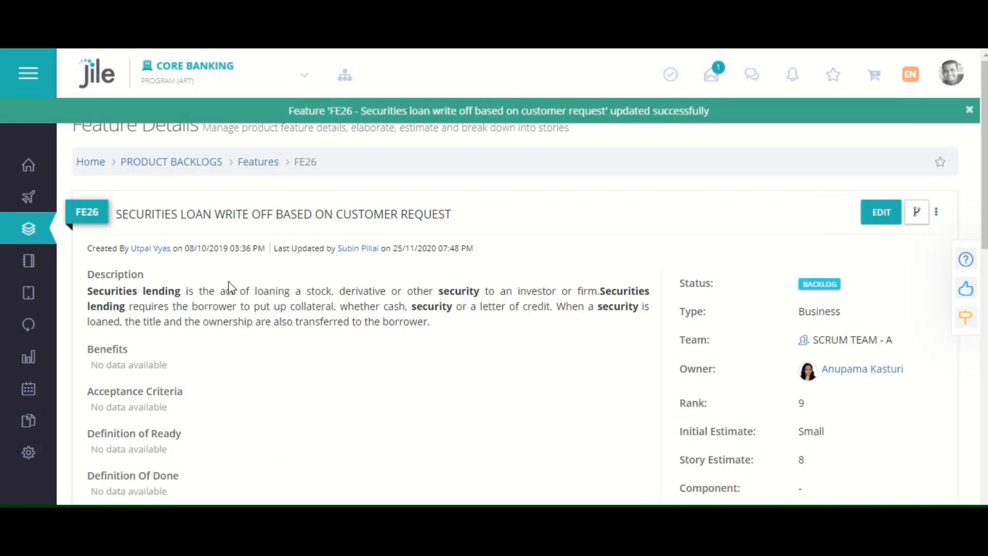
# Step: Open the PI Plan in the PI schedule and start planning the EXPLORE increment
pyautogui.moveTo(44, 291)
pyautogui.click(71, 240)
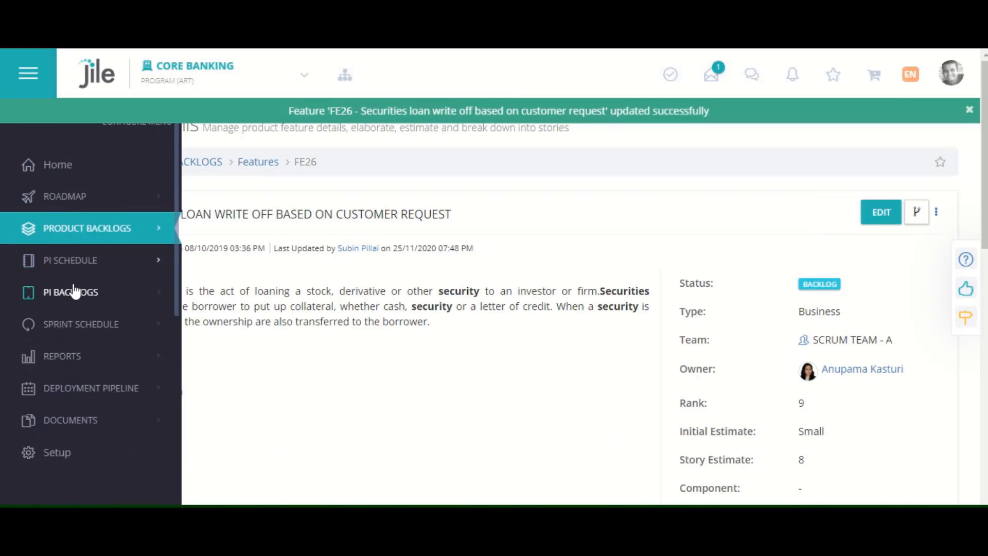
pyautogui.click(98, 265)
pyautogui.click(73, 291)
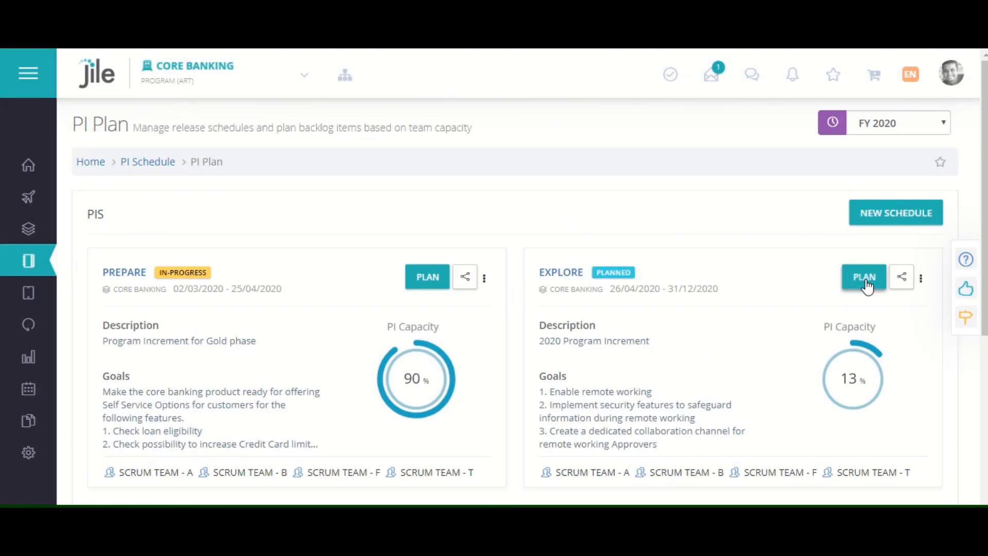
pyautogui.click(867, 283)
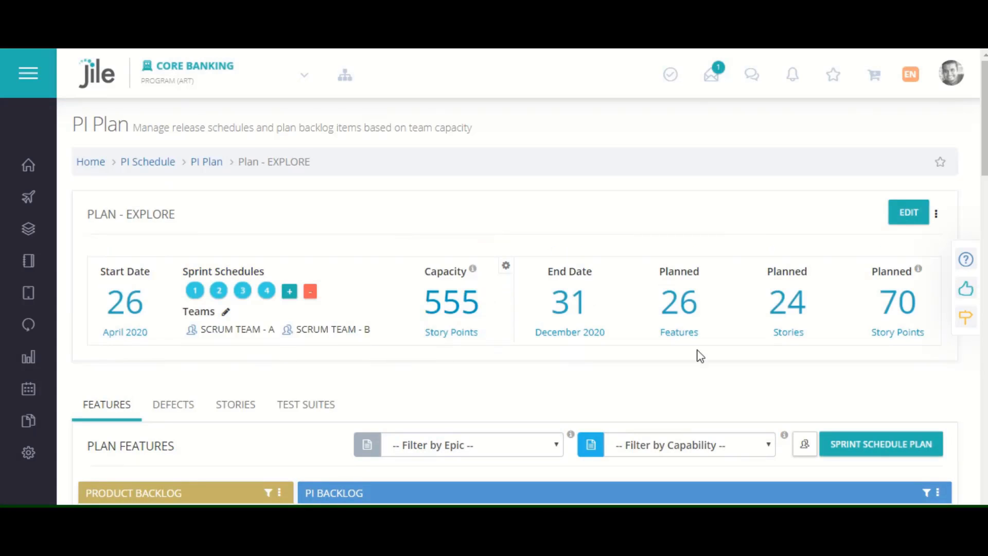
# Step: Look through the epic and capability filter options for the EXPLORE plan's features
pyautogui.scroll(-4, 645, 393)
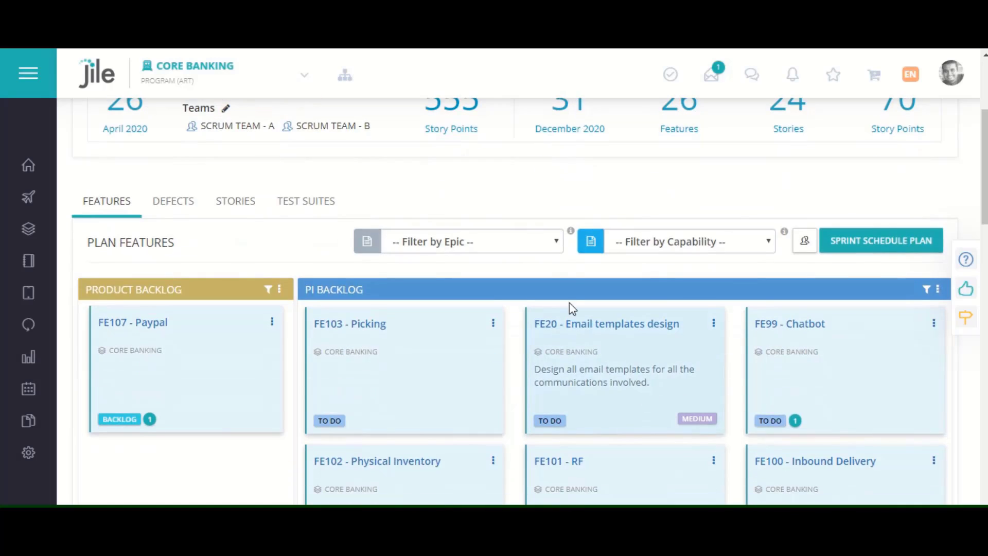
pyautogui.click(554, 243)
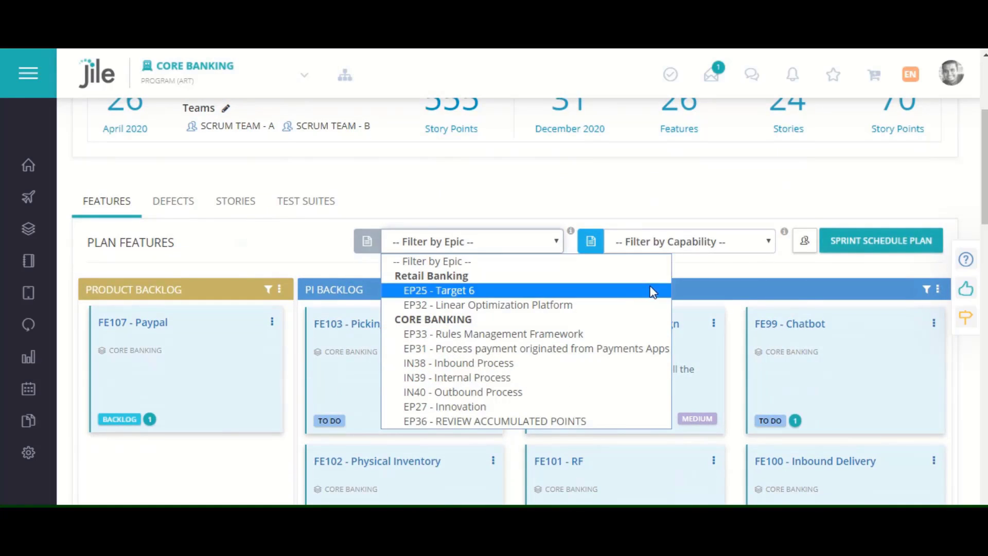
pyautogui.click(742, 253)
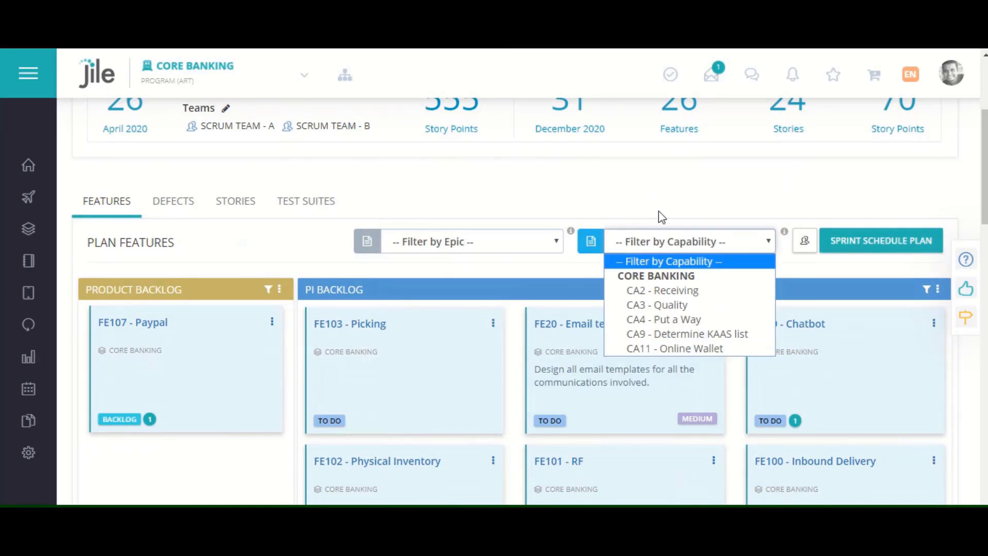
pyautogui.click(698, 213)
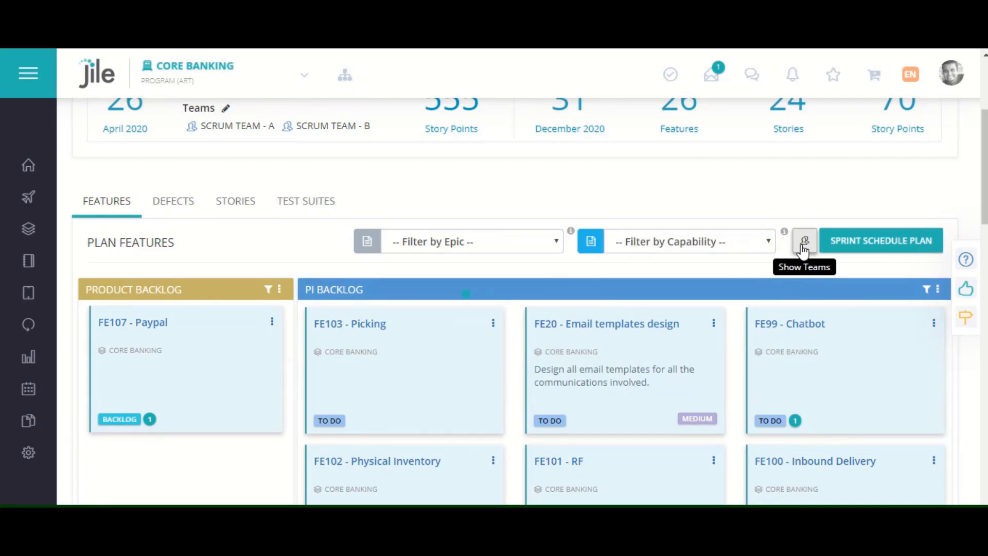
# Step: Show the planned features by team and assign feature FE103 - Picking from No Team to SCRUM TEAM - B
pyautogui.click(804, 250)
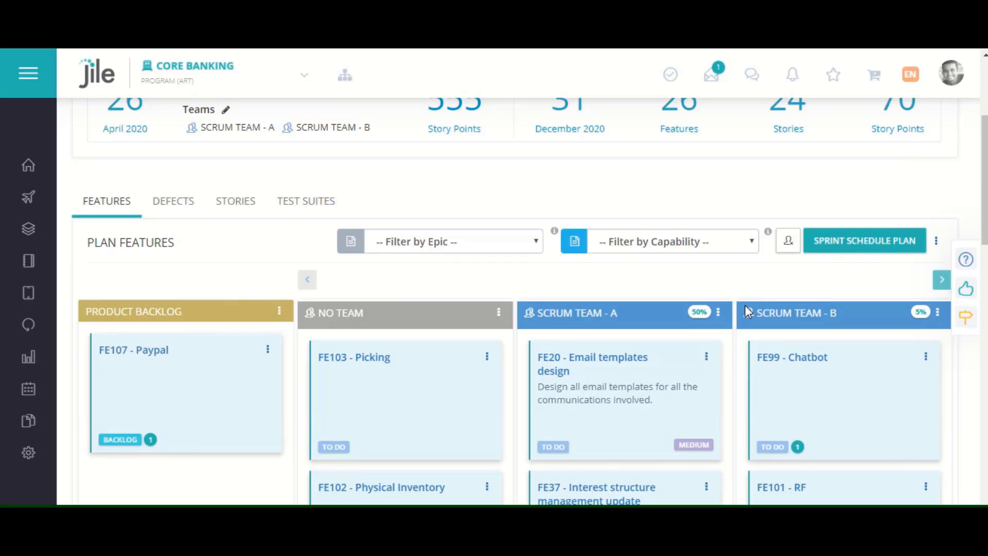
pyautogui.scroll(-2, 746, 305)
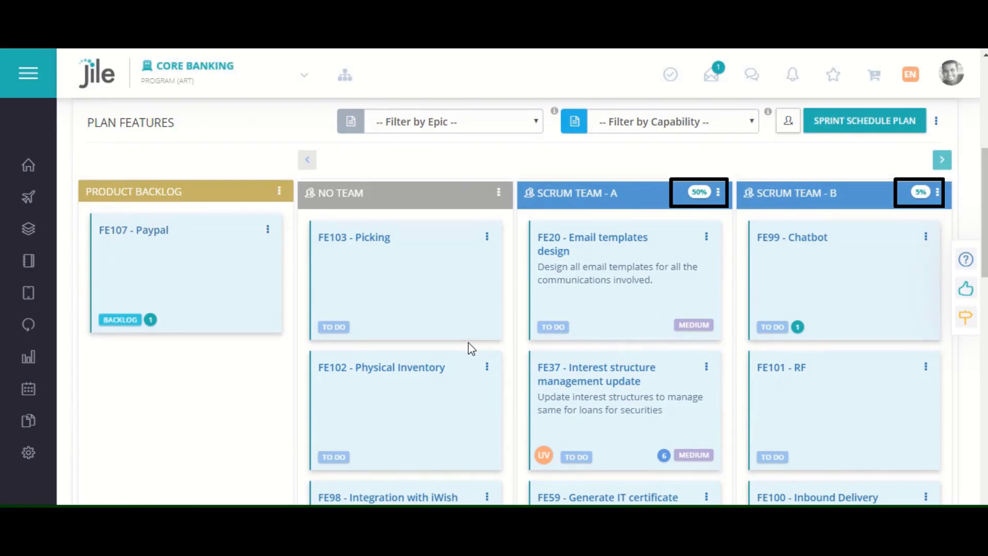
pyautogui.moveTo(437, 309); pyautogui.dragTo(878, 313)
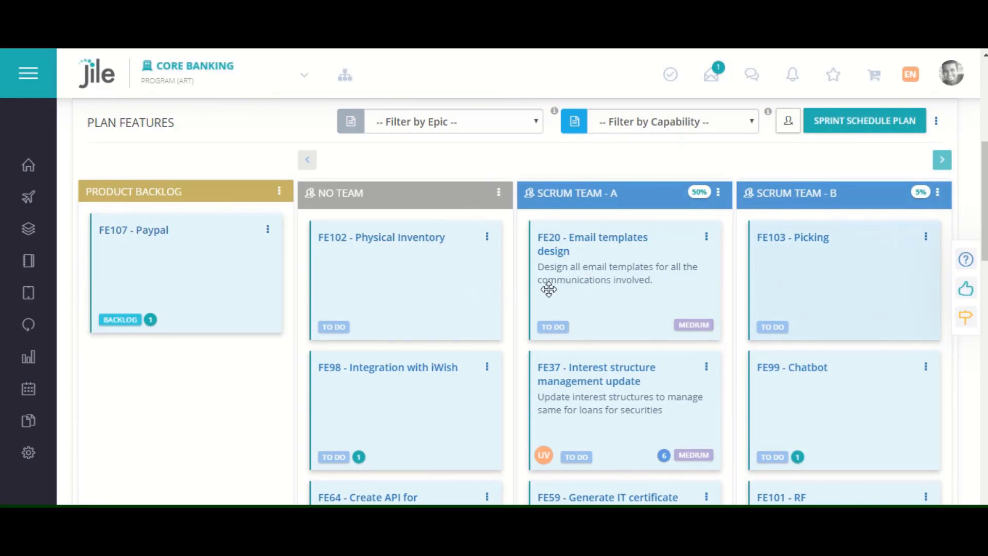
# Step: Open the EXPLORE dependency board and move SCRUM TEAM - B's unplanned story US90 to Sprint 1
pyautogui.scroll(6, 549, 288)
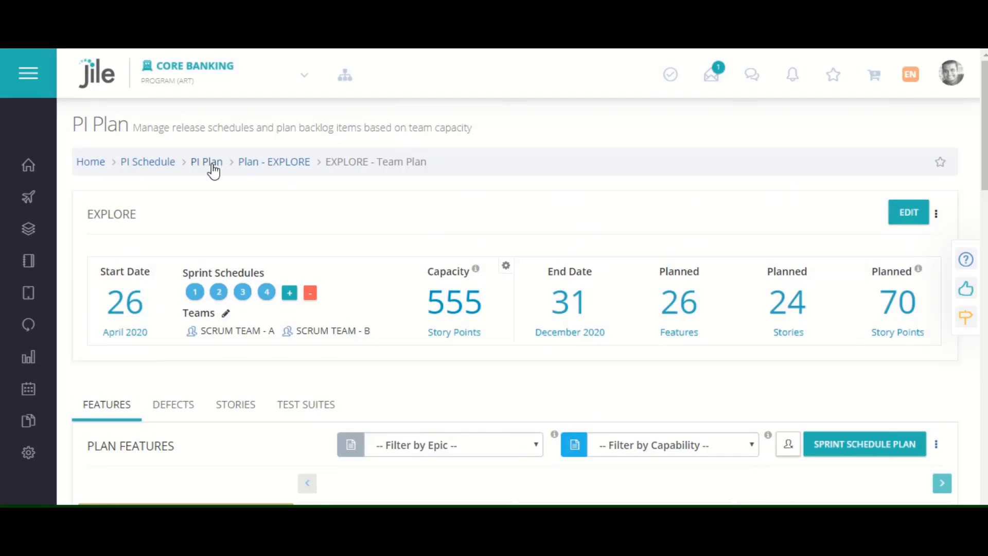
pyautogui.click(212, 164)
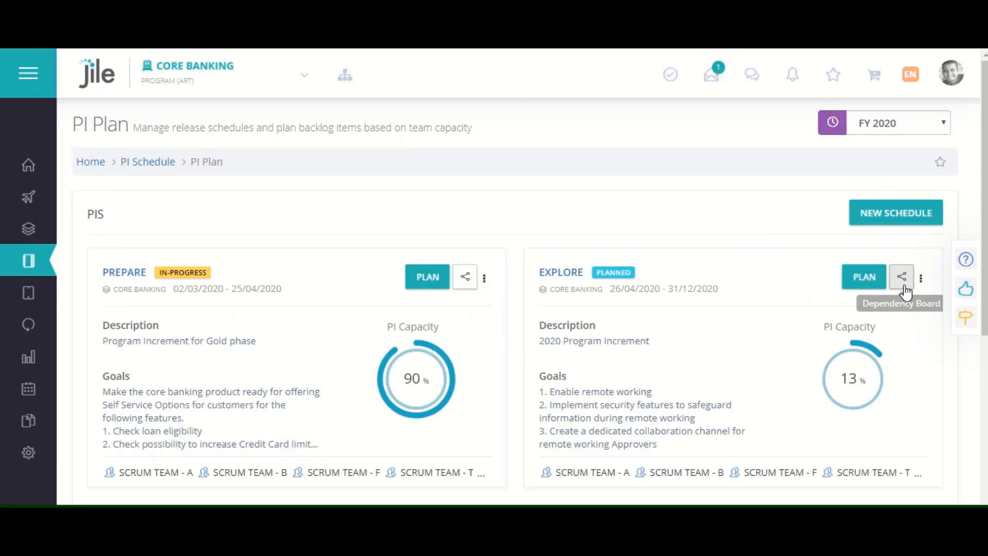
pyautogui.click(904, 280)
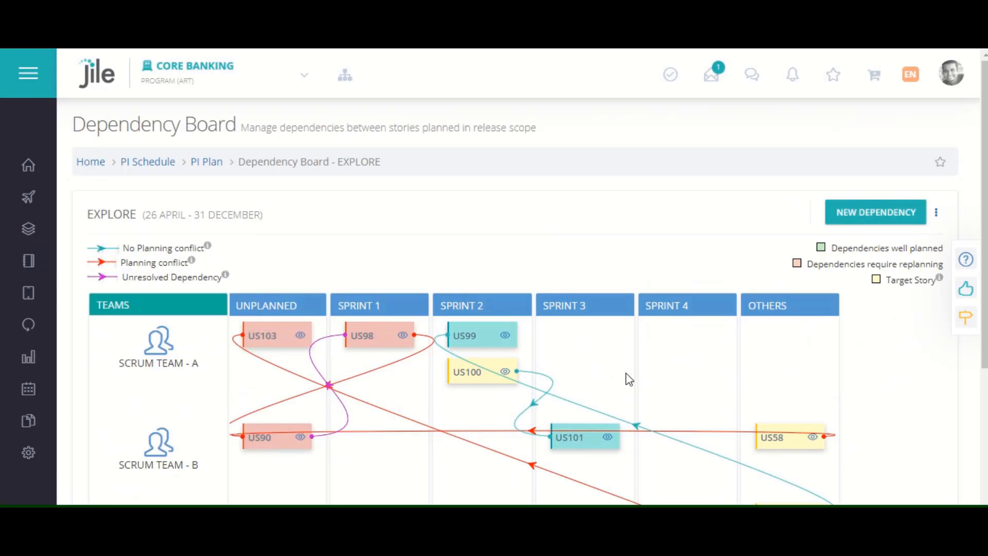
pyautogui.scroll(-3, 600, 283)
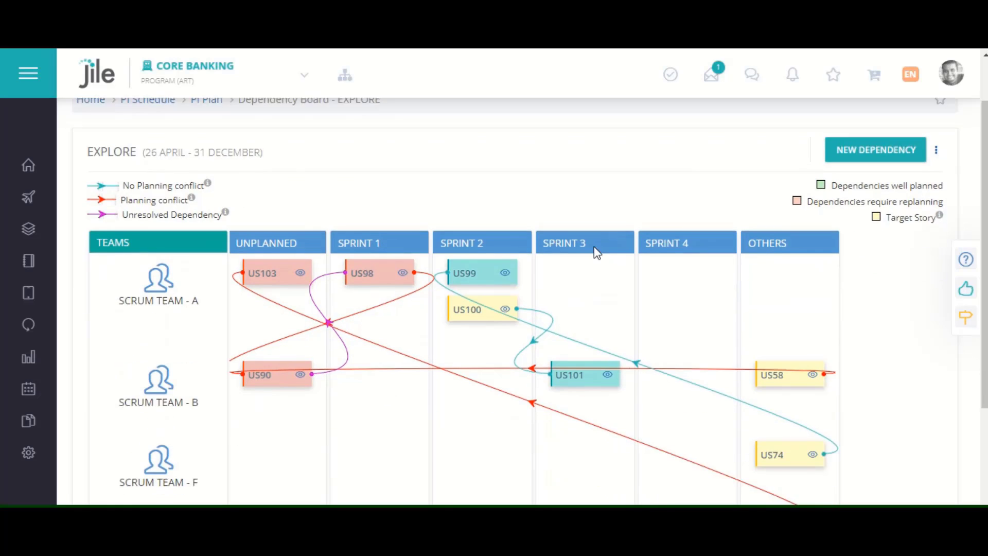
pyautogui.moveTo(284, 367); pyautogui.dragTo(372, 375)
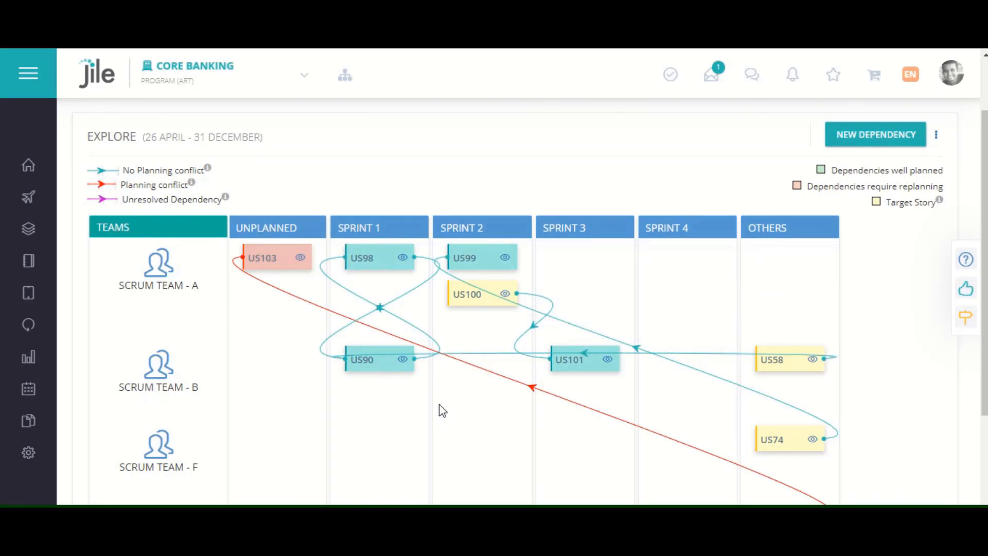
# Step: Track the EXPLORE increment in the PI Progress report and examine its burndown and burnup charts
pyautogui.moveTo(35, 379)
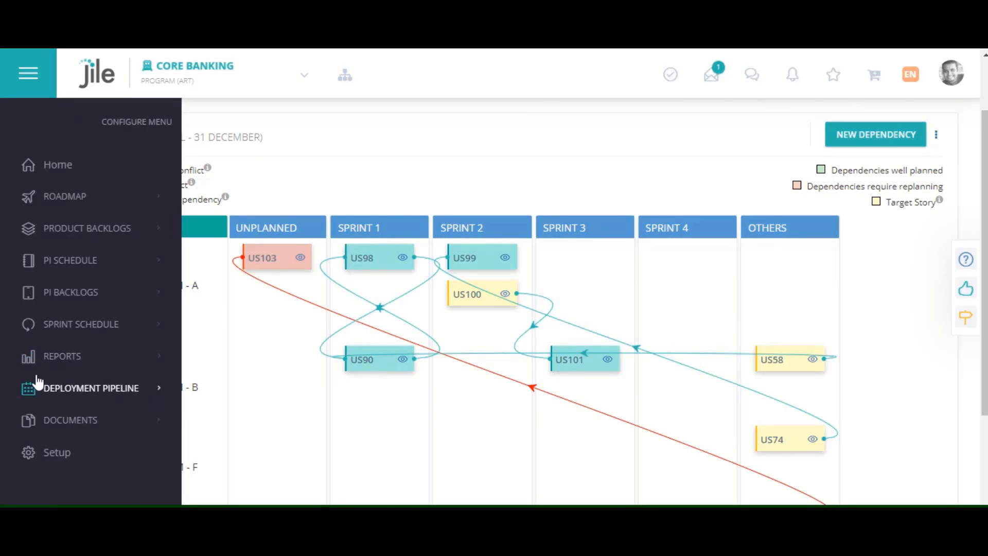
pyautogui.click(56, 361)
pyautogui.click(87, 418)
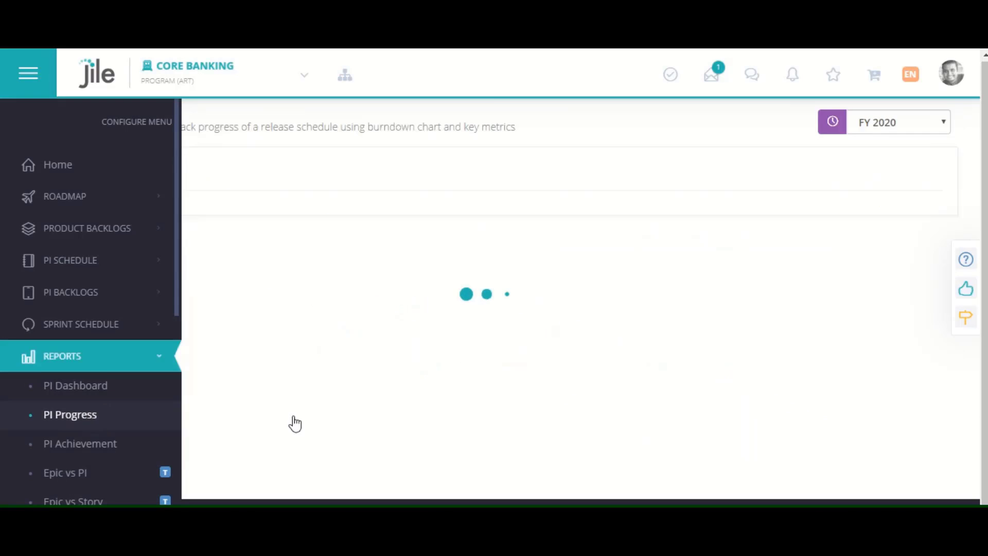
pyautogui.scroll(6, 683, 369)
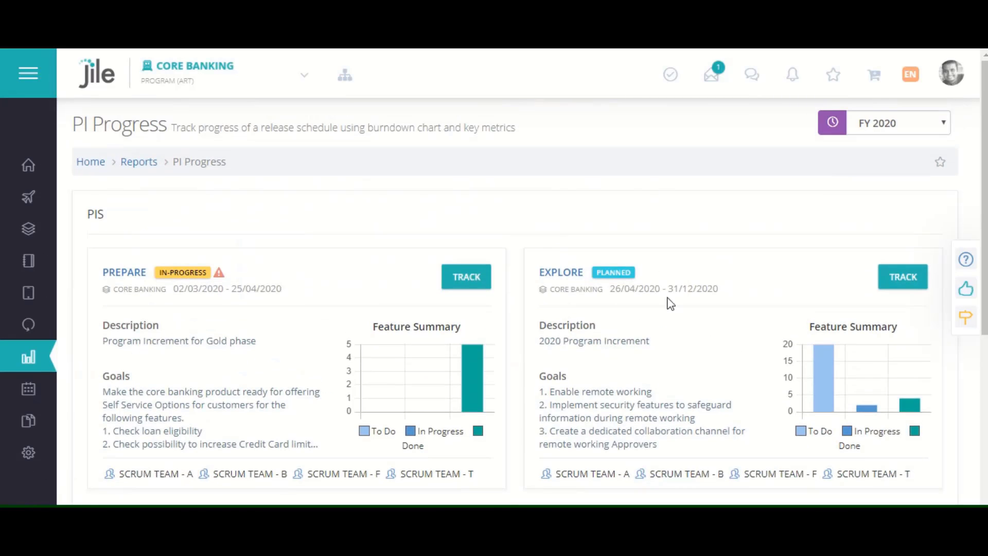
pyautogui.click(907, 282)
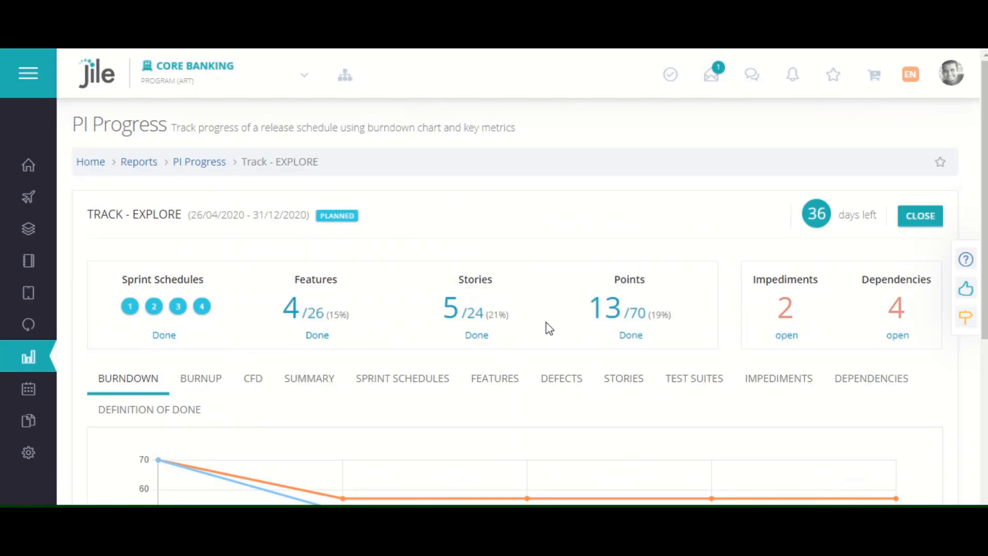
pyautogui.scroll(-2, 608, 323)
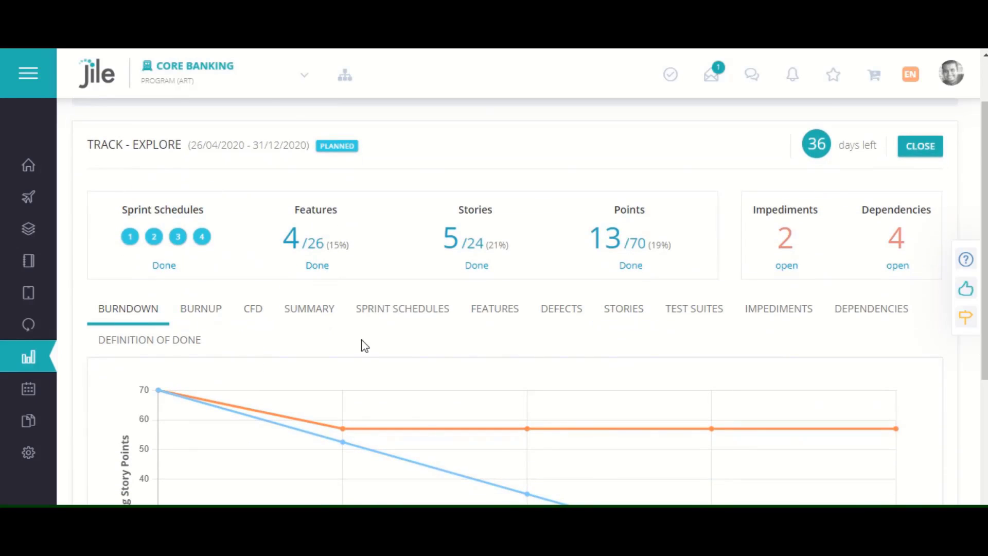
pyautogui.scroll(-2, 364, 344)
pyautogui.click(190, 216)
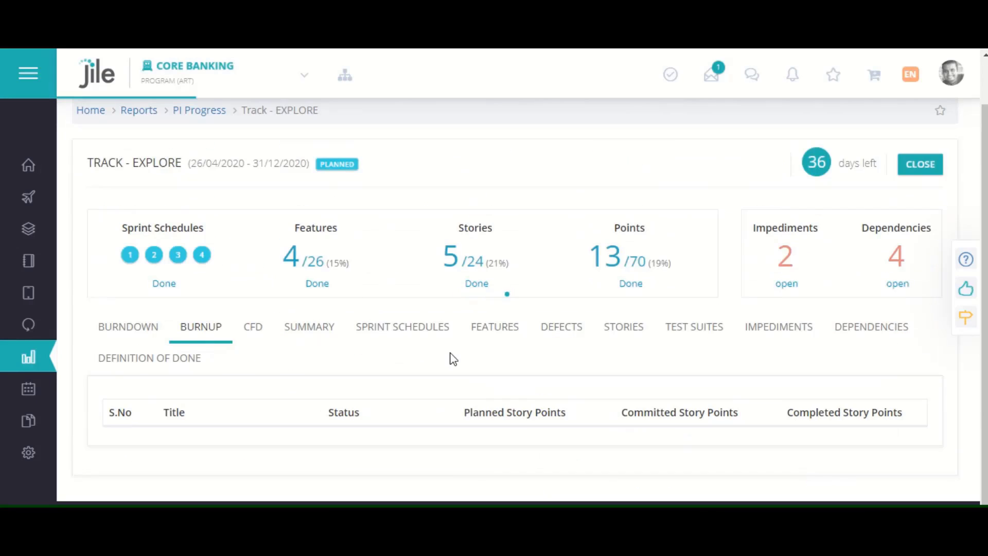
pyautogui.scroll(-3, 453, 359)
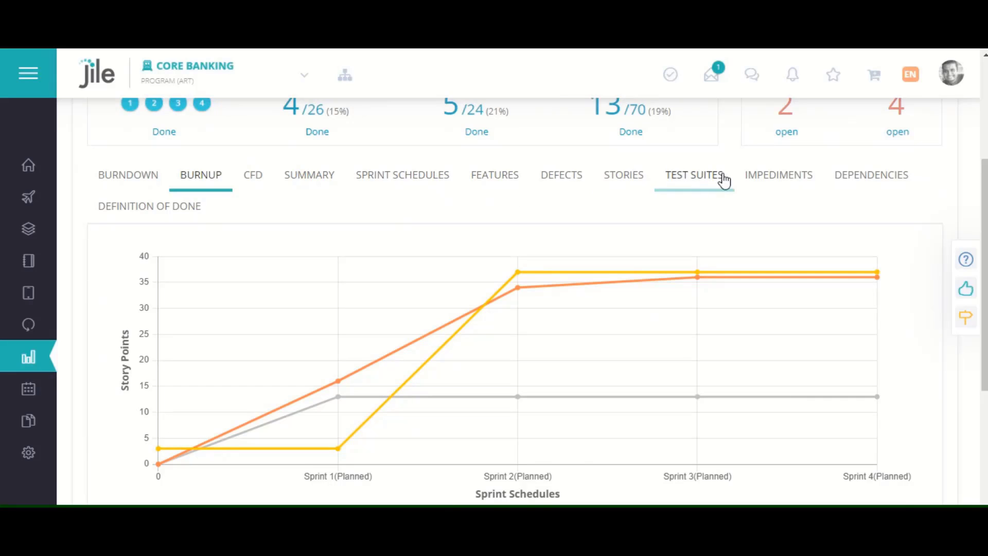
# Step: Review the features tracked in EXPLORE, then open feature FE20 - Email templates design and its discussions
pyautogui.click(489, 176)
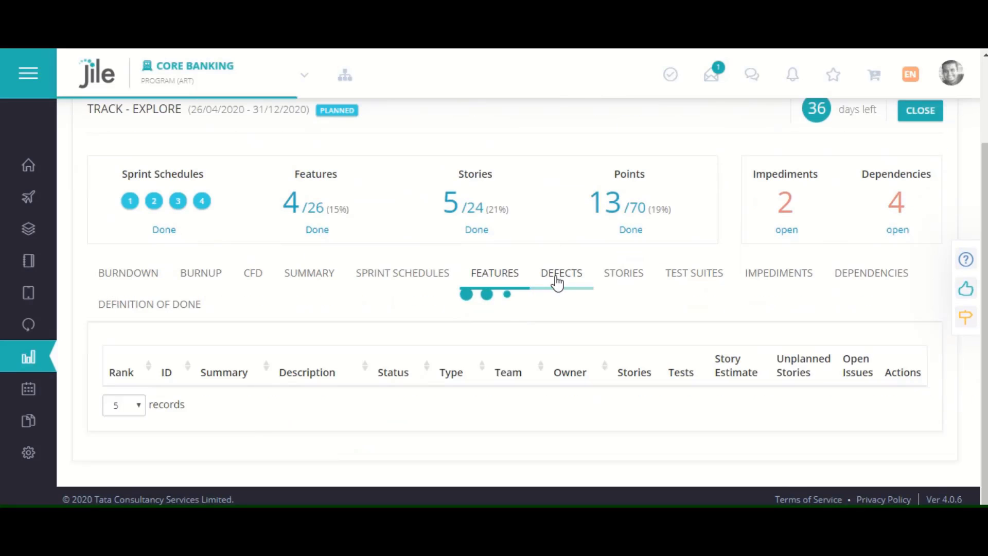
pyautogui.scroll(-2, 556, 283)
pyautogui.scroll(2, 695, 243)
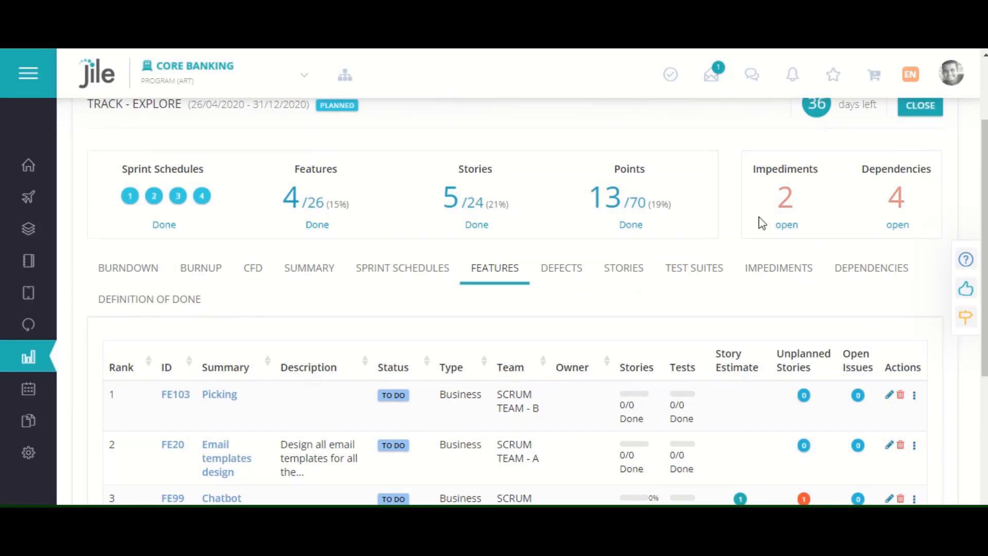
pyautogui.scroll(-2, 664, 305)
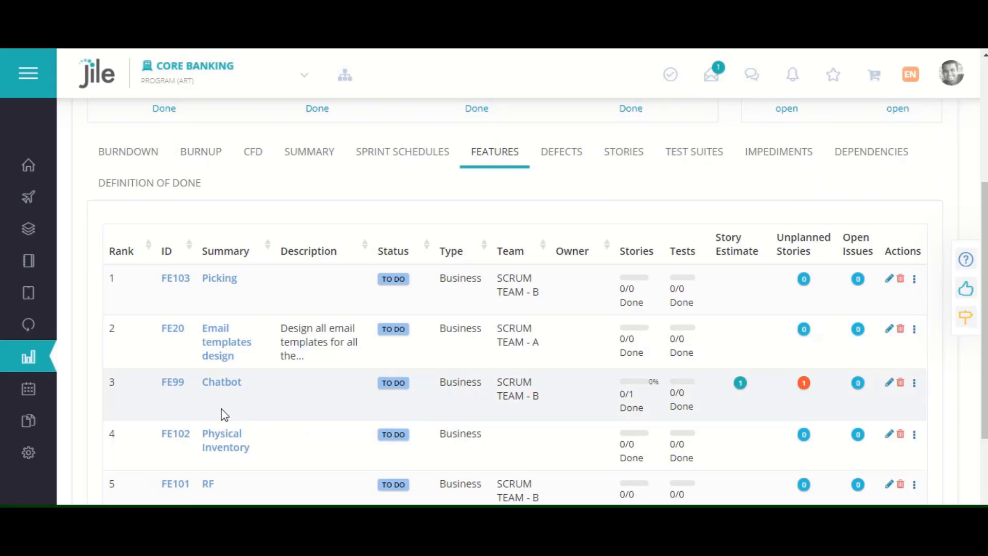
pyautogui.click(221, 354)
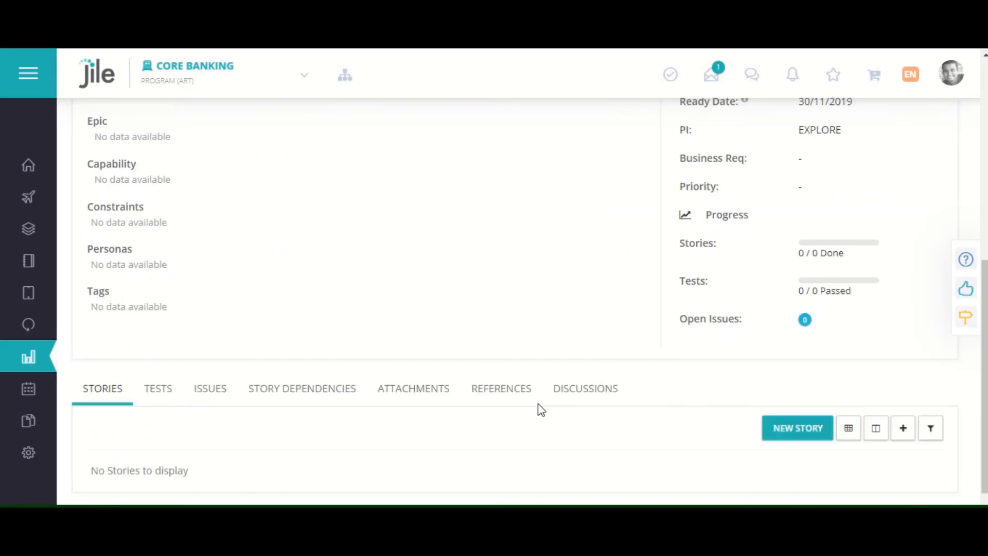
pyautogui.click(586, 350)
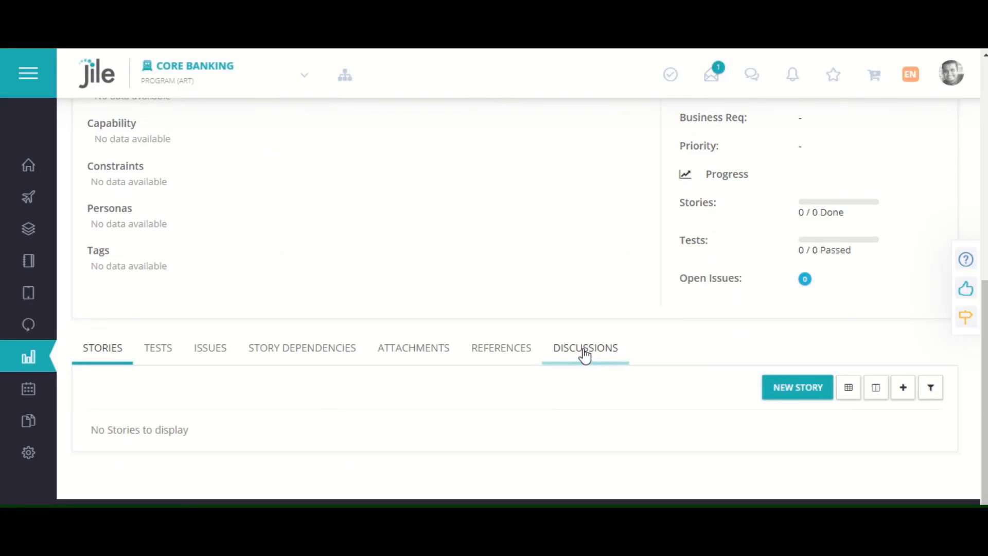
# Step: Post a new discussion on the feature that mentions a team member with the text "Picking this up into my bucket"
pyautogui.click(884, 407)
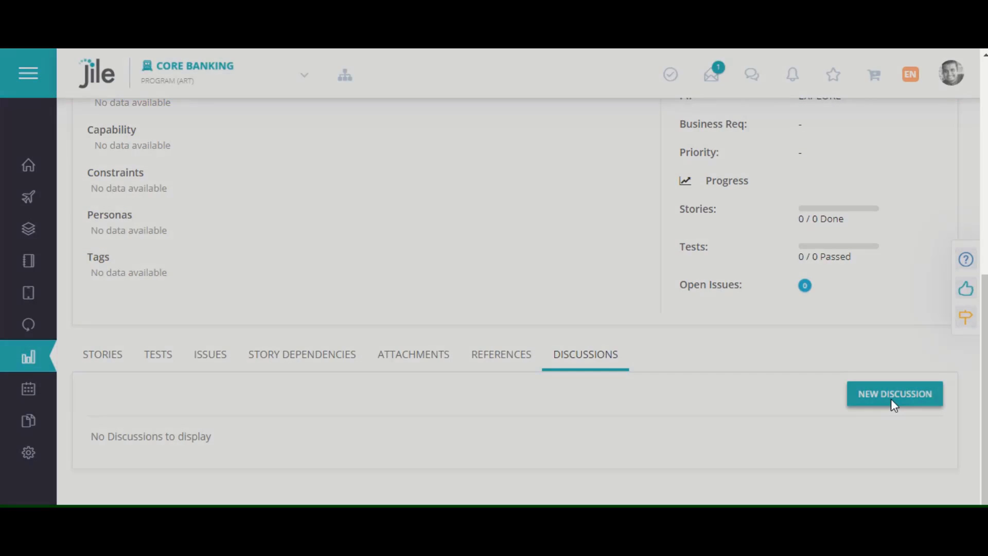
pyautogui.click(437, 252)
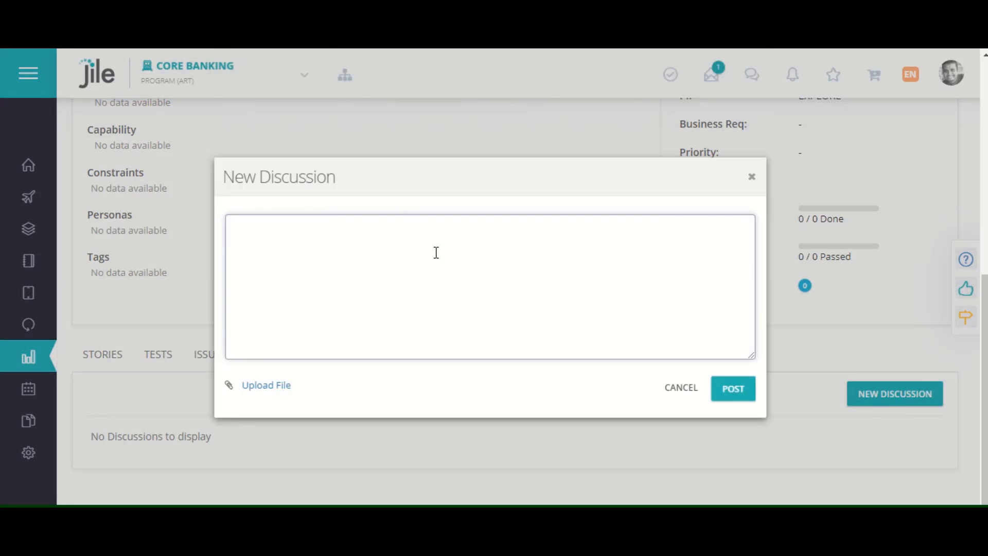
pyautogui.write('@')
pyautogui.click(295, 355)
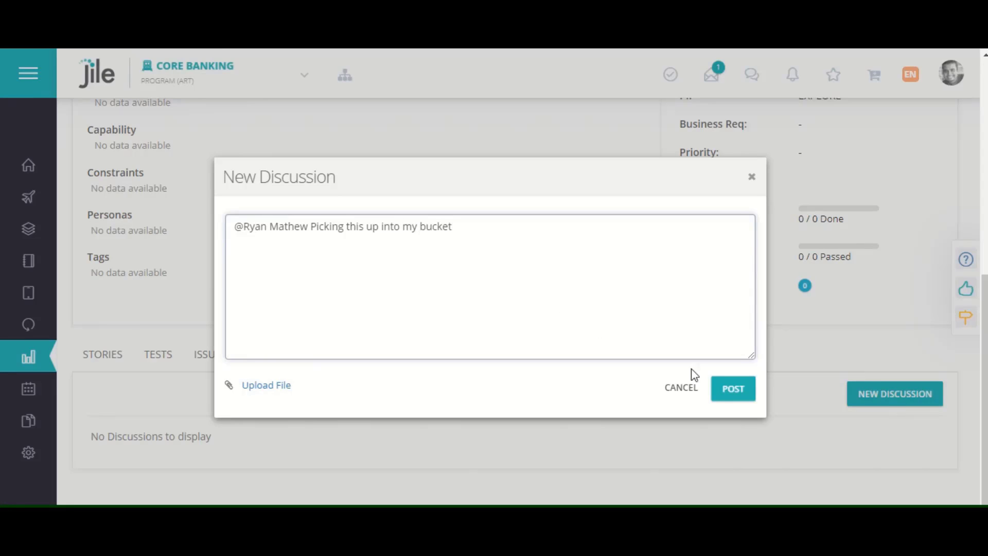
pyautogui.click(726, 391)
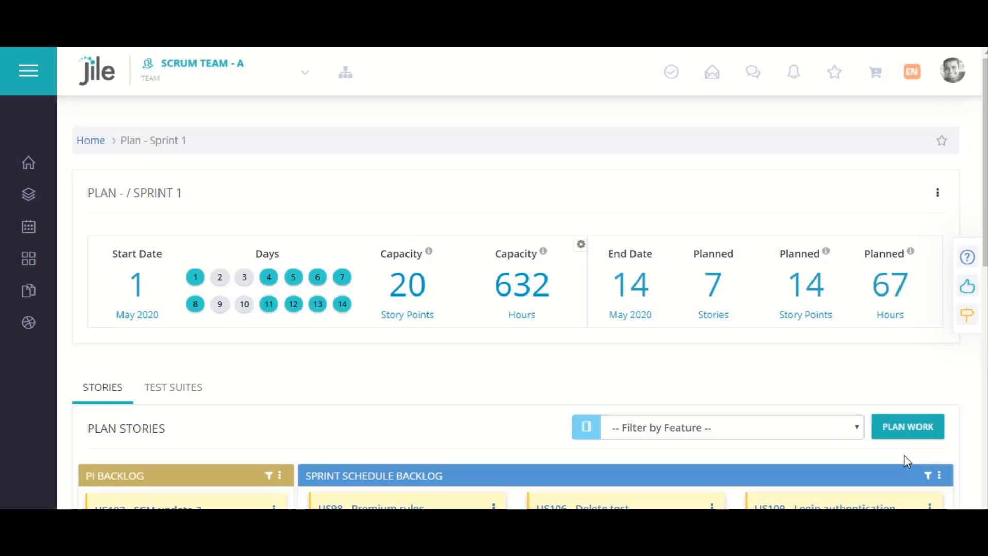
# Step: Open work planning for SCRUM TEAM - A's Sprint 1 and assign unplanned task TA63 - SOX complaince to the first listed team member
pyautogui.click(929, 428)
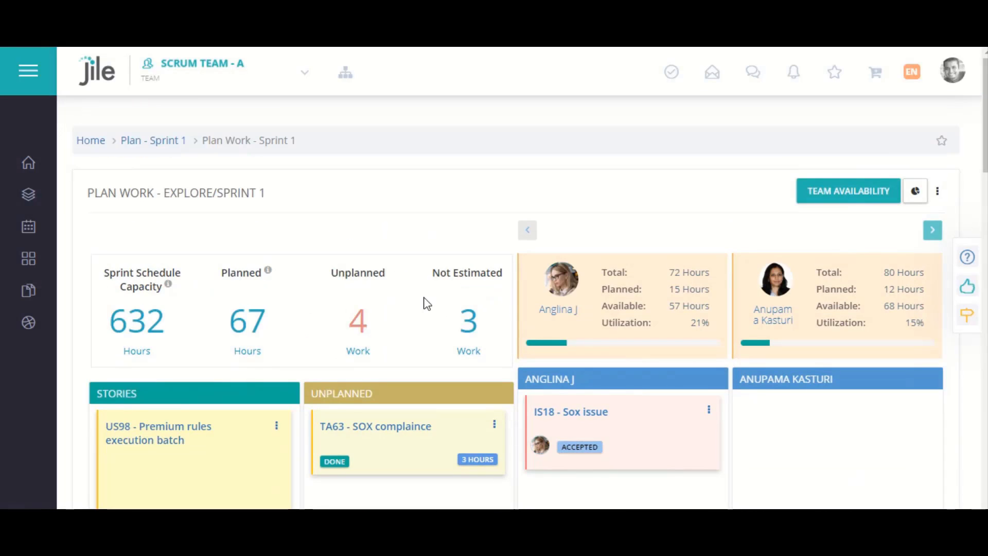
pyautogui.scroll(-1, 292, 371)
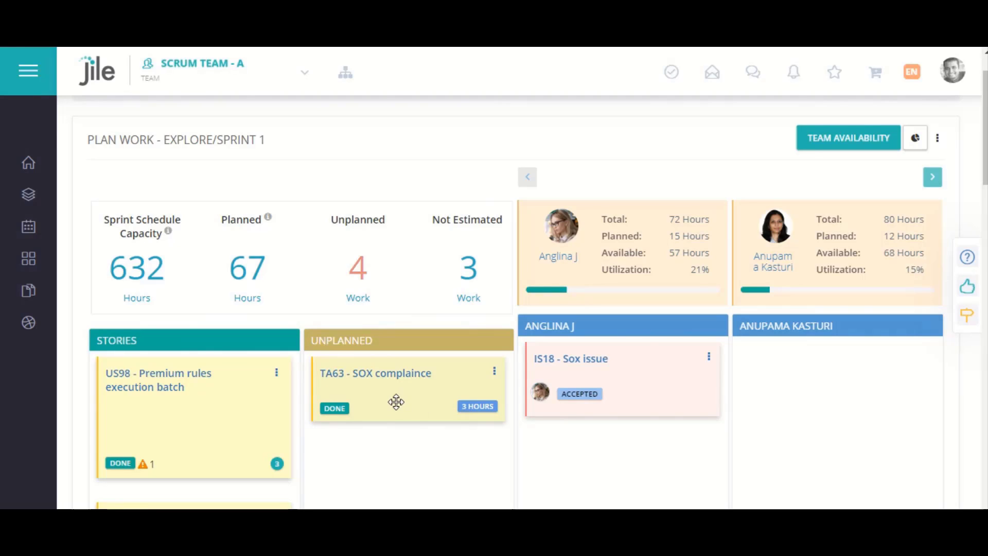
pyautogui.moveTo(398, 403); pyautogui.dragTo(625, 462)
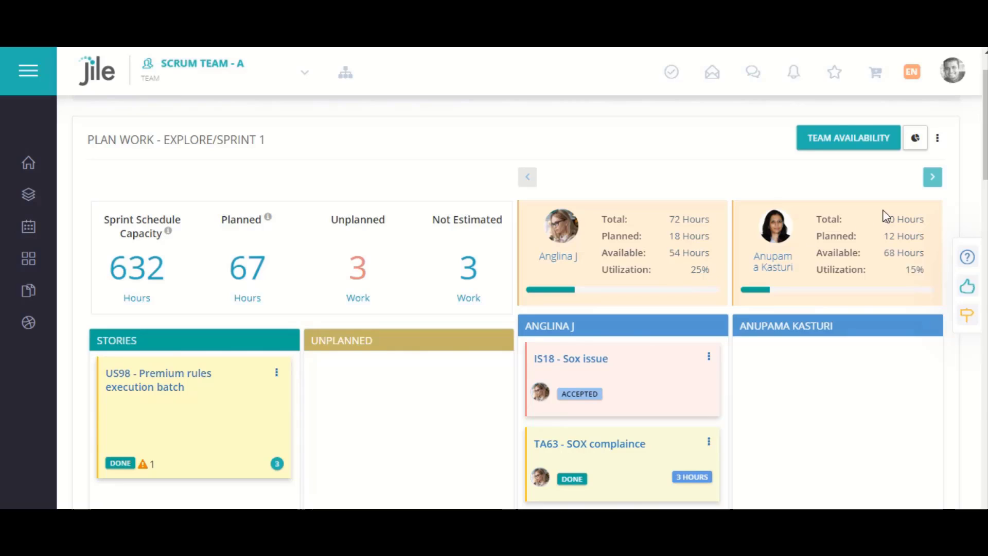
# Step: Review the planned hours and utilization of every team member for Sprint 1
pyautogui.click(916, 138)
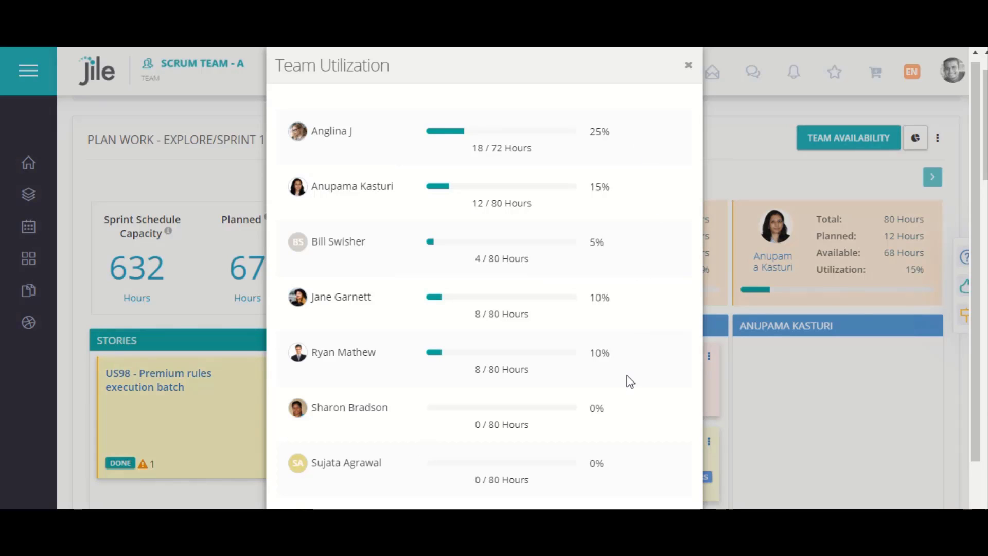
pyautogui.scroll(-2, 627, 465)
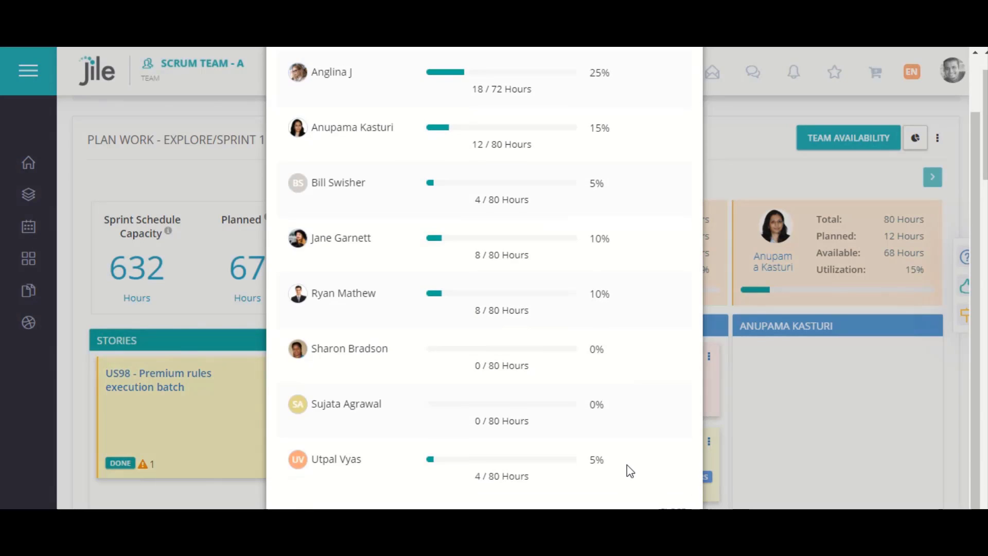
pyautogui.scroll(3, 627, 465)
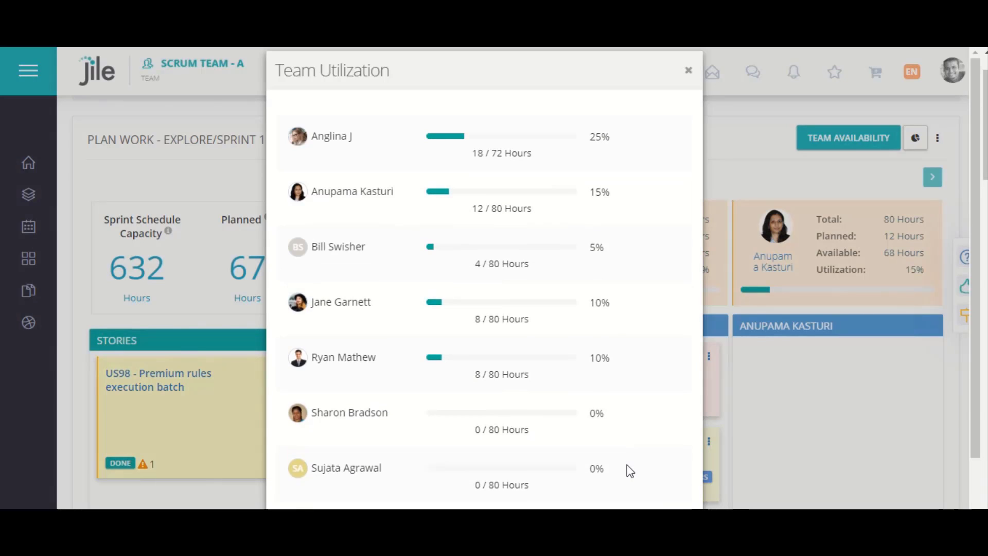
pyautogui.click(689, 70)
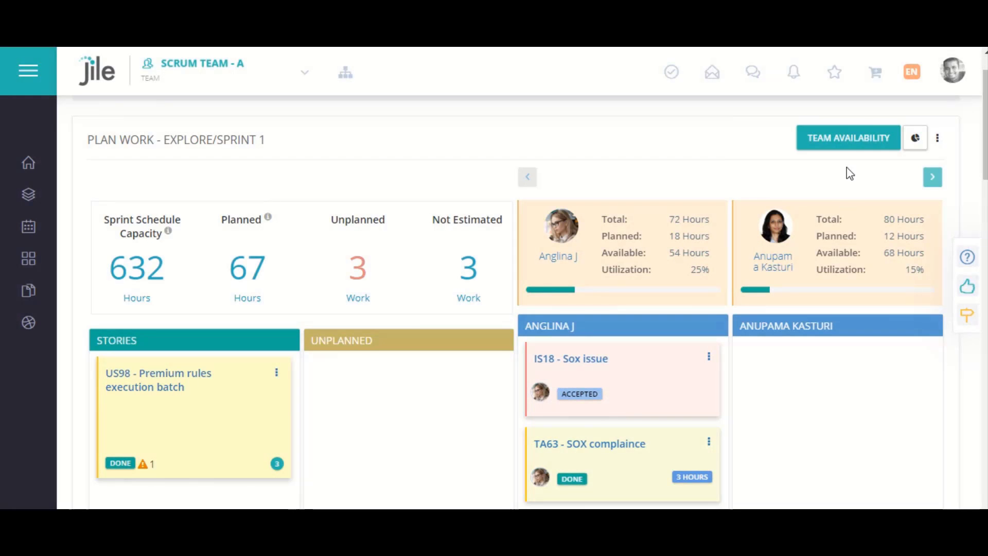
# Step: Try marking the second listed team member unavailable on Tuesday 05 in the Week 1 (May 1 - May 7) team availability
pyautogui.click(857, 147)
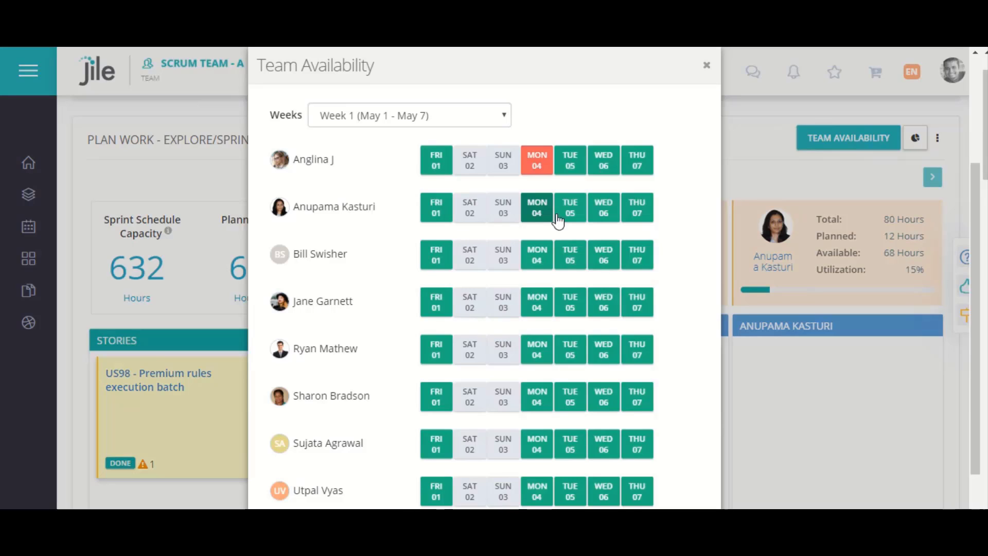
pyautogui.click(575, 218)
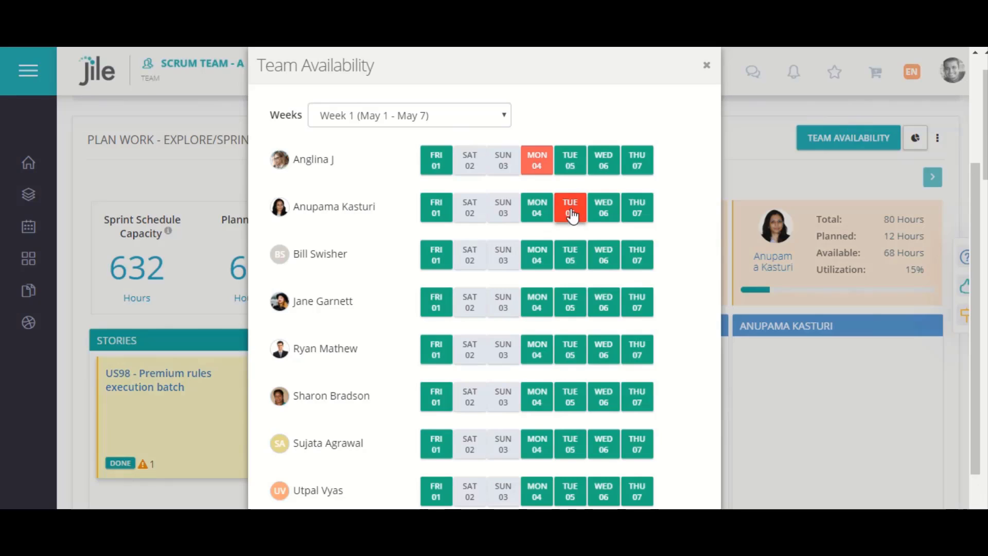
pyautogui.click(572, 214)
pyautogui.click(584, 219)
pyautogui.click(707, 71)
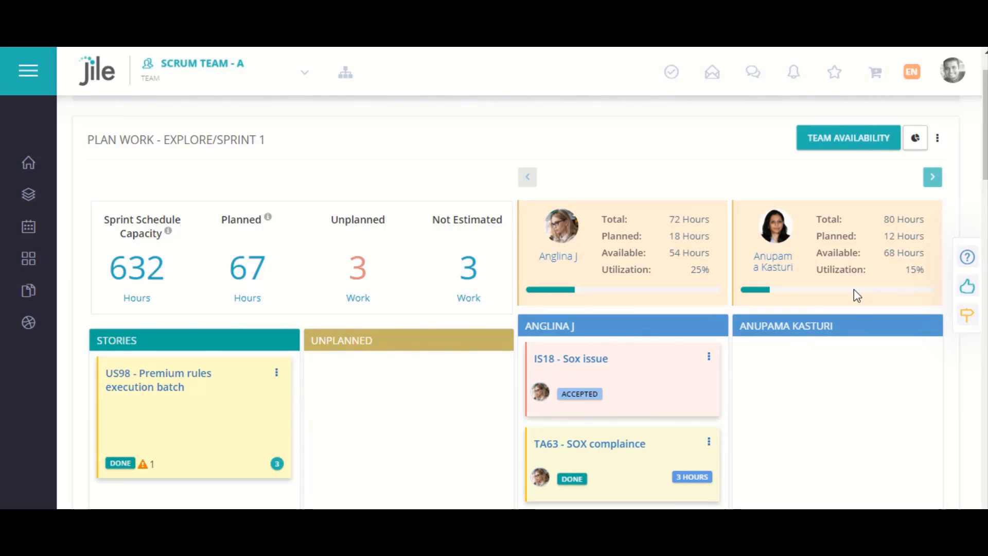
pyautogui.click(933, 184)
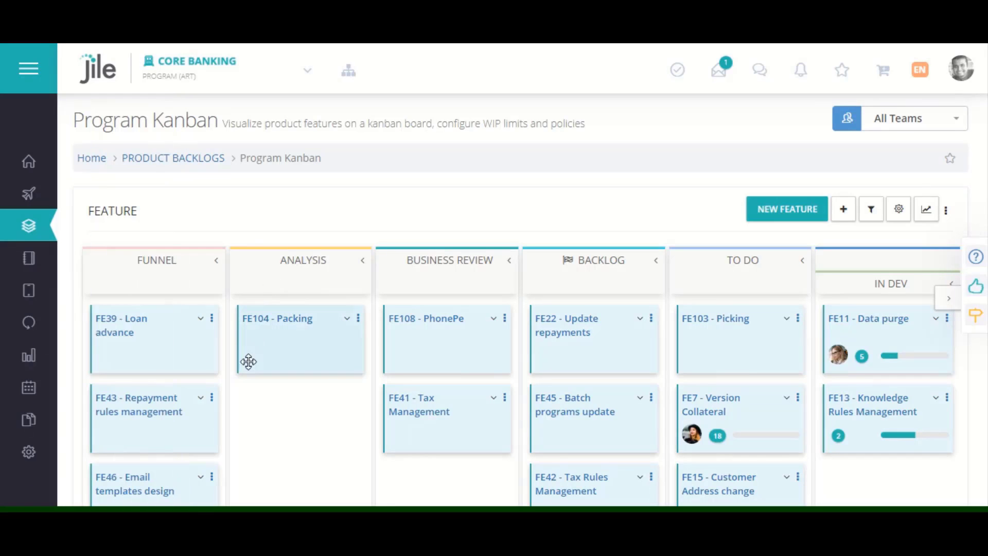
# Step: On the CORE BANKING Program Kanban, move FE43 - Repayment rules management to Analysis and FE41 - Tax Management to Backlog
pyautogui.moveTo(210, 418); pyautogui.dragTo(325, 421)
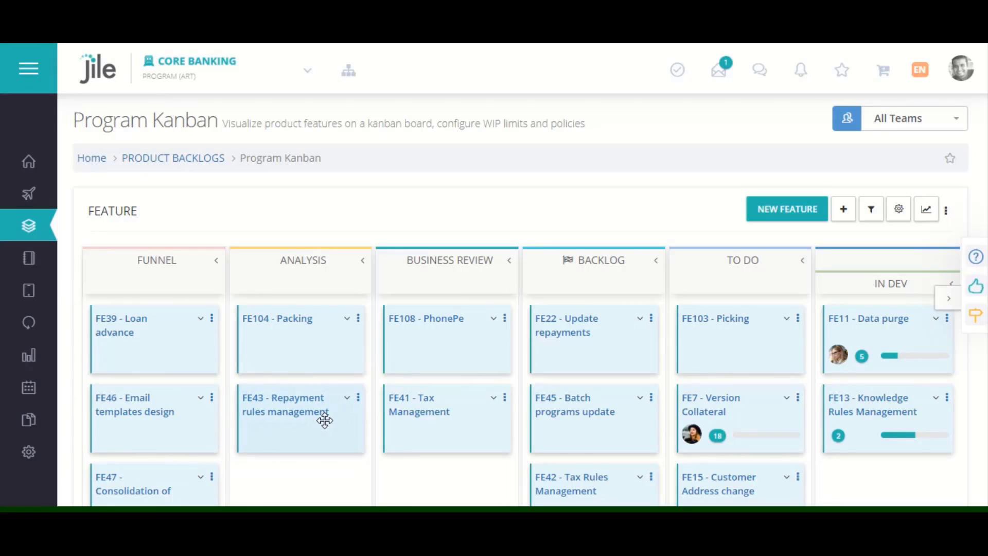
pyautogui.moveTo(487, 434); pyautogui.dragTo(624, 425)
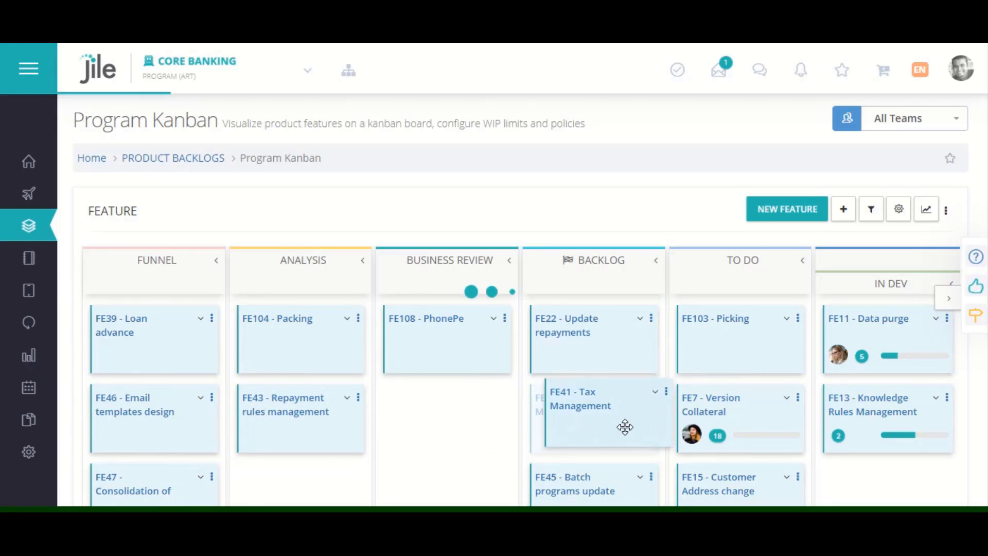
# Step: Examine the WIP limit configuration for the Program Kanban statuses
pyautogui.click(900, 212)
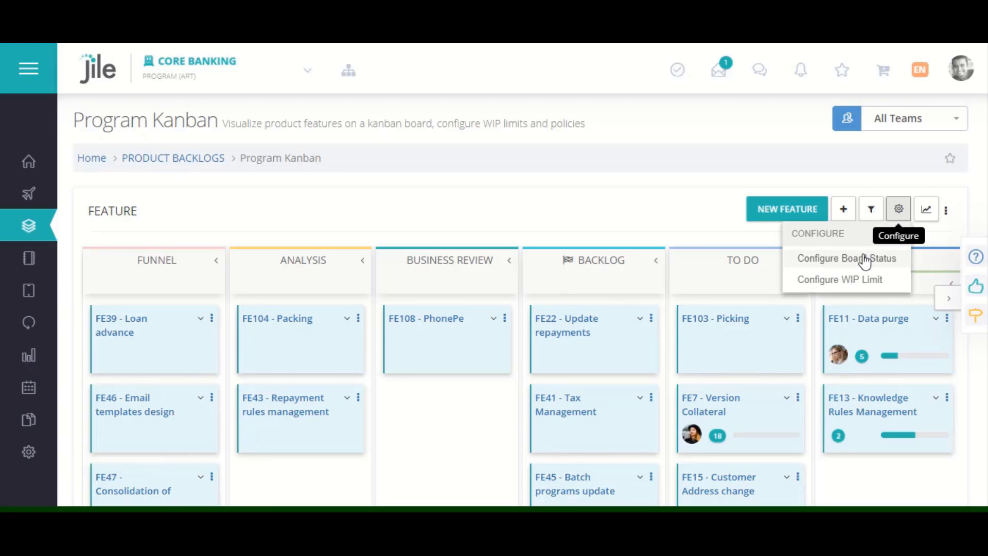
pyautogui.click(860, 281)
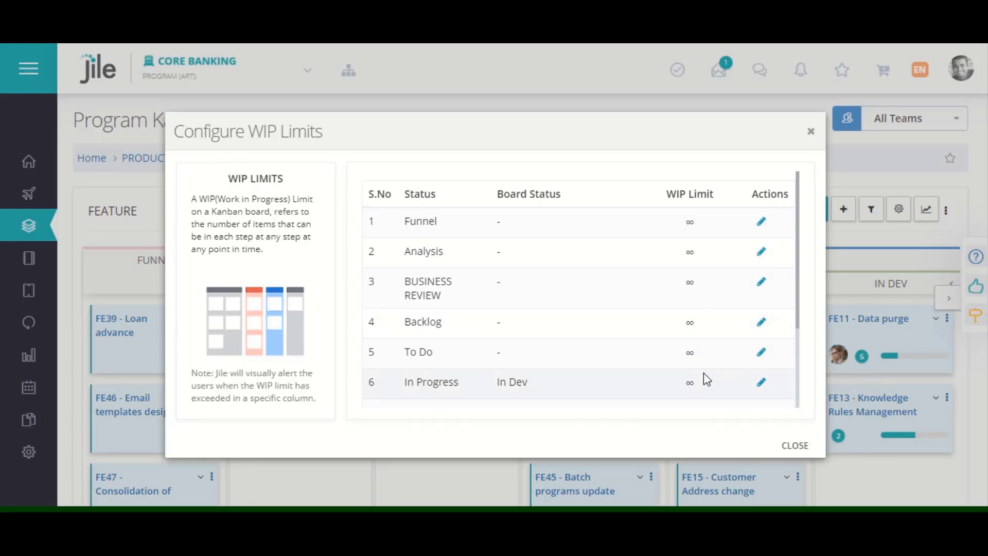
pyautogui.click(794, 446)
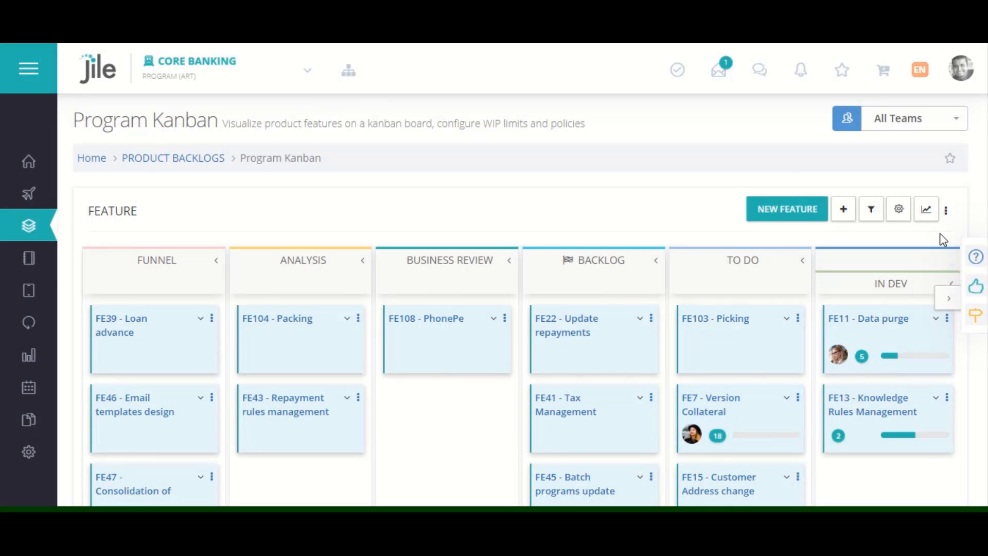
# Step: View the Program Kanban's work progress metrics, the available reporting periods and the cumulative flow chart
pyautogui.click(926, 209)
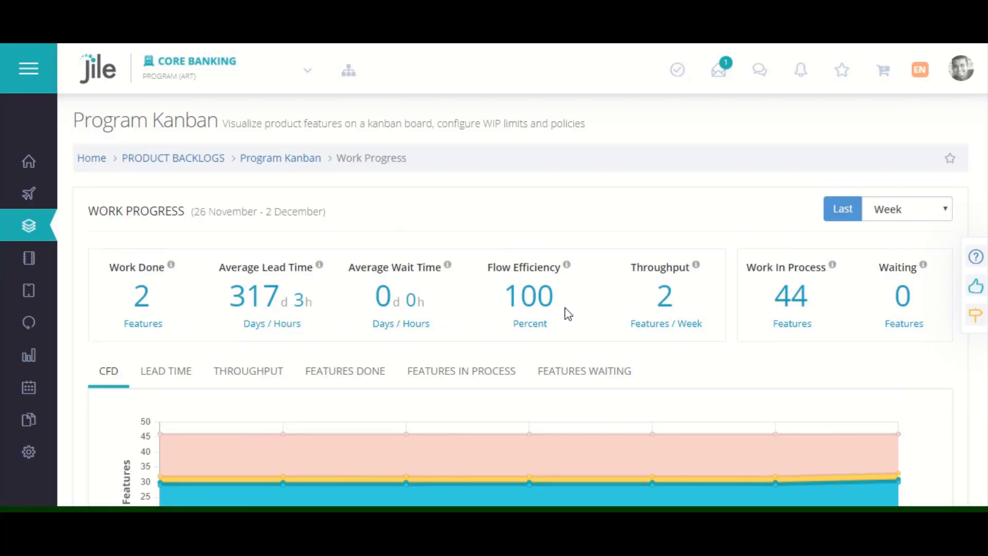
pyautogui.click(916, 204)
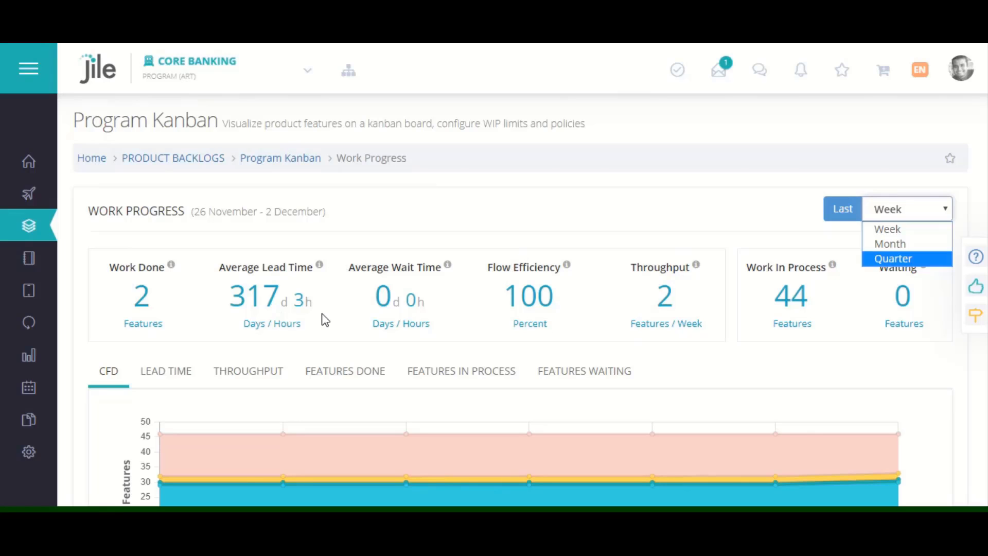
pyautogui.scroll(-3, 442, 301)
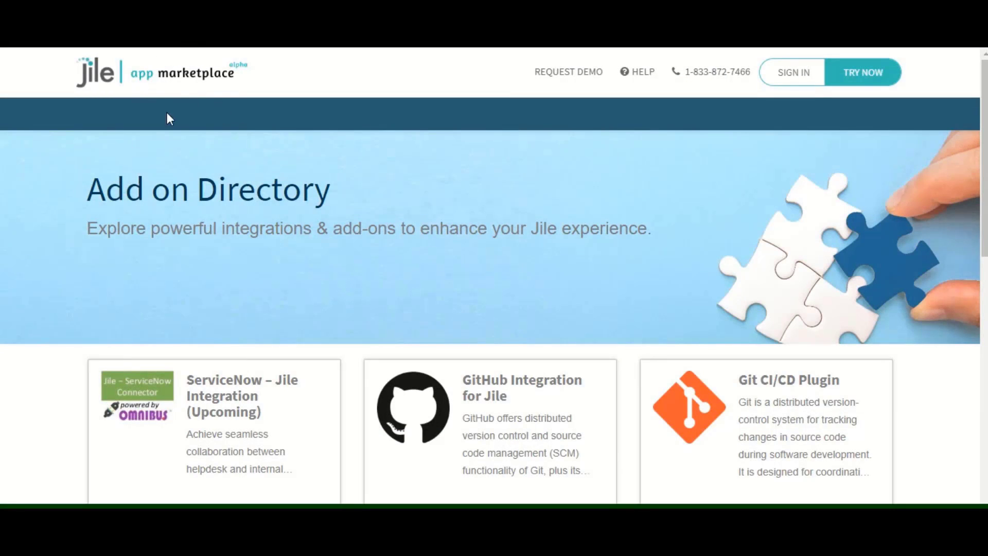
# Step: Browse the integrations and CI/CD plugins in the app marketplace's Add on Directory
pyautogui.scroll(-8, 368, 293)
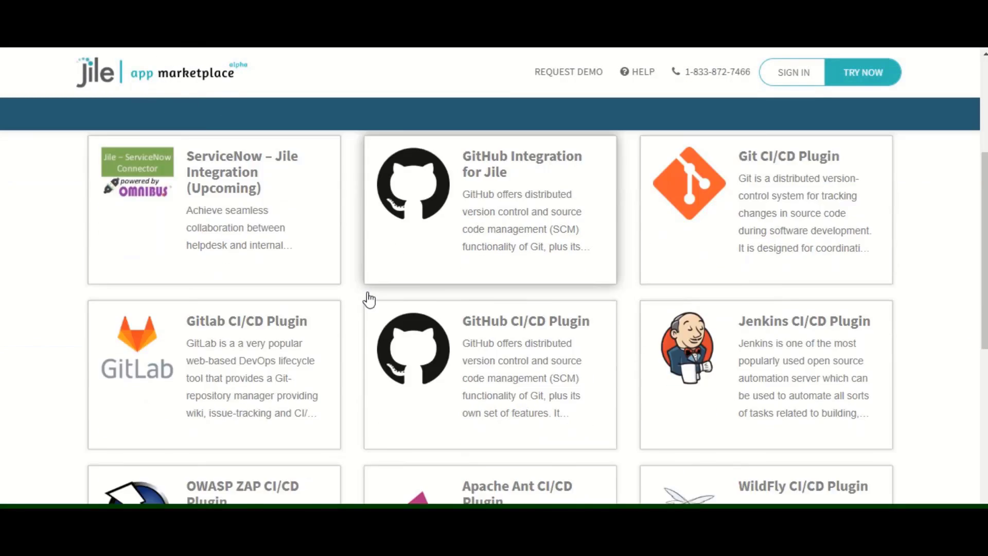
pyautogui.scroll(-2, 369, 299)
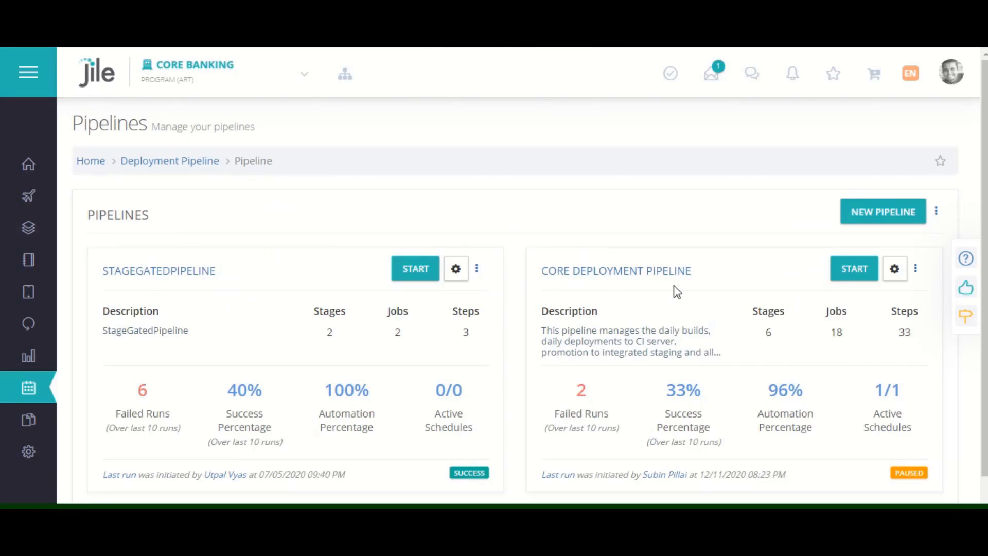
# Step: Open the CORE DEPLOYMENT PIPELINE definition, review its stages, and examine the jobs and plugins of the Acceptance Stage
pyautogui.click(898, 276)
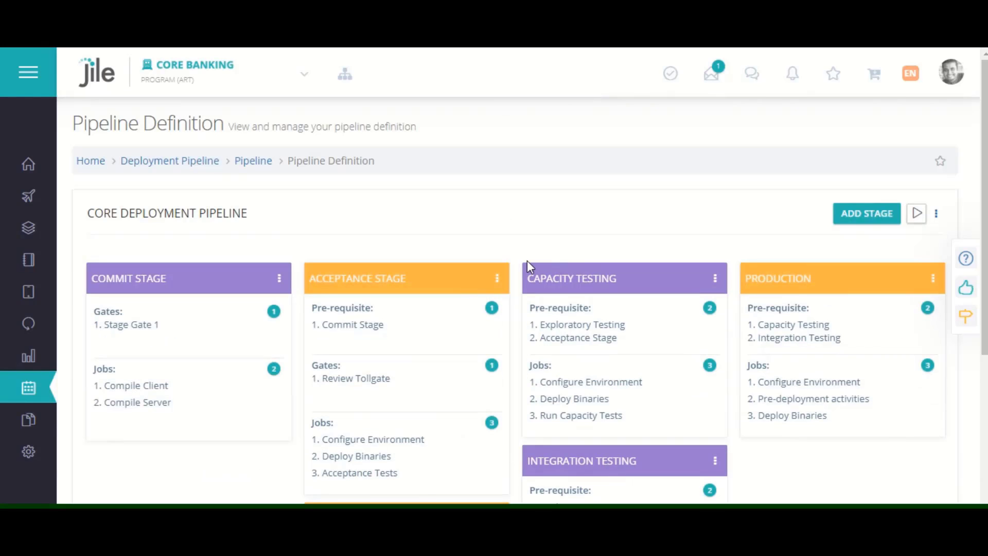
pyautogui.scroll(-3, 527, 260)
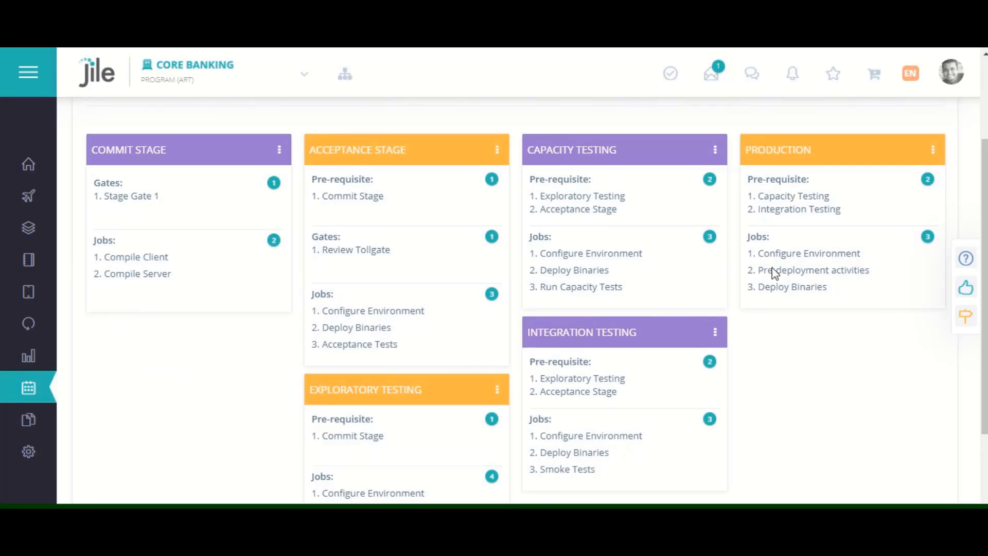
pyautogui.click(355, 153)
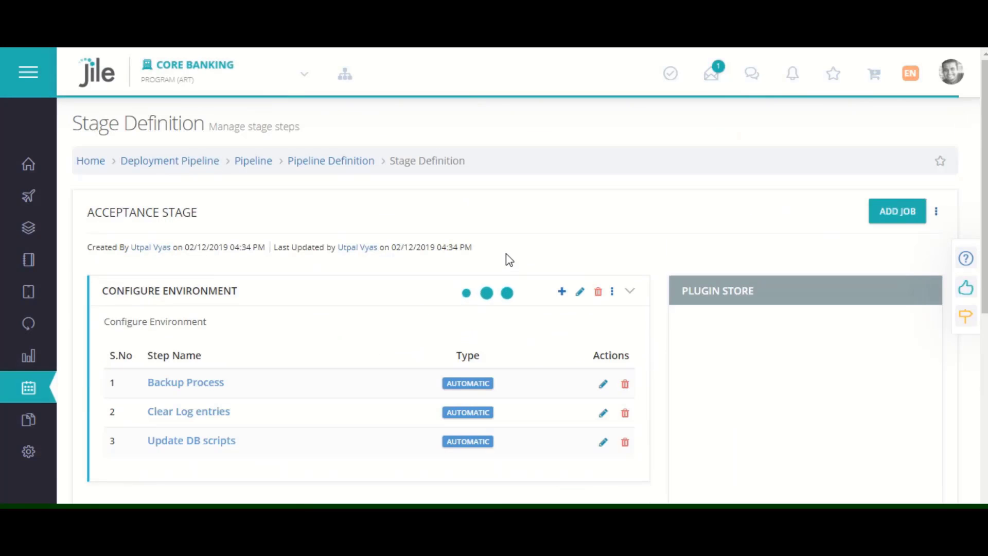
pyautogui.scroll(-2, 506, 253)
pyautogui.scroll(-5, 507, 261)
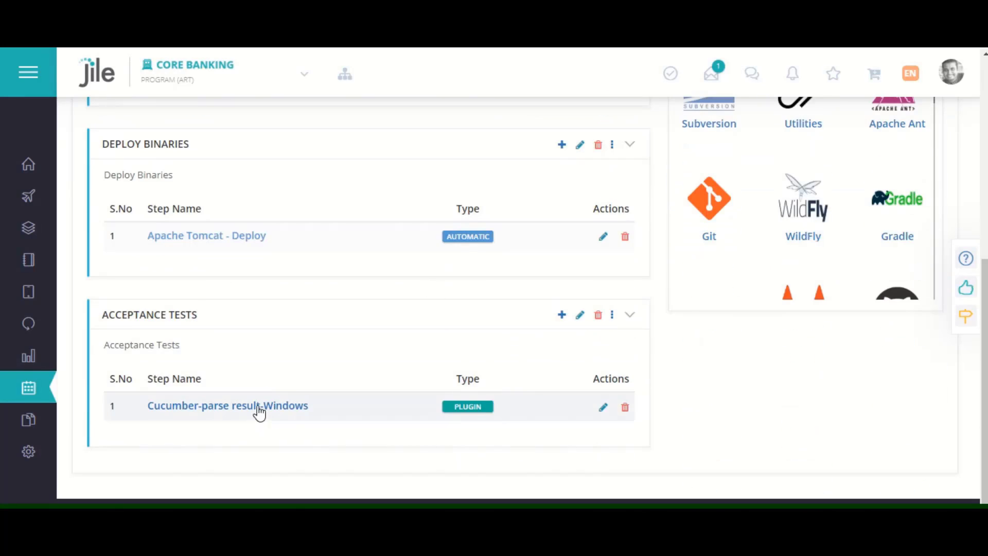
# Step: Inspect the parameters of the Cucumber-parse result-Windows step, then view the gates of the Acceptance Stage
pyautogui.click(259, 410)
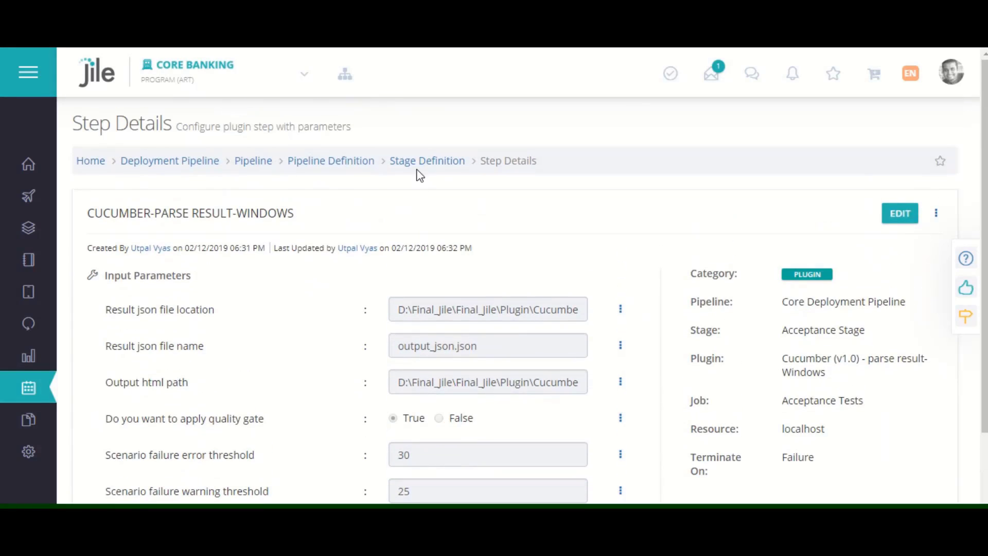
pyautogui.click(407, 163)
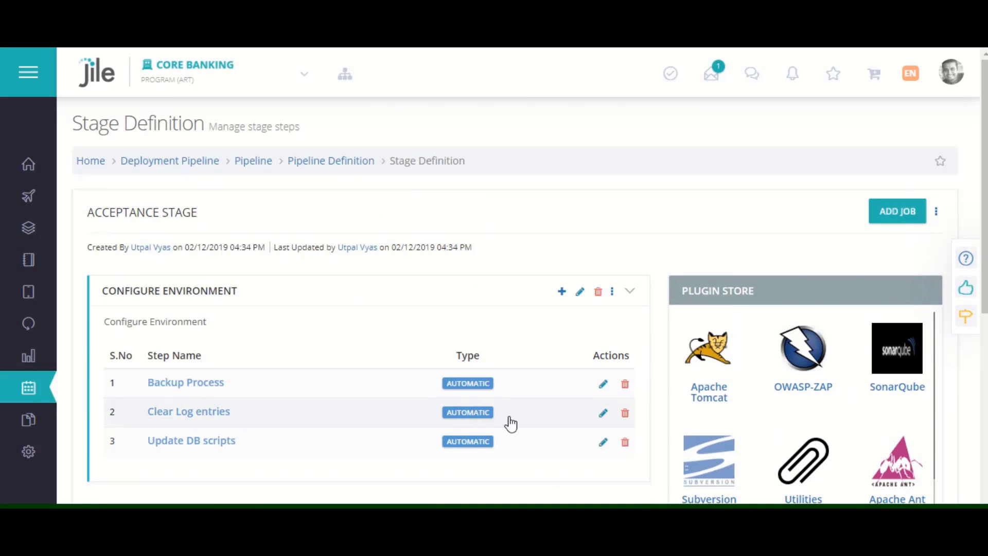
pyautogui.click(935, 216)
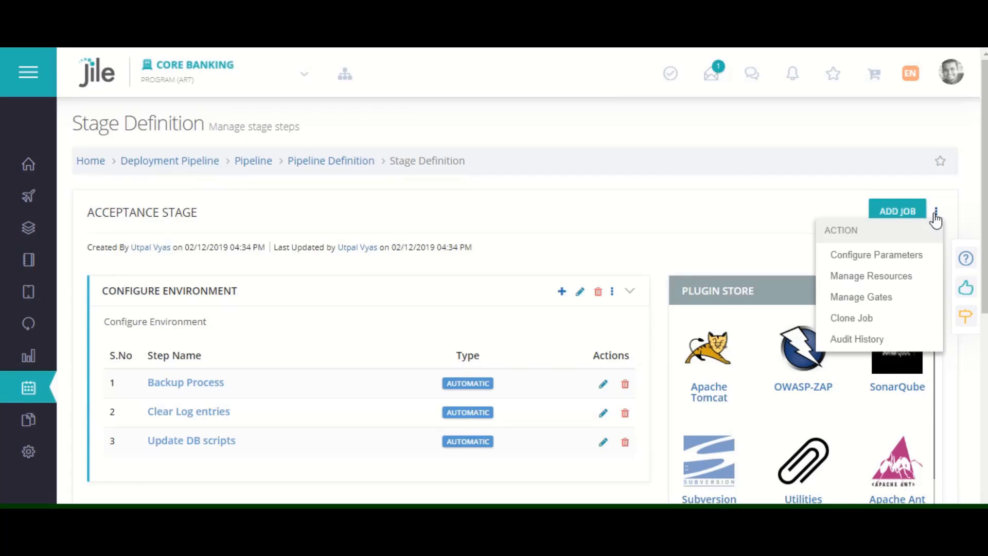
pyautogui.click(880, 299)
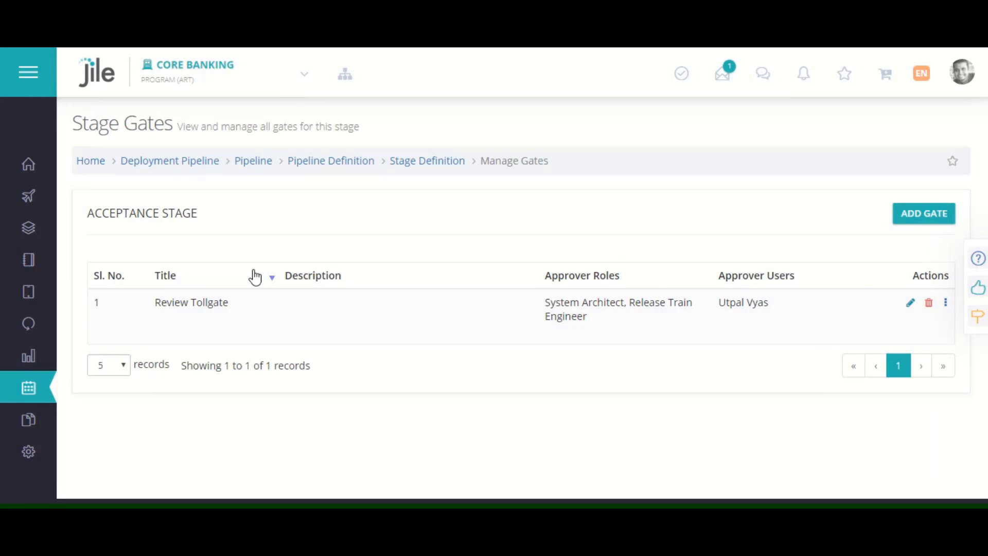
# Step: Open the run history of the CORE DEPLOYMENT PIPELINE, show 15 records per page and review the stage statuses of its runs
pyautogui.click(254, 161)
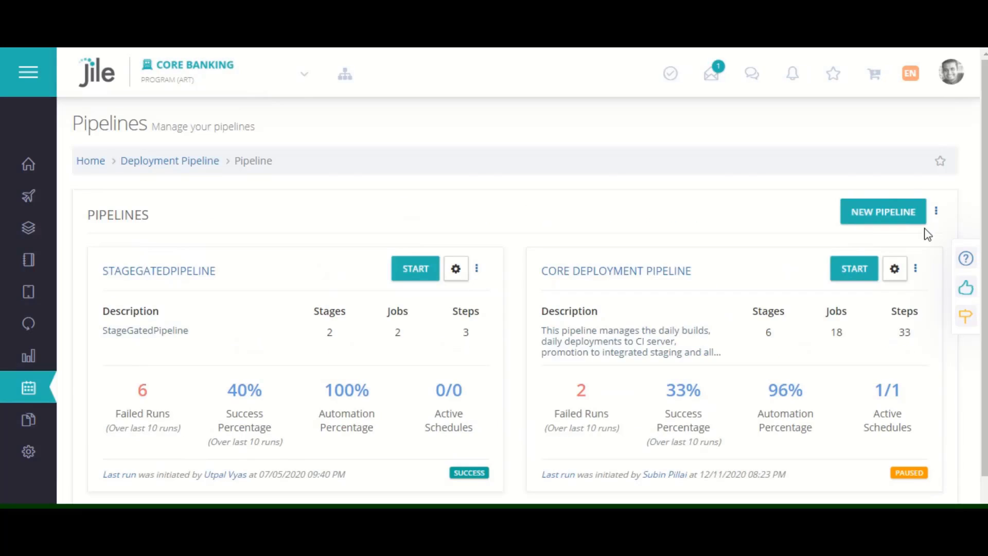
pyautogui.click(917, 270)
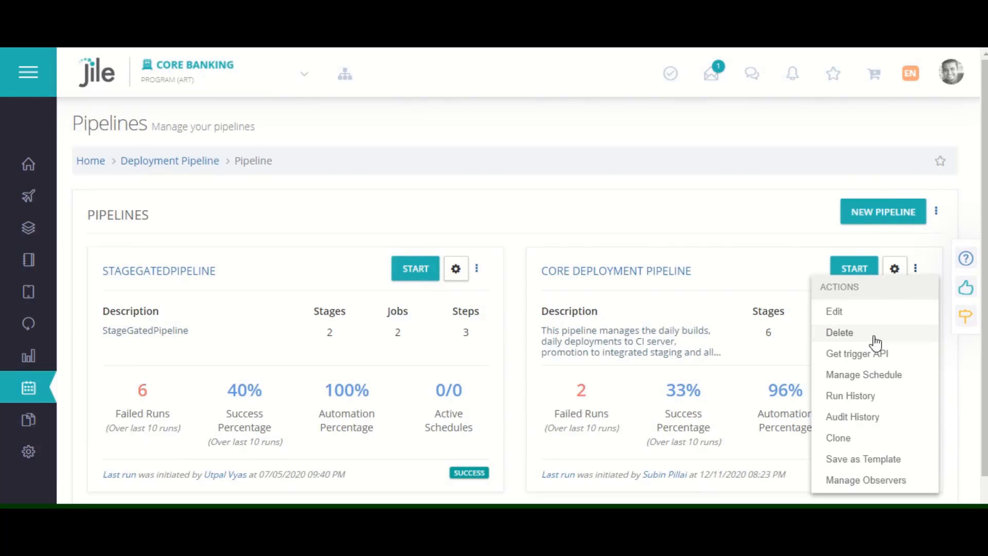
pyautogui.click(859, 397)
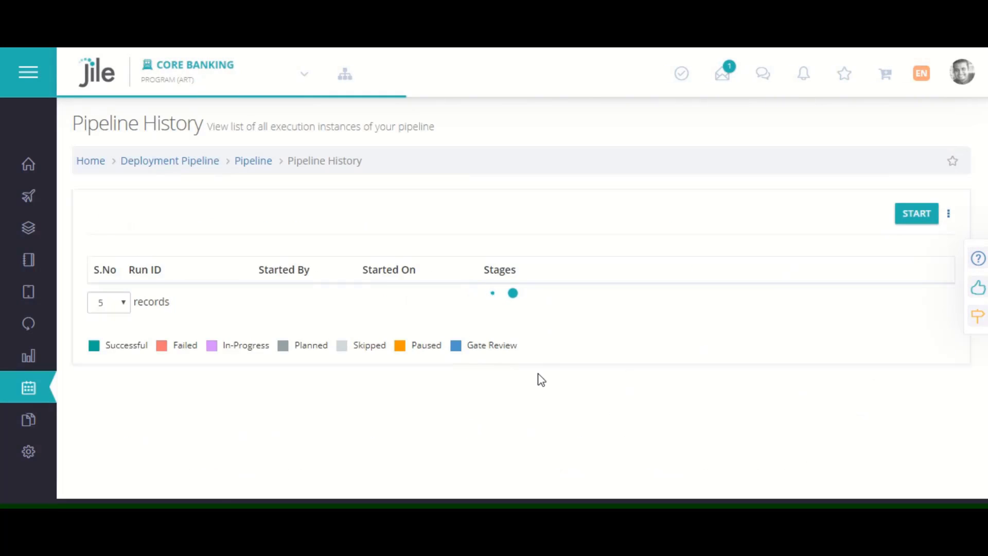
pyautogui.scroll(-3, 538, 372)
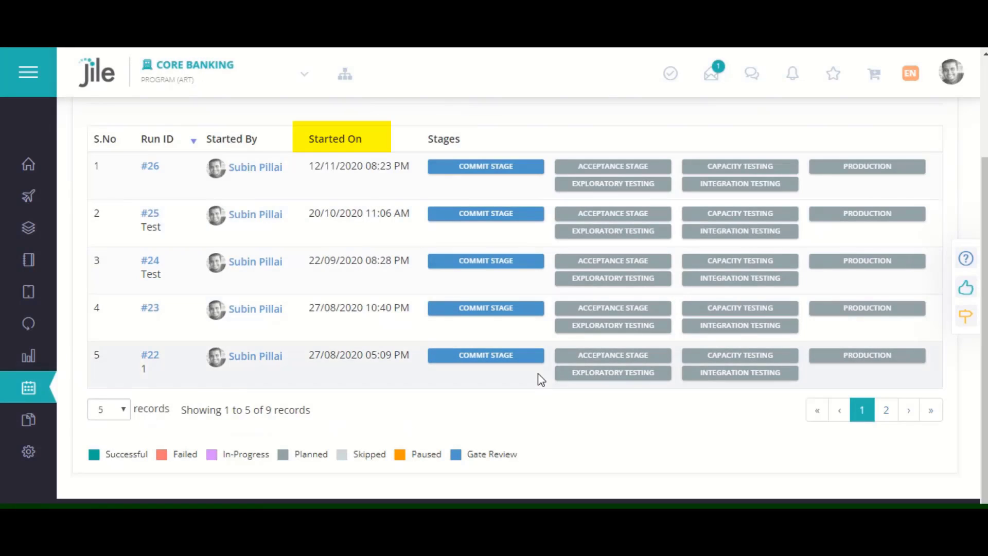
pyautogui.click(124, 409)
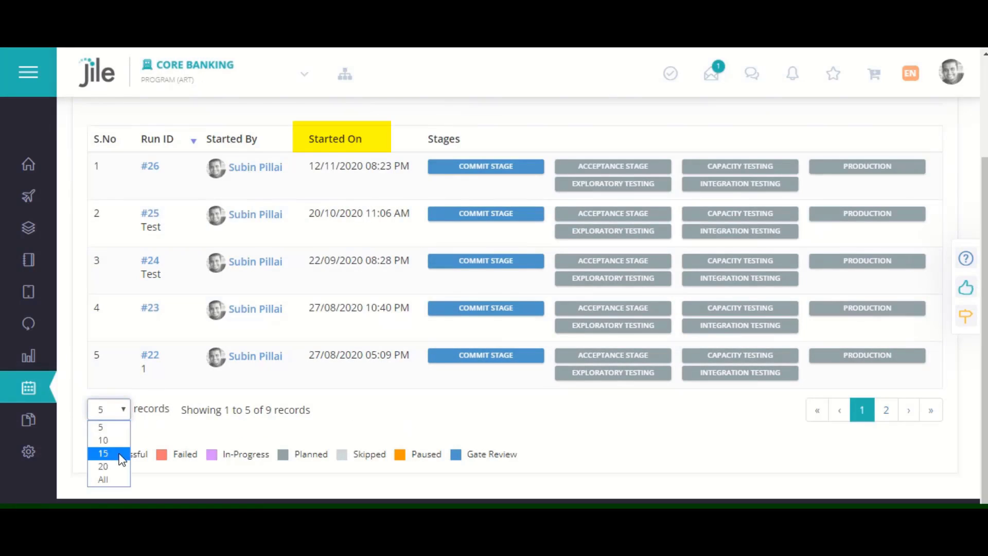
pyautogui.click(103, 453)
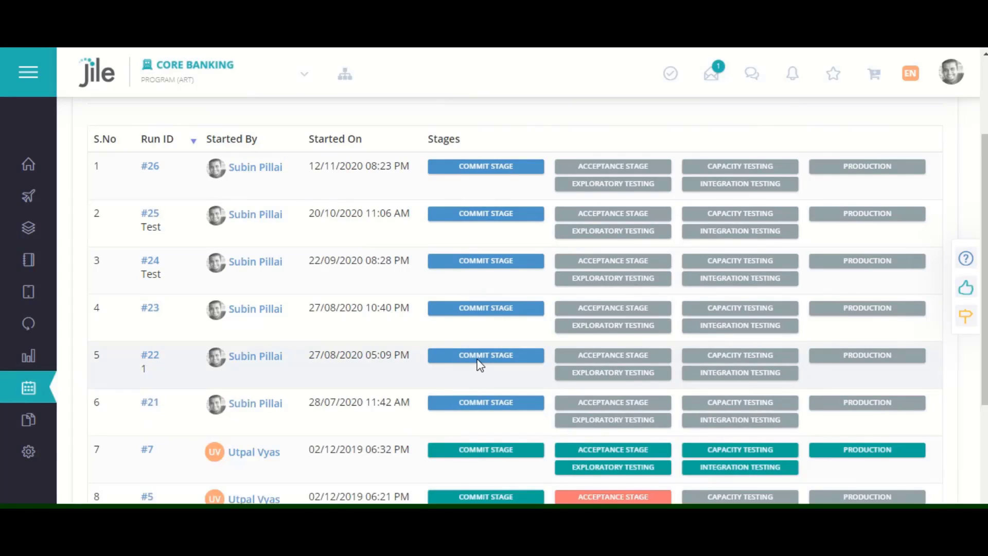
pyautogui.scroll(-3, 479, 366)
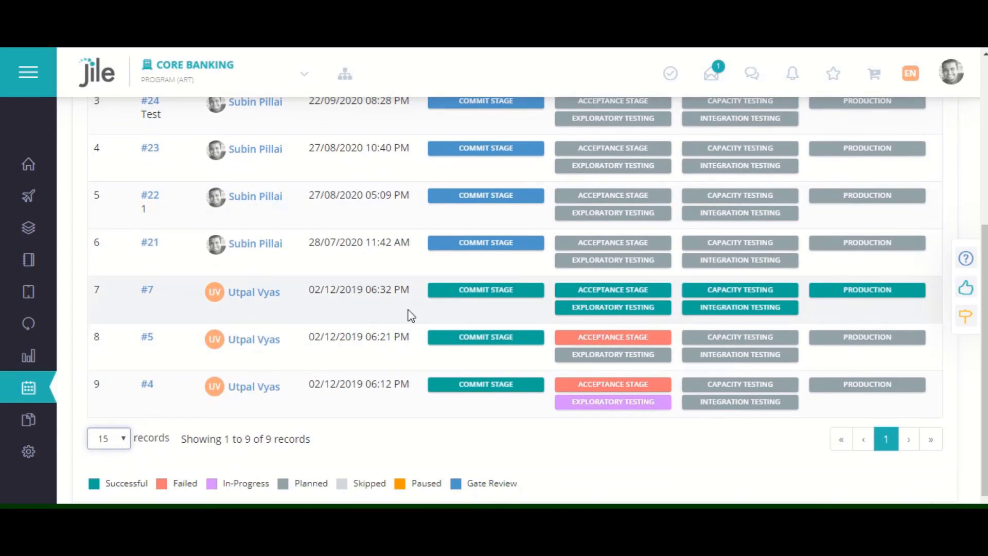
# Step: Open pipeline run #7, review its stages, and examine the duration, jobs and steps of its Acceptance Stage
pyautogui.click(149, 291)
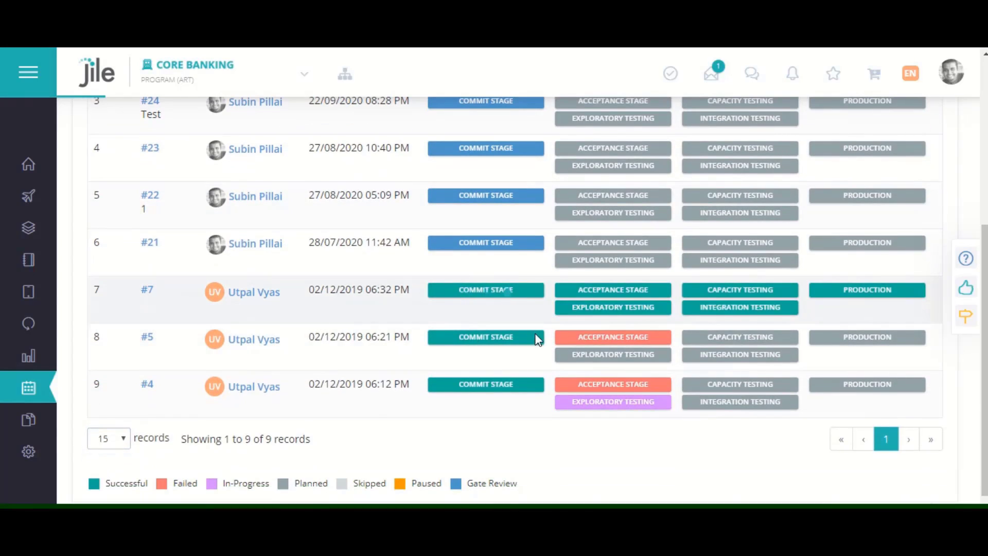
pyautogui.scroll(3, 535, 339)
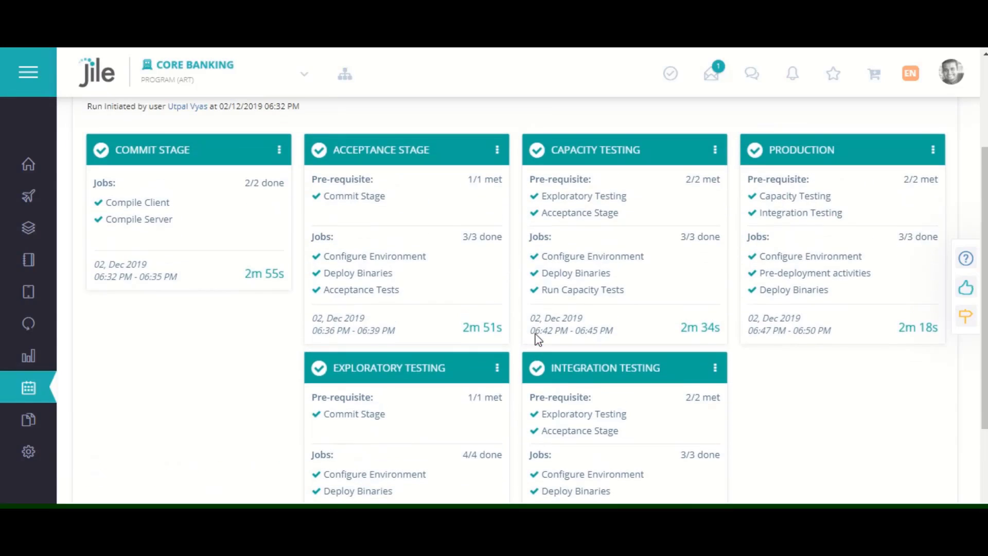
pyautogui.scroll(1, 538, 339)
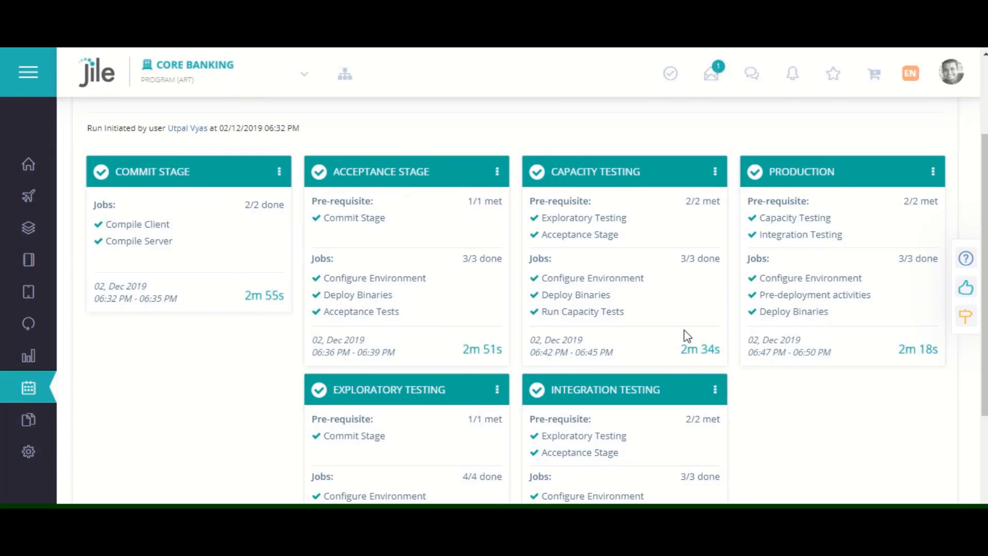
pyautogui.click(405, 174)
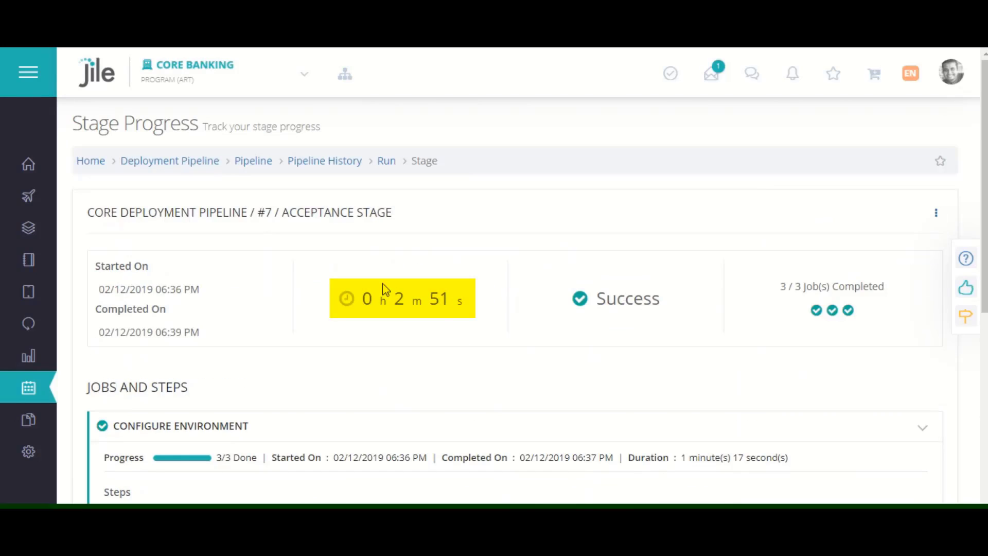
pyautogui.scroll(-2, 459, 327)
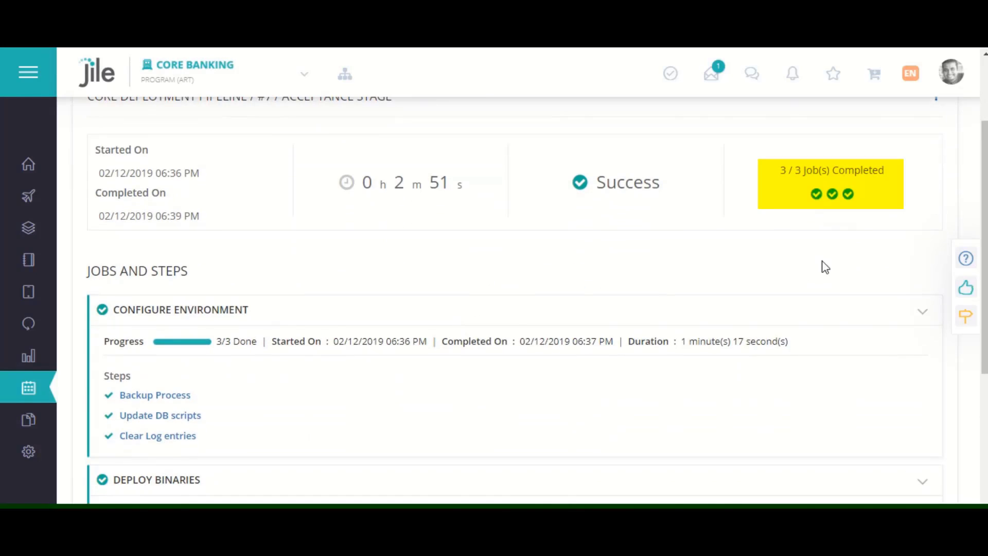
pyautogui.scroll(-2, 575, 278)
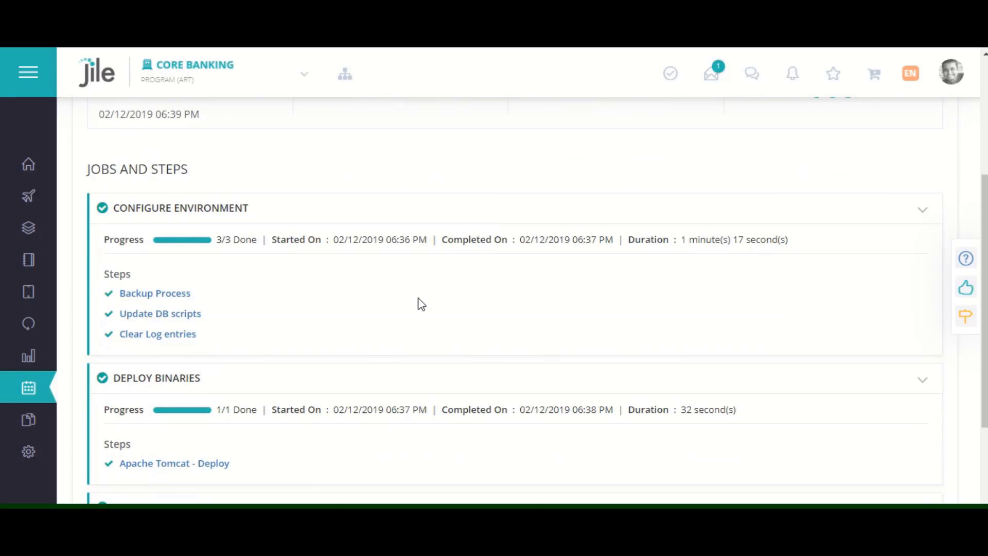
pyautogui.scroll(-2, 421, 305)
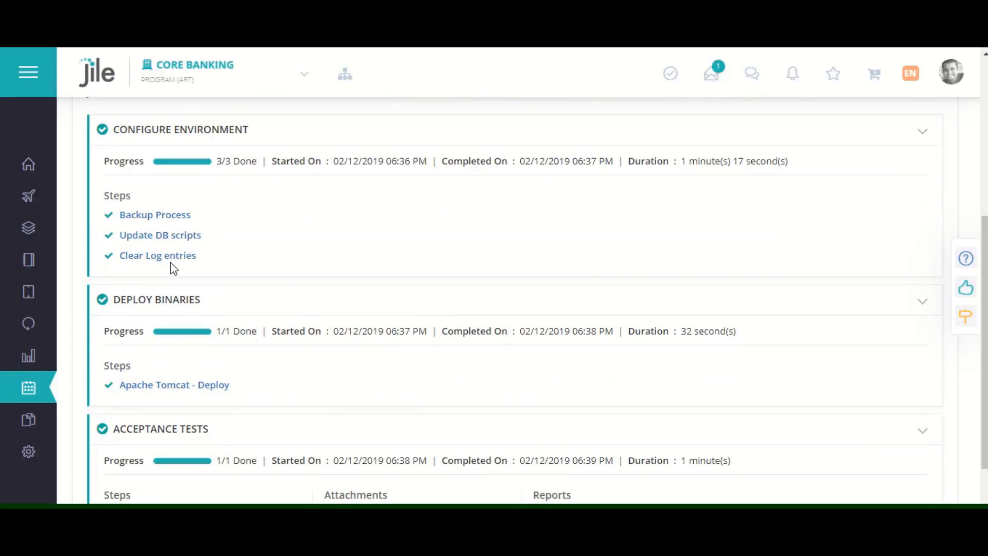
# Step: Inspect the console output and reports of the Update DB scripts step in the Configure Environment job
pyautogui.click(170, 236)
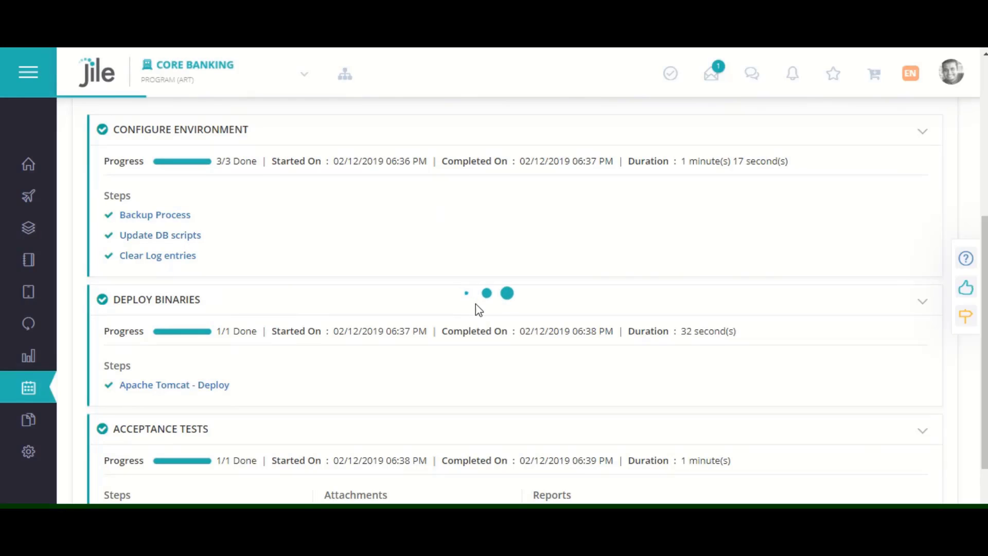
pyautogui.scroll(2, 475, 309)
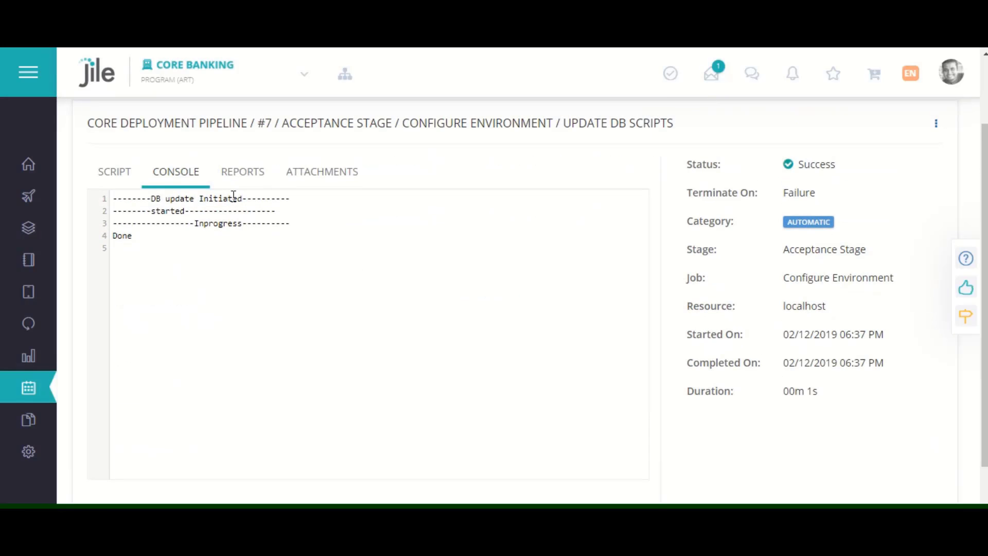
pyautogui.click(114, 170)
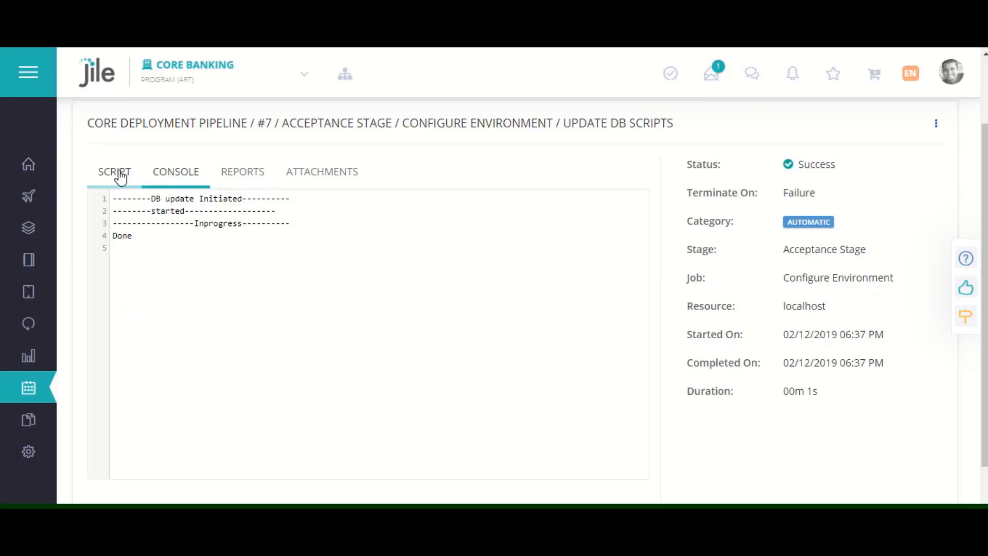
pyautogui.click(177, 174)
pyautogui.click(242, 178)
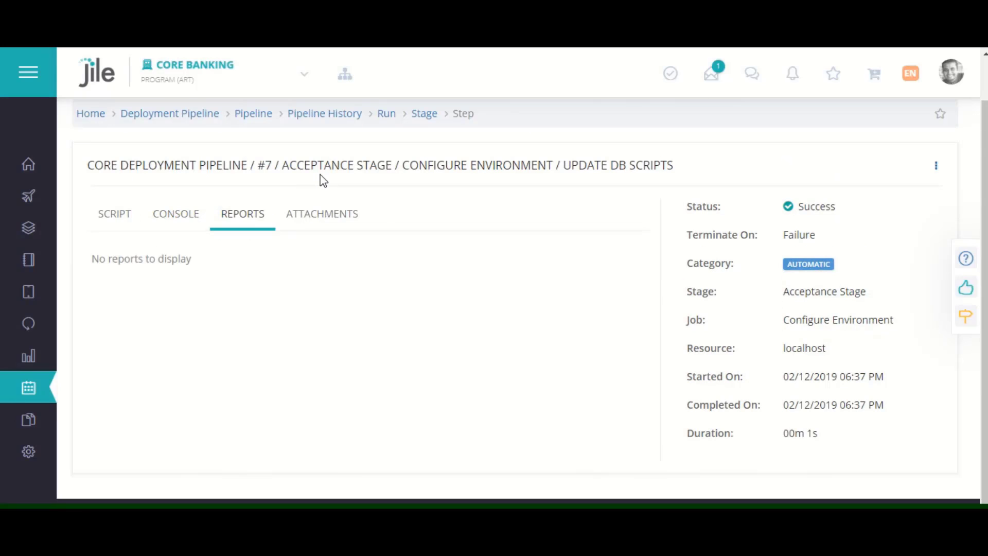
pyautogui.scroll(1, 322, 179)
# Step: Return to the Acceptance Stage progress and review the CUCUMBER_OUTPUT report of the Acceptance Tests job, including its input parameters
pyautogui.click(426, 161)
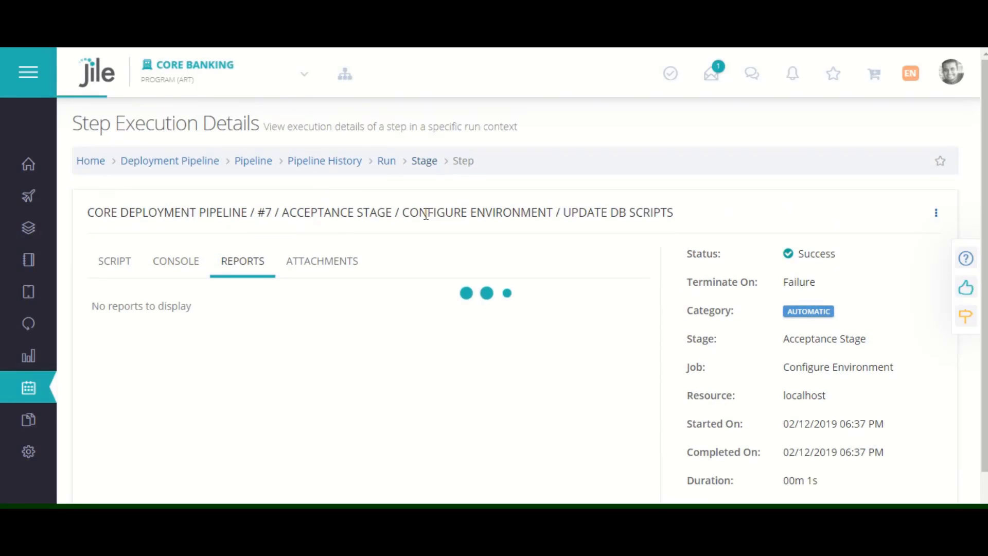
pyautogui.scroll(-5, 473, 349)
pyautogui.scroll(-2, 474, 349)
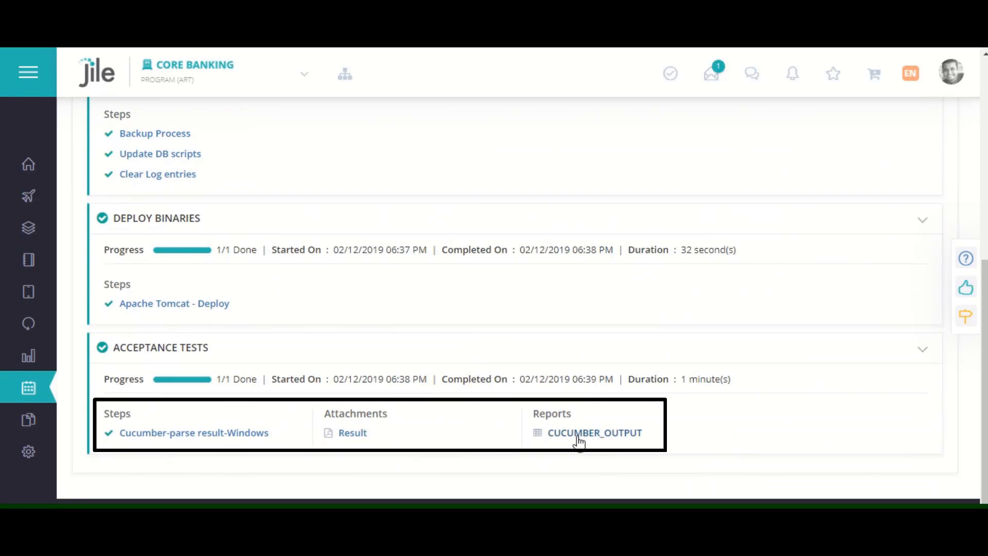
pyautogui.click(579, 437)
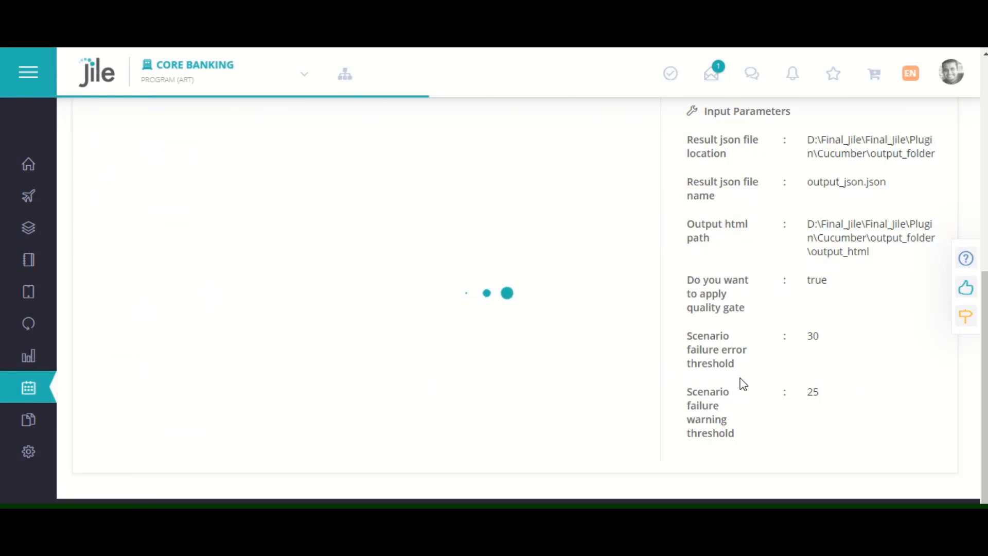
pyautogui.scroll(5, 461, 315)
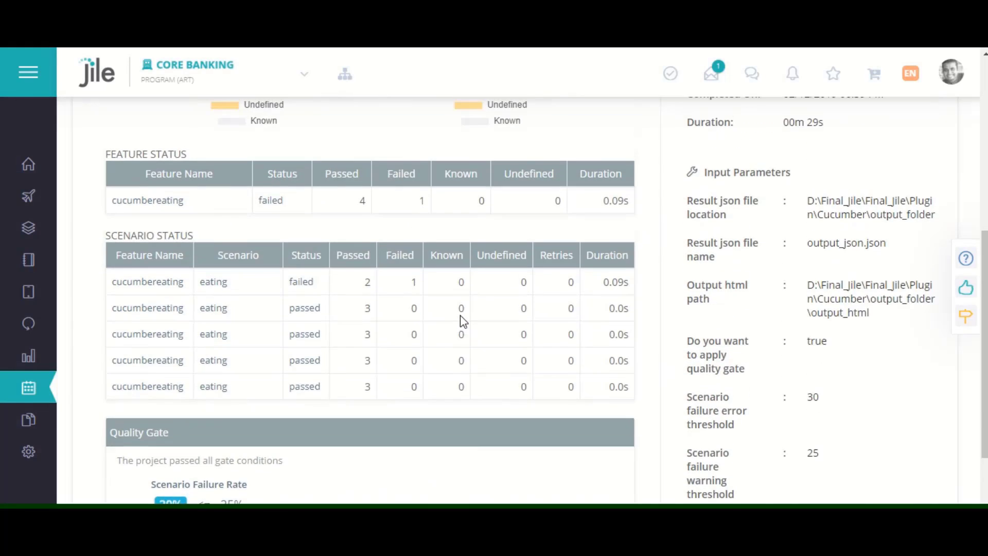
pyautogui.scroll(3, 460, 315)
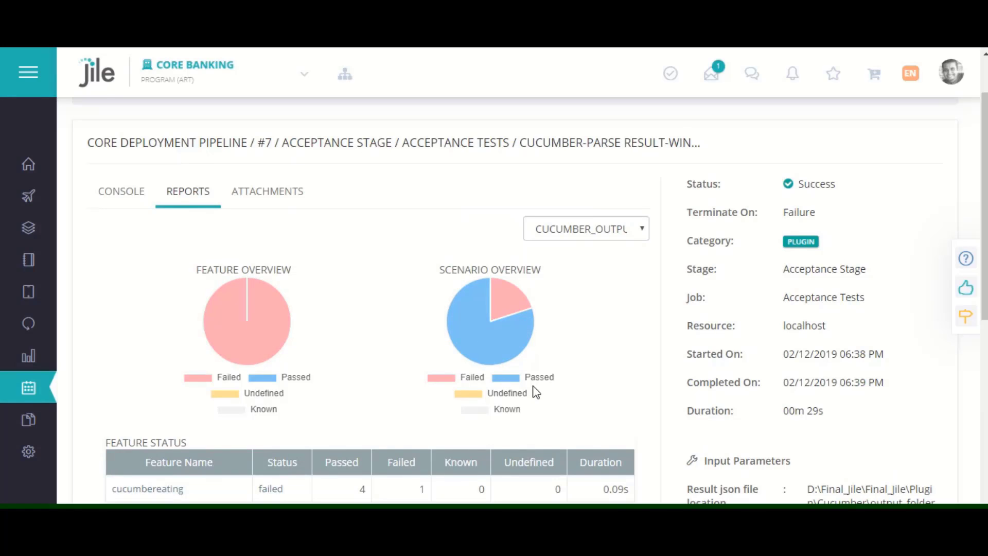
pyautogui.scroll(-3, 869, 406)
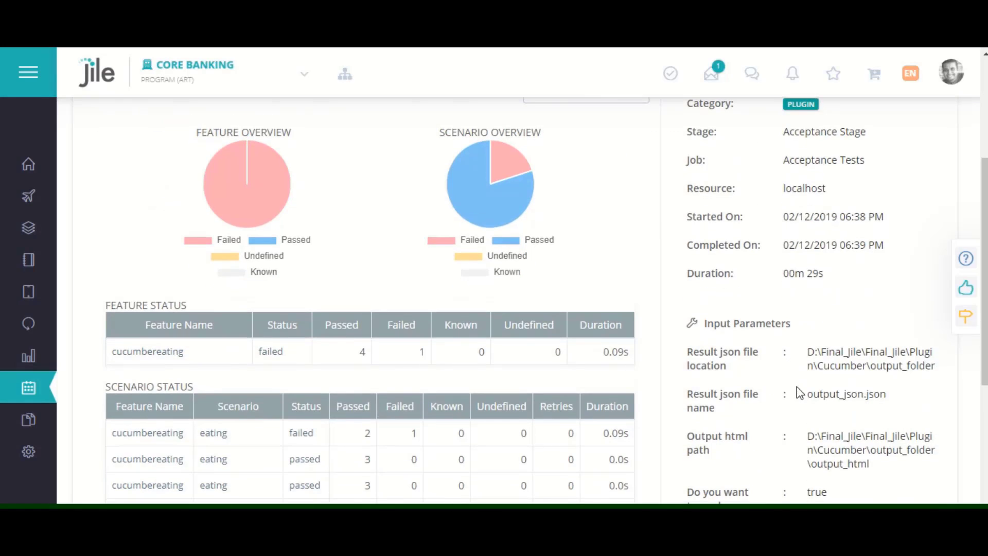
pyautogui.scroll(-2, 819, 492)
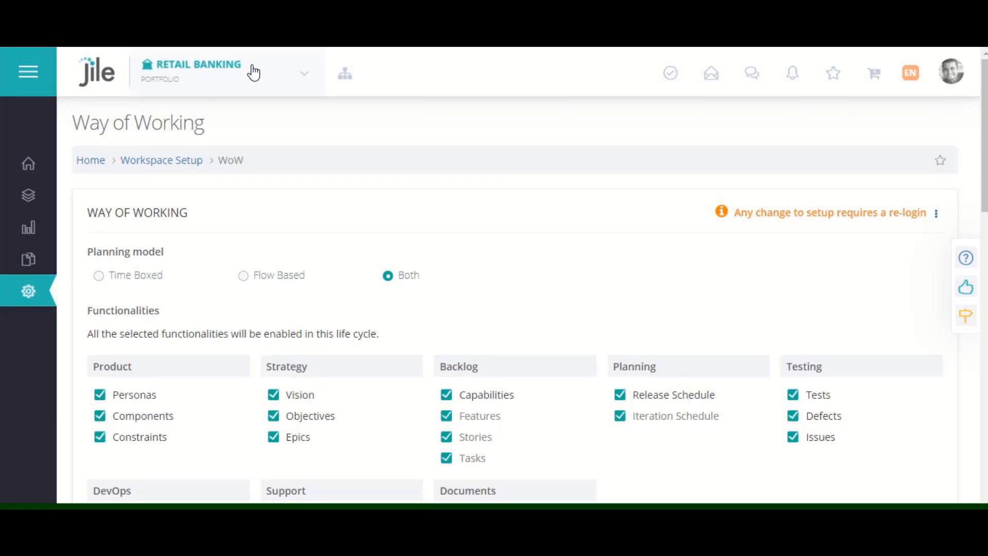
# Step: View the work areas under the RETAIL BANKING portfolio and the teams of the CORE BANKING program
pyautogui.click(225, 88)
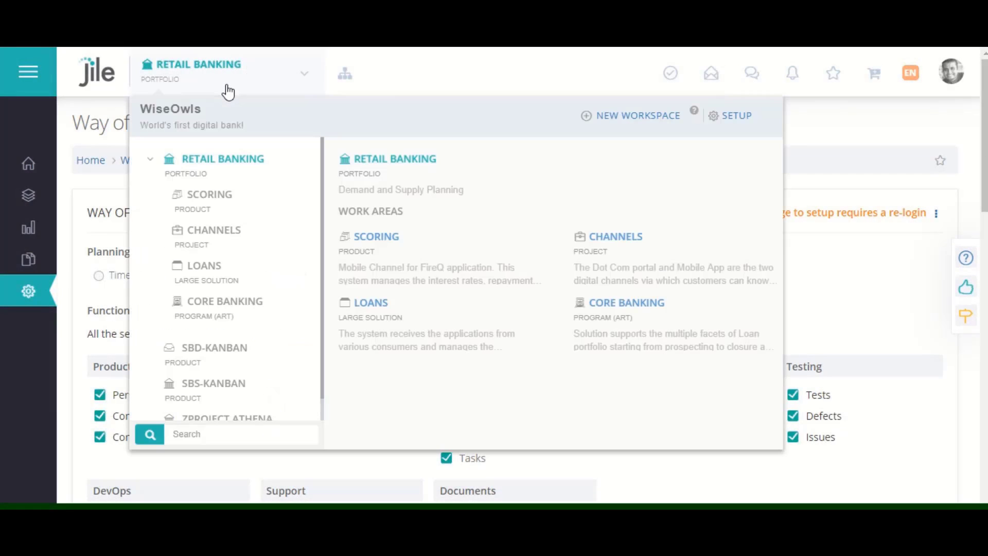
pyautogui.click(202, 307)
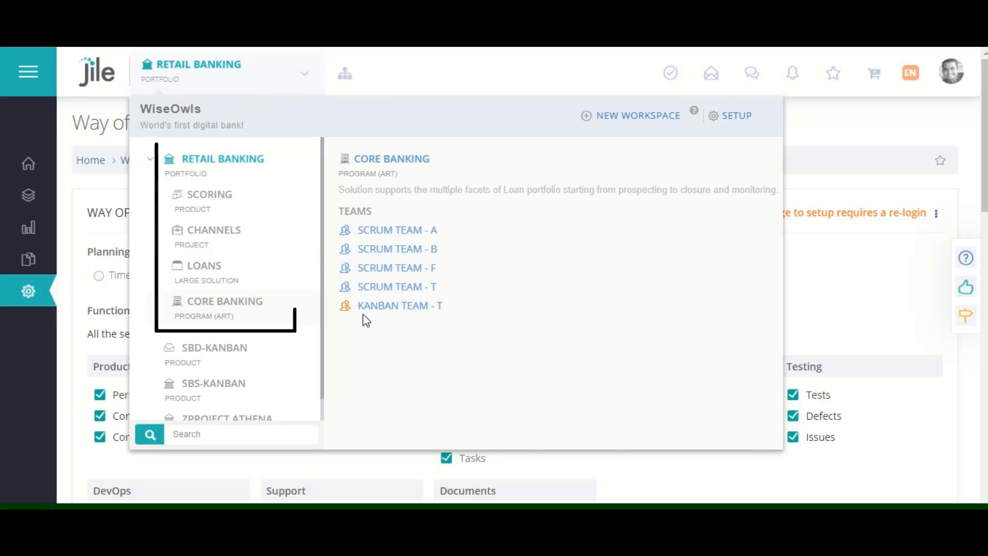
pyautogui.click(827, 139)
# Step: Review the portfolio's Way of Working setup, covering enabled functionalities, work area types, plannable entities and terminologies
pyautogui.scroll(-3, 509, 360)
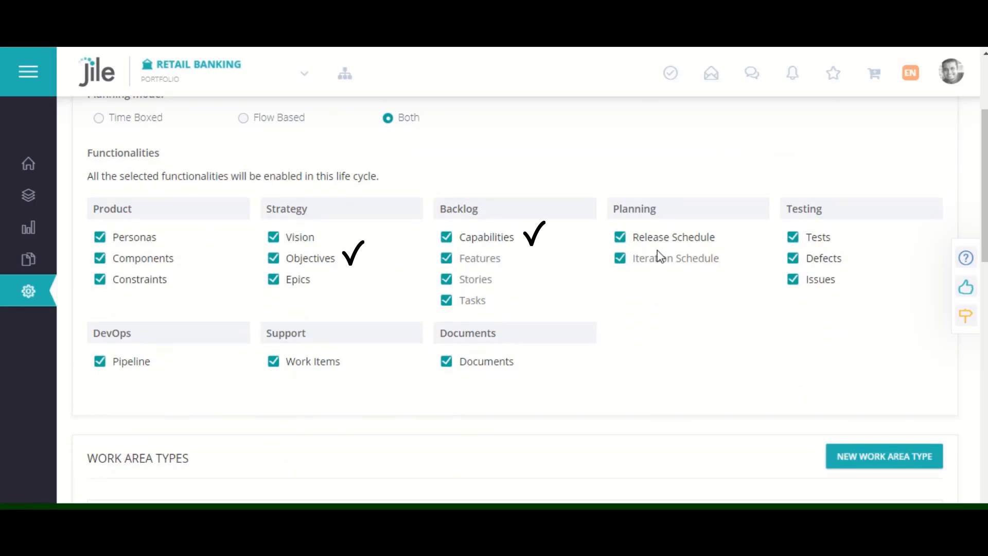
pyautogui.scroll(-6, 659, 287)
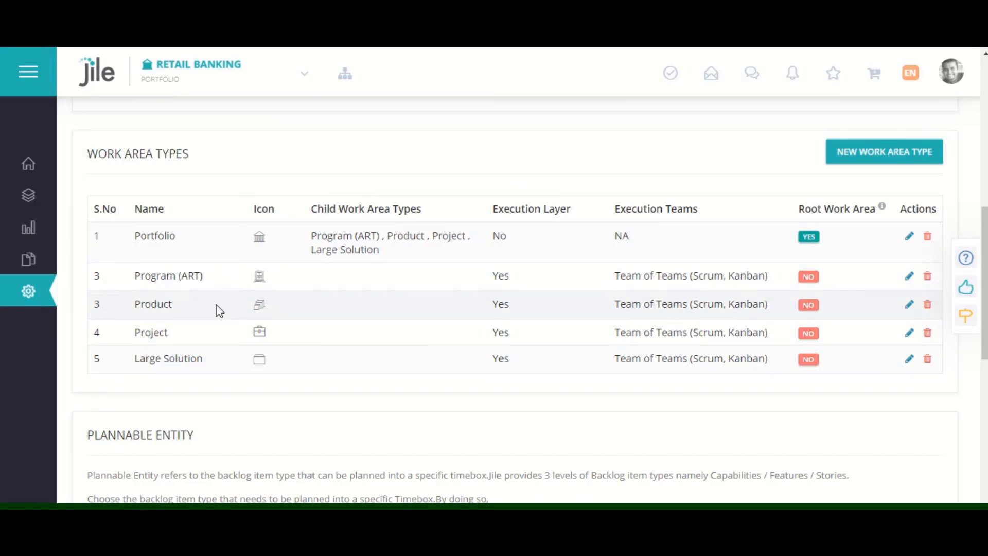
pyautogui.scroll(-4, 220, 310)
pyautogui.scroll(-1, 218, 305)
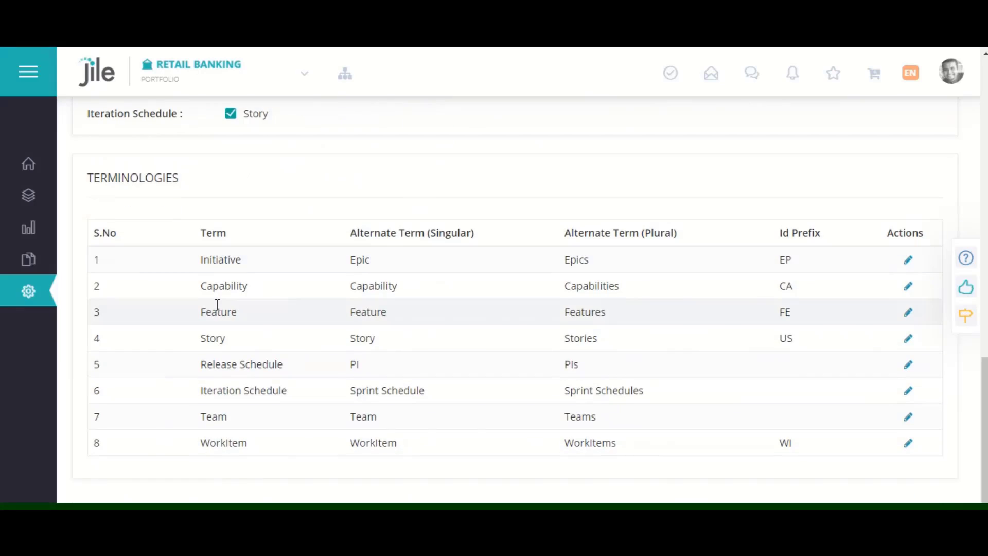
# Step: Open the RETAIL BANKING portfolio's Vision page and review the business model canvas cards
pyautogui.scroll(12, 217, 305)
pyautogui.moveTo(35, 222)
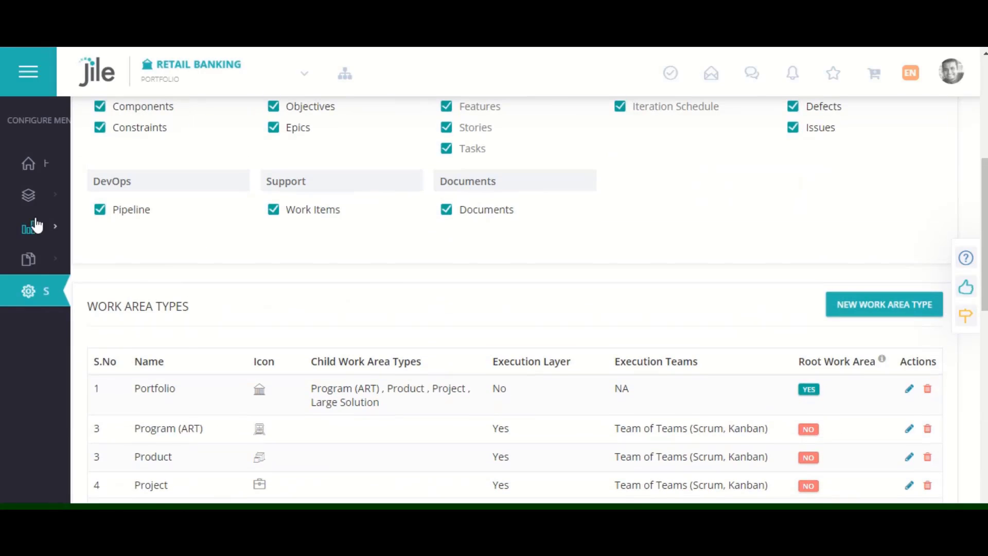
pyautogui.click(40, 200)
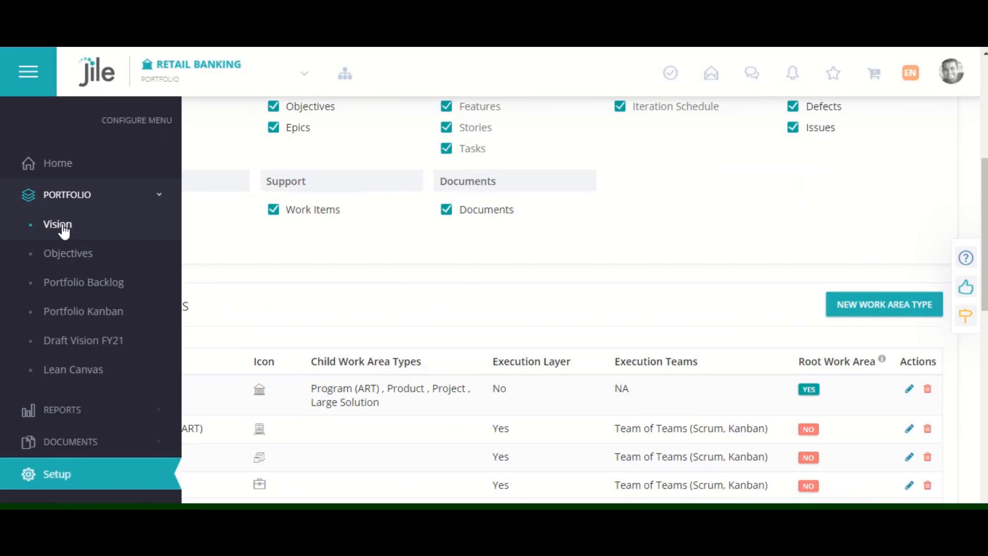
pyautogui.click(61, 225)
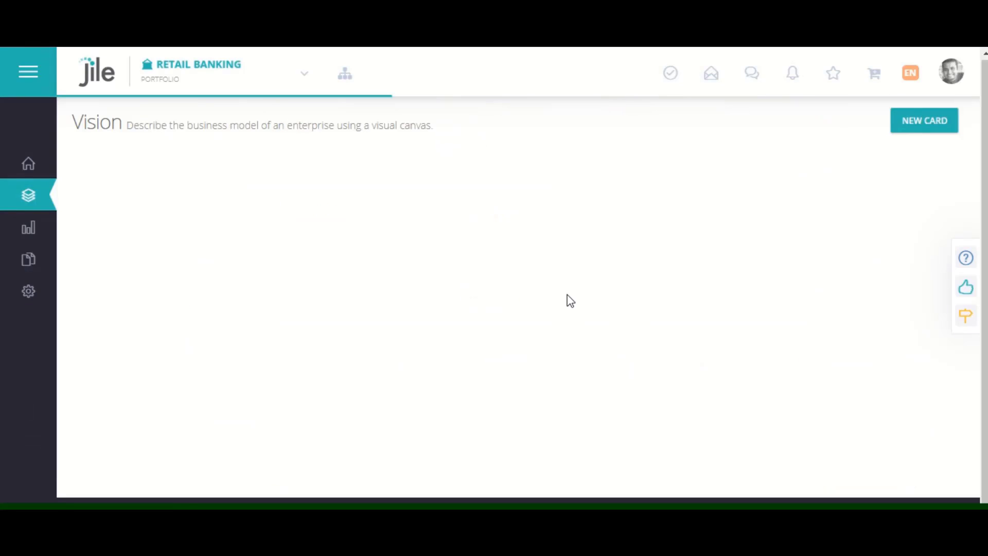
pyautogui.scroll(1, 567, 294)
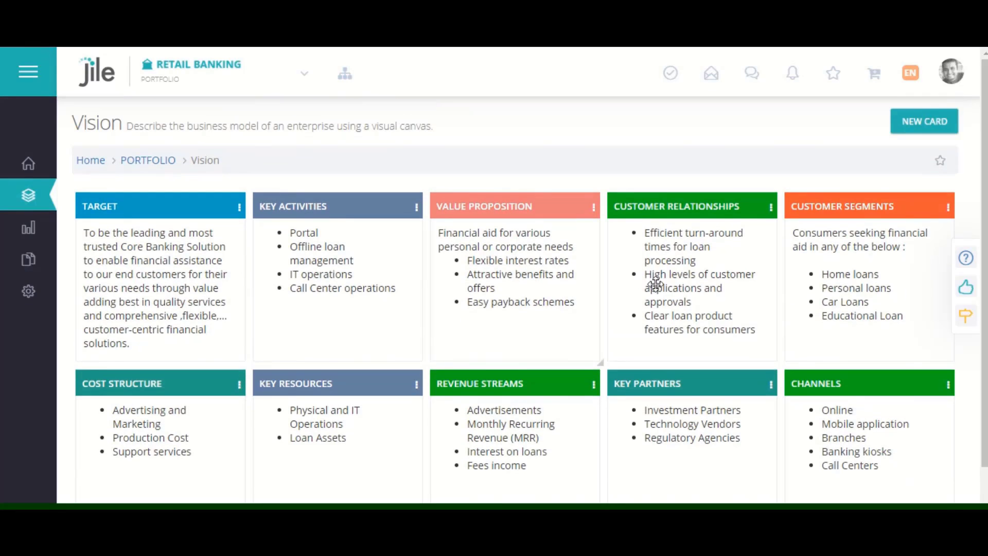
pyautogui.moveTo(41, 198)
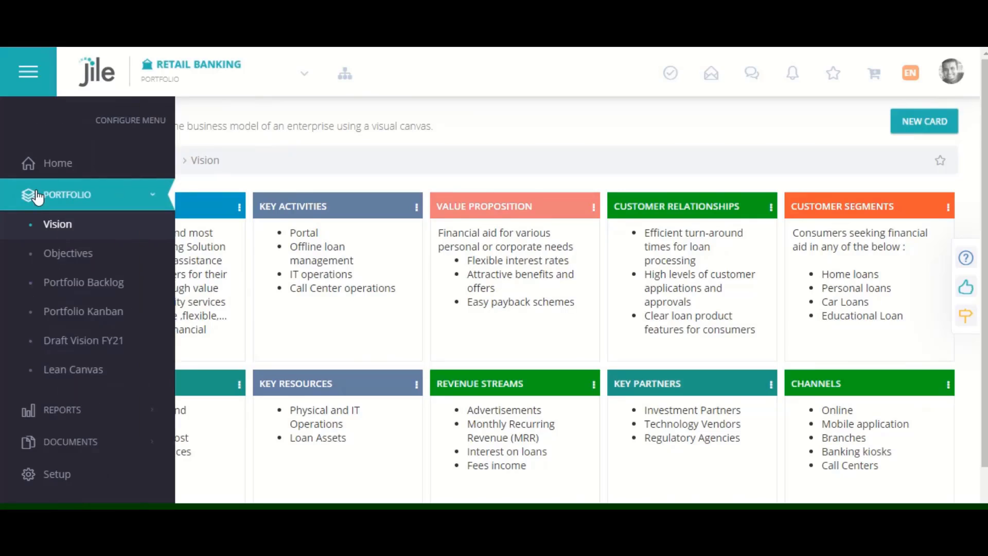
# Step: Open the portfolio's Objectives, then review the key results and linked epics of OB2 - Digitization of entire customer journey
pyautogui.click(81, 260)
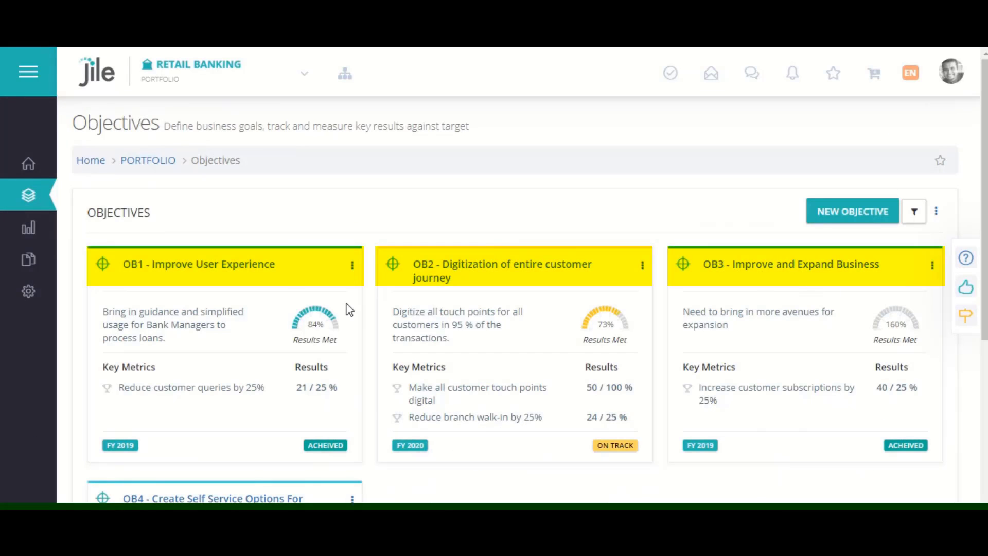
pyautogui.click(495, 271)
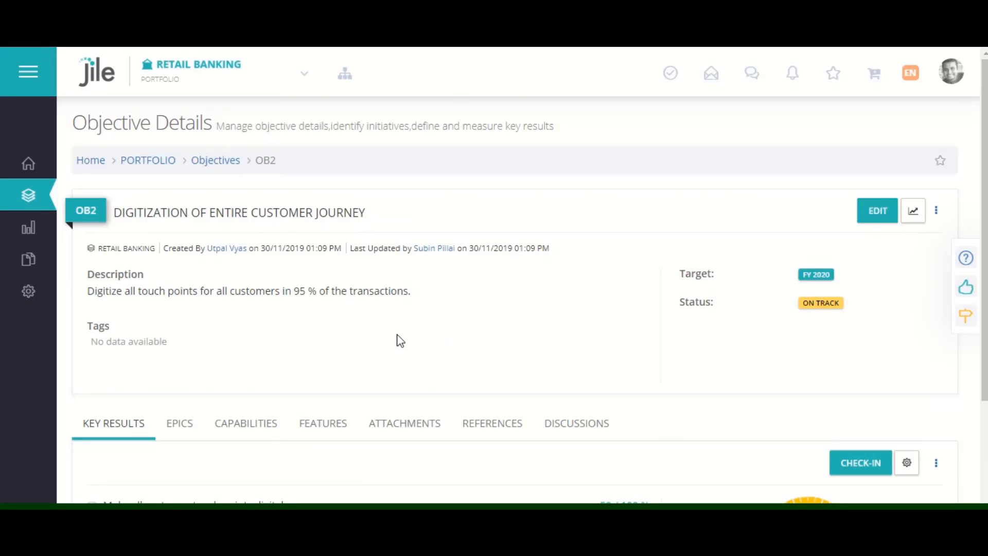
pyautogui.scroll(-3, 399, 340)
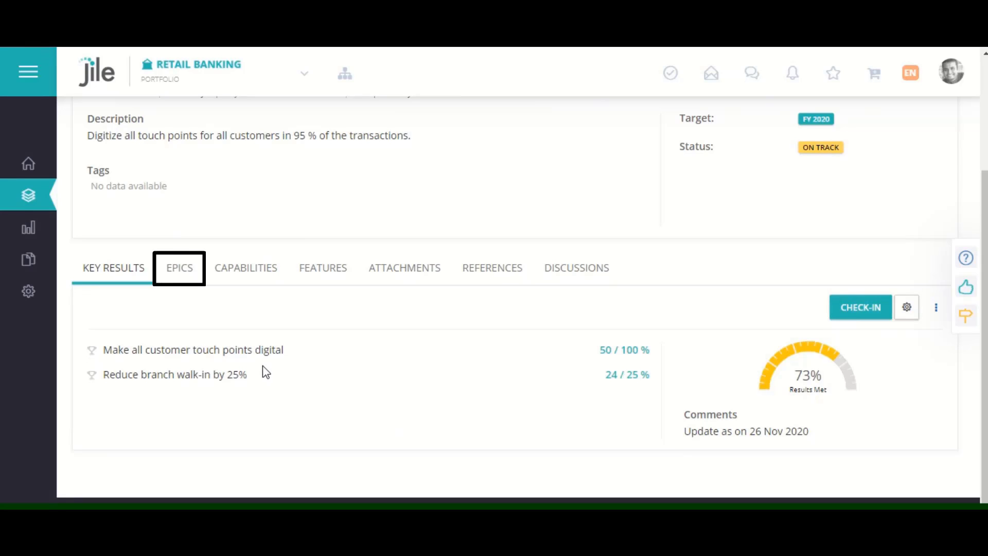
pyautogui.click(187, 275)
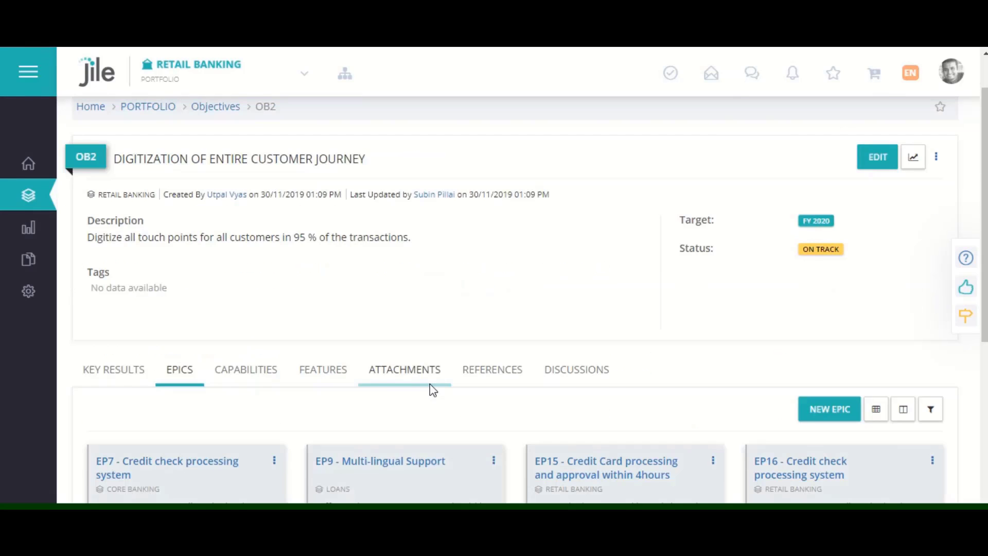
pyautogui.scroll(-4, 431, 384)
pyautogui.scroll(-1, 430, 384)
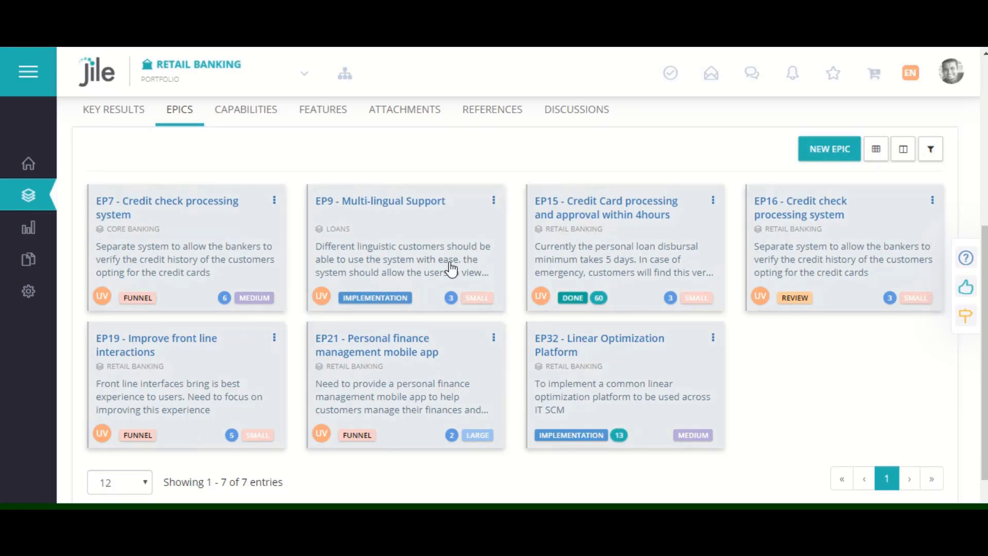
pyautogui.scroll(2, 452, 269)
# Step: Check in OB2's key results with 25 for "Reduce branch walk-in by 25%" and submit the update
pyautogui.click(107, 198)
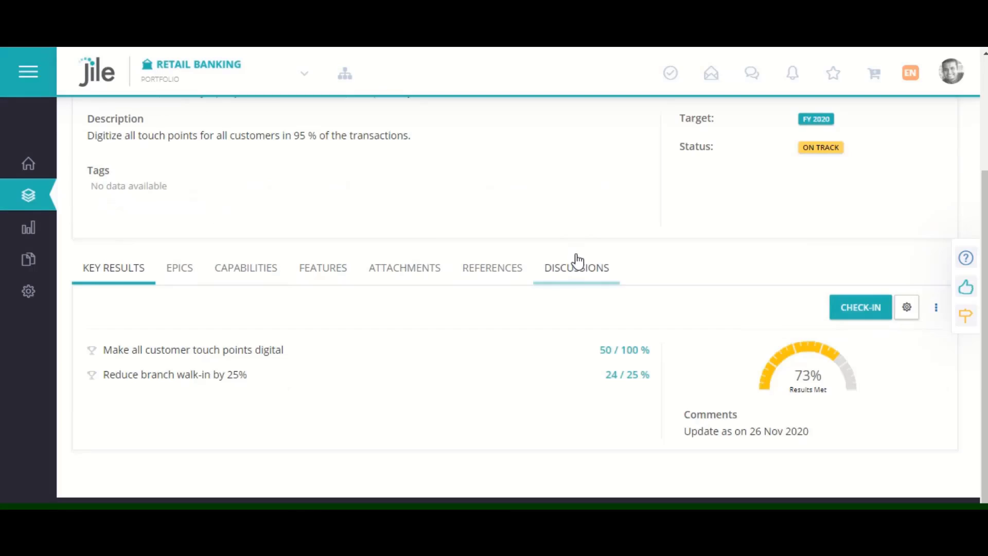
pyautogui.click(836, 324)
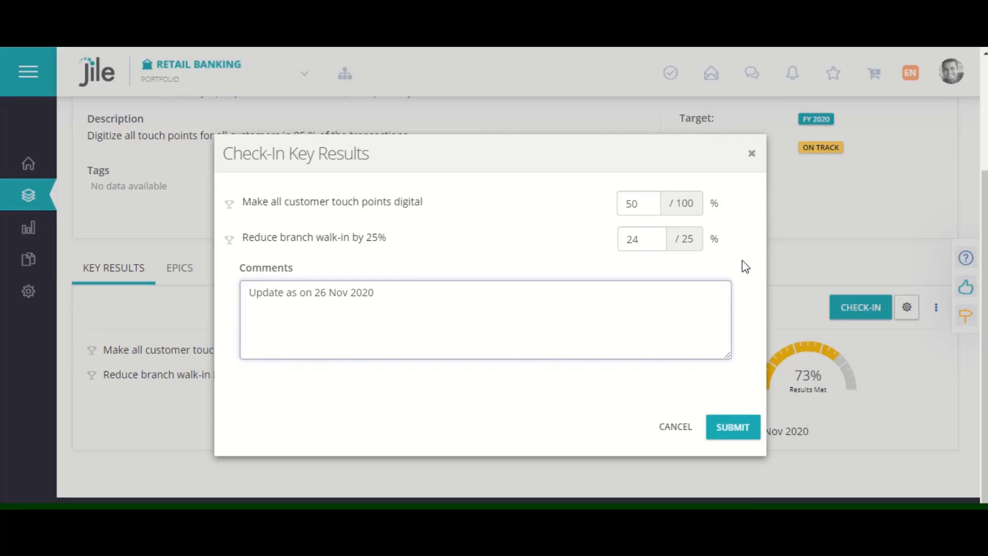
pyautogui.click(652, 241)
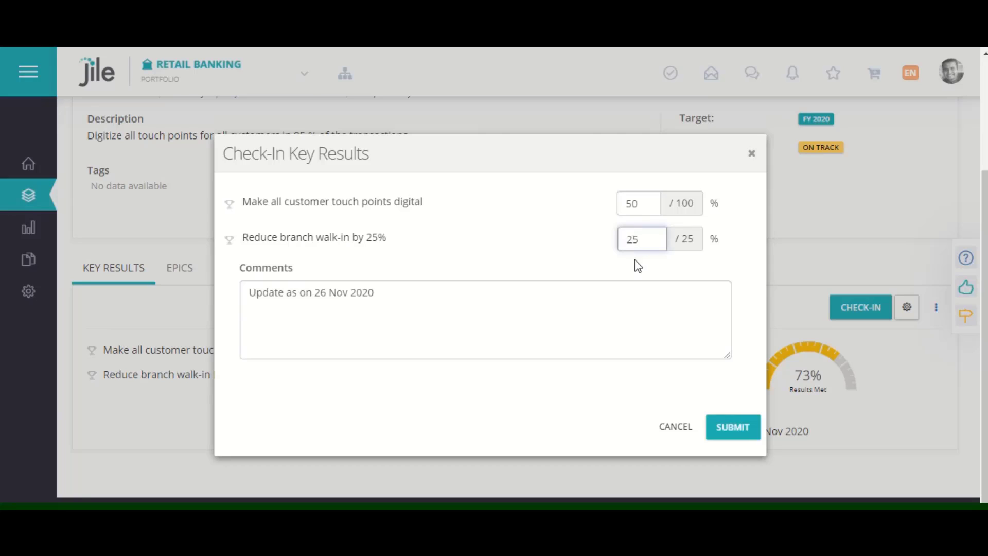
pyautogui.click(747, 428)
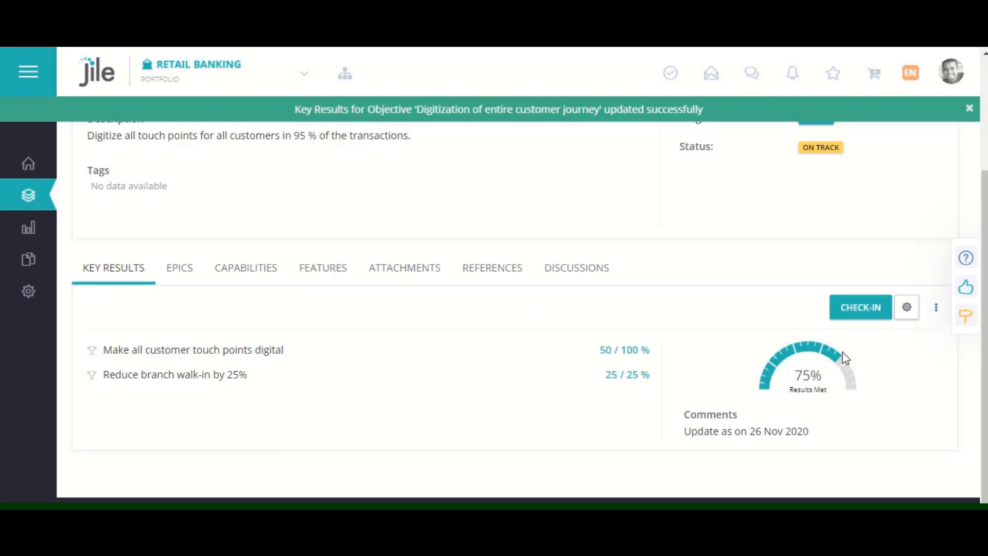
# Step: Open the progress view of objective OB2 and review its epics with 10 records per page
pyautogui.scroll(1, 615, 304)
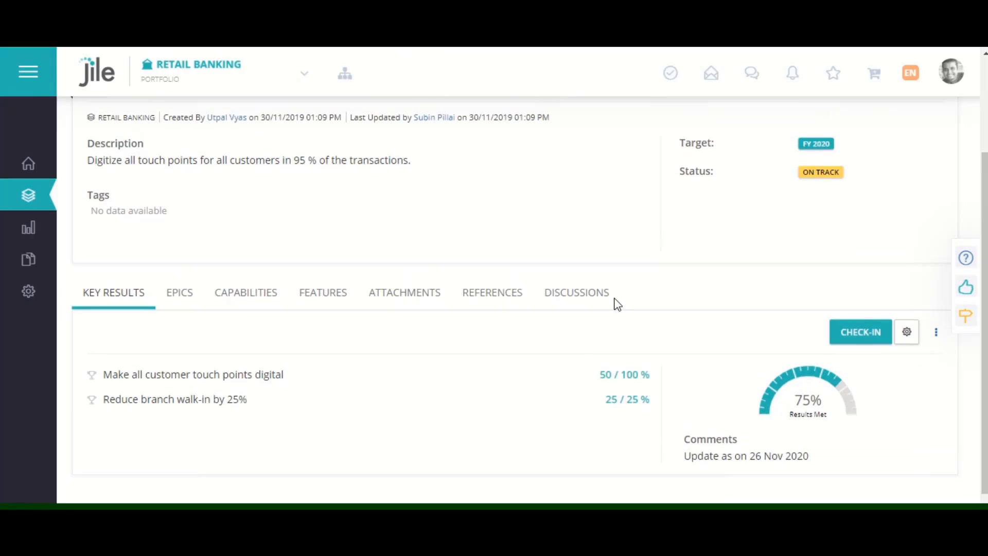
pyautogui.scroll(3, 617, 305)
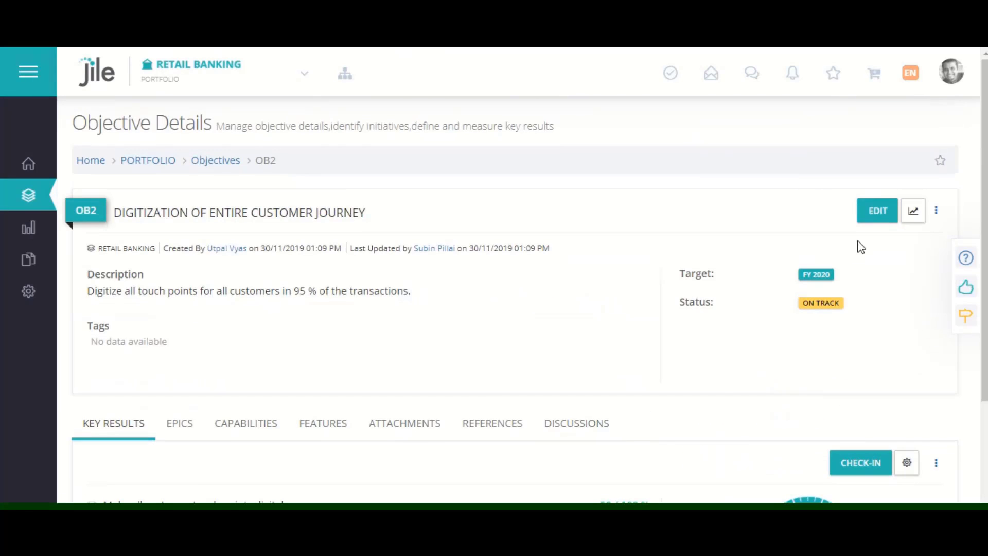
pyautogui.click(915, 212)
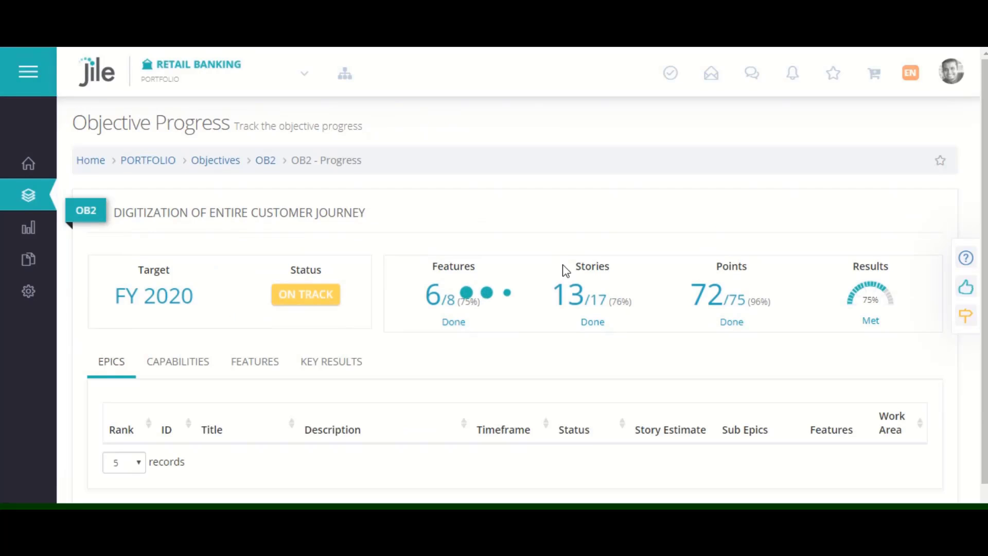
pyautogui.scroll(-3, 566, 270)
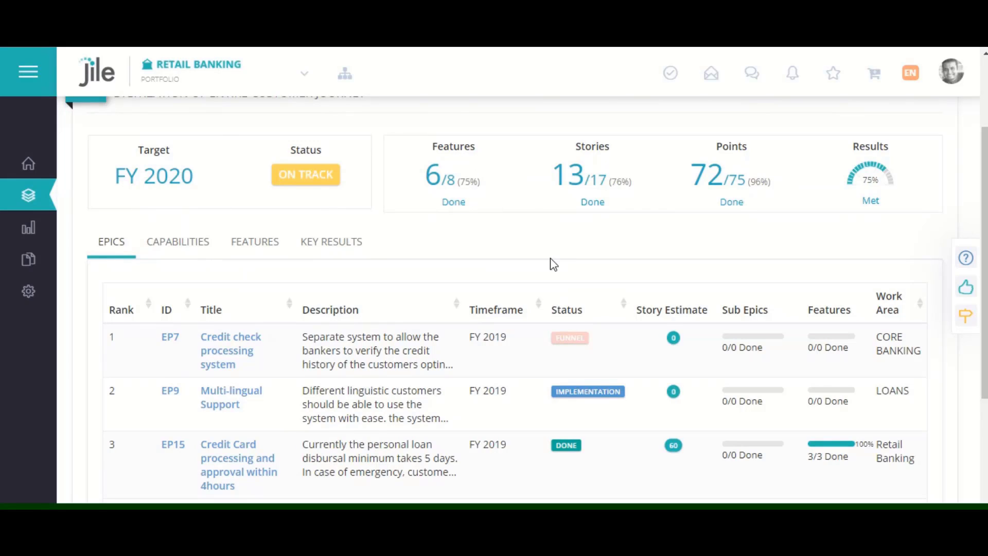
pyautogui.scroll(-4, 554, 264)
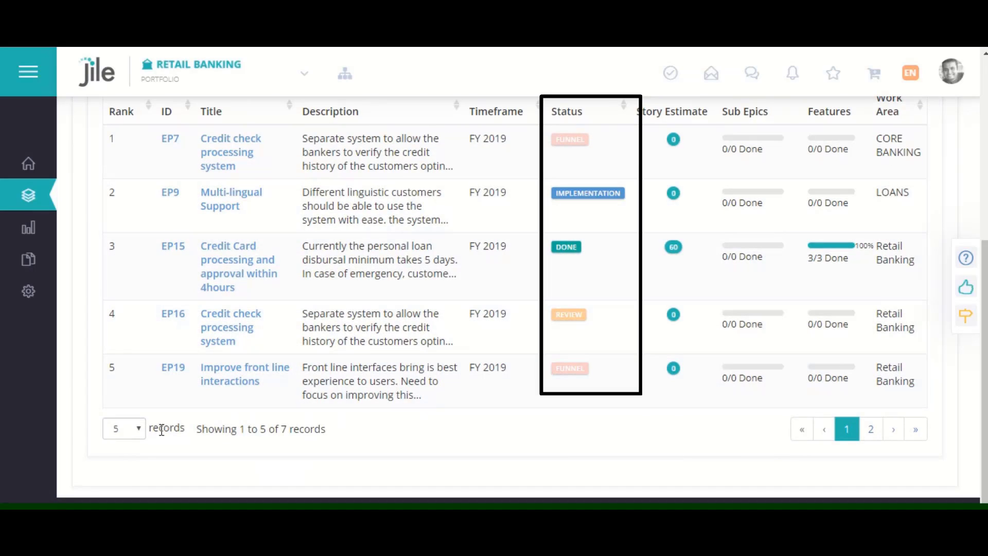
pyautogui.click(126, 433)
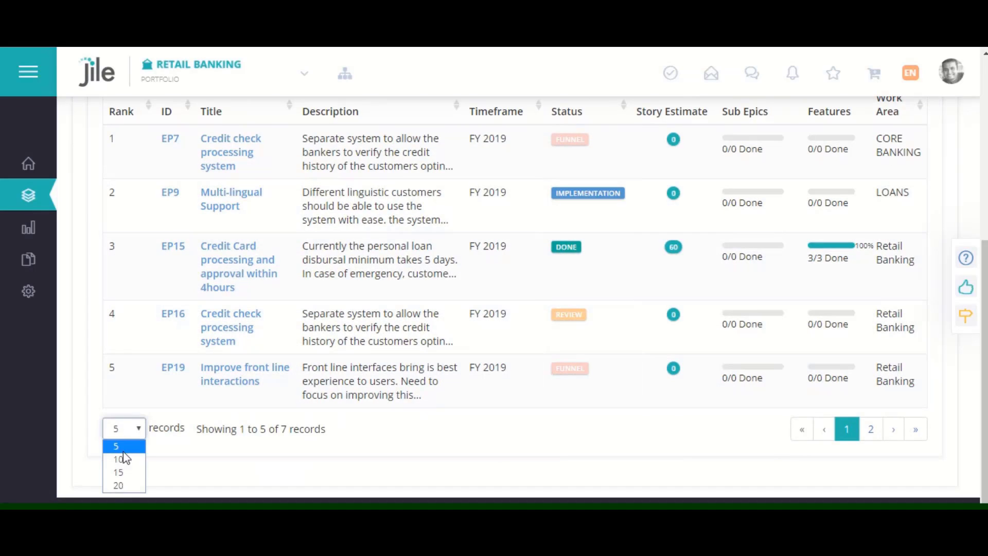
pyautogui.click(121, 460)
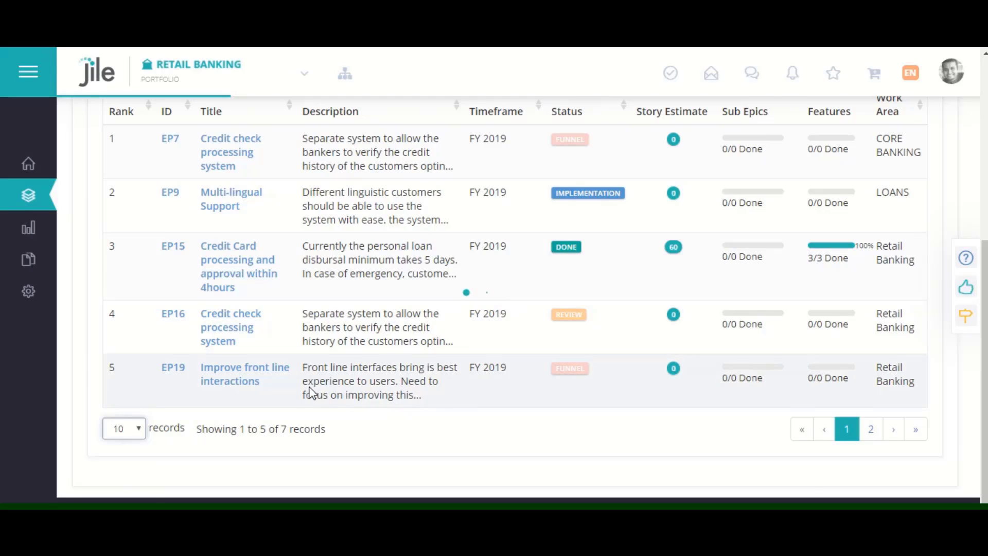
pyautogui.scroll(-2, 287, 432)
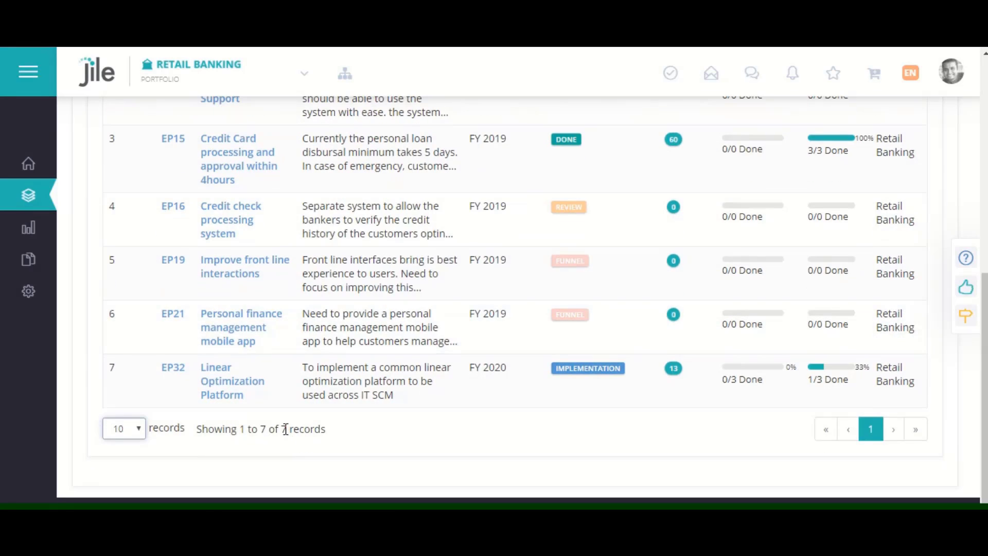
# Step: Open epic EP32 Linear Optimization Platform and review its goals and sub epics
pyautogui.click(212, 392)
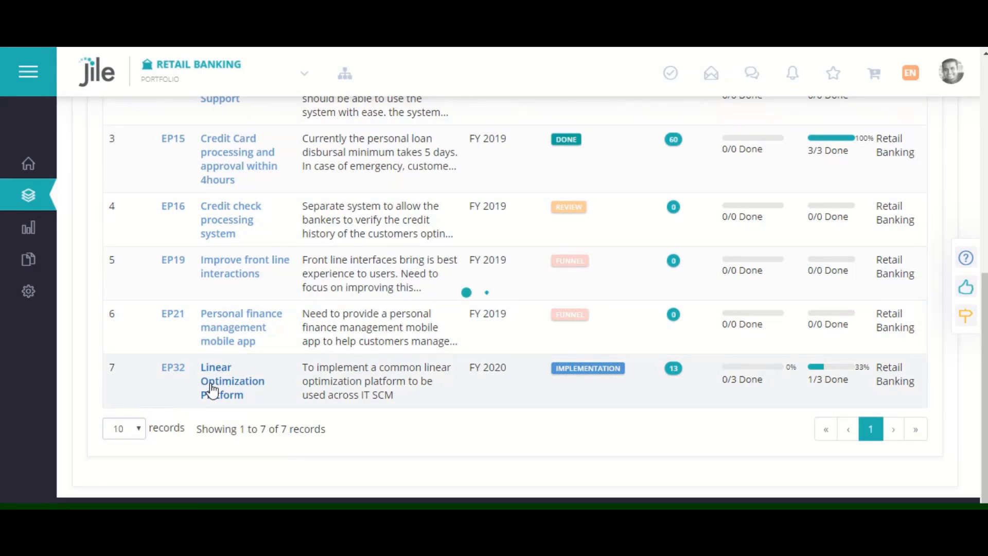
pyautogui.scroll(-3, 342, 351)
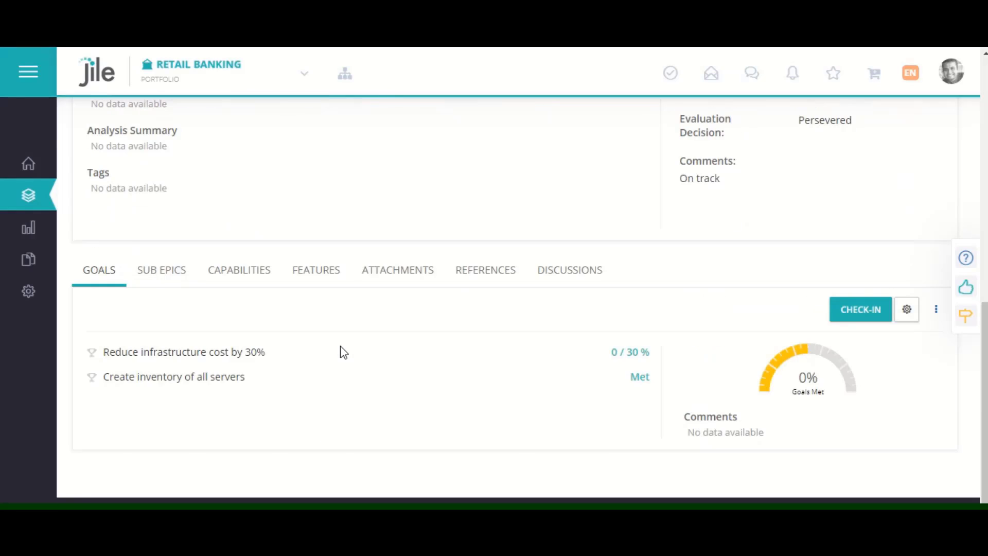
pyautogui.click(155, 287)
pyautogui.scroll(-4, 375, 294)
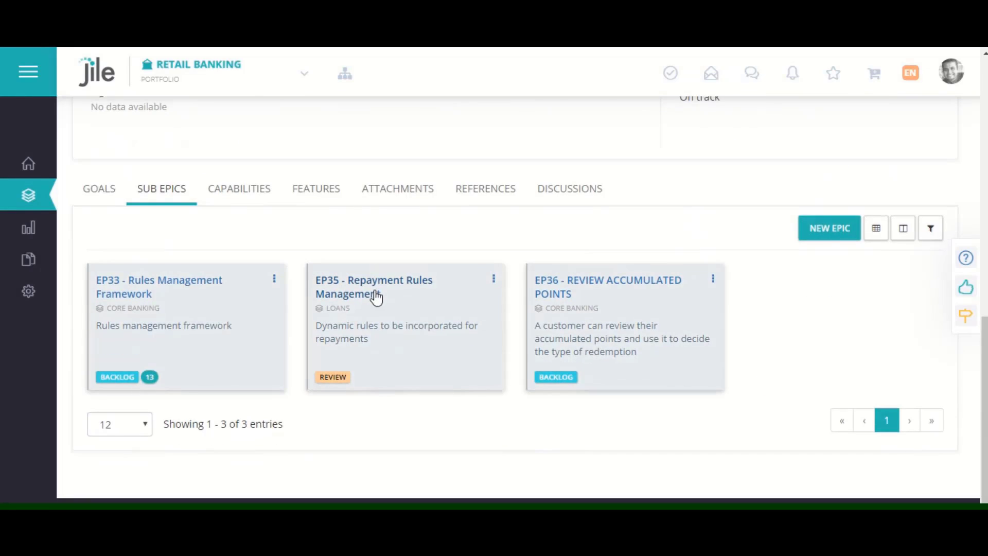
# Step: Drill into sub epic EP33 Rules Management Framework, view its features, and open the stories of feature FE11 Data purge
pyautogui.click(183, 289)
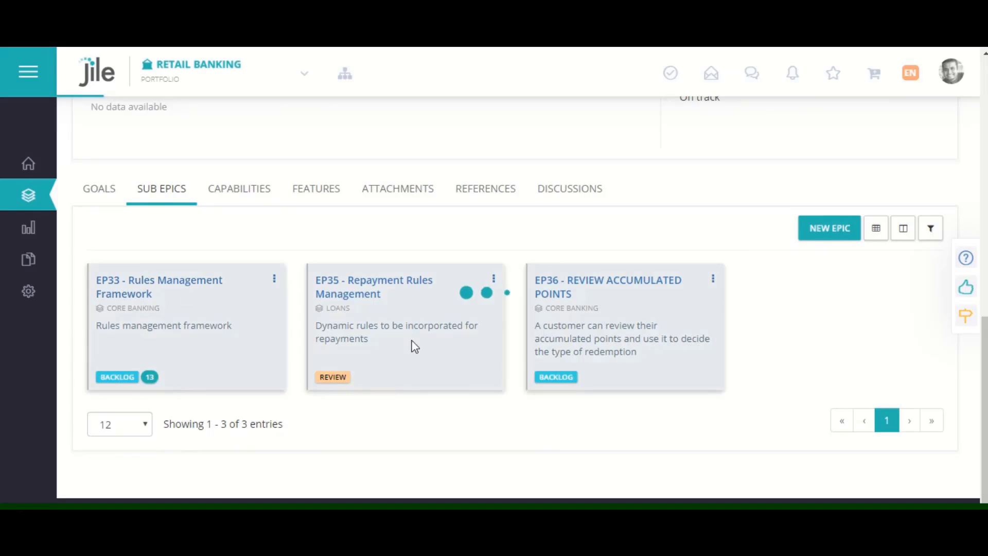
pyautogui.scroll(-2, 298, 280)
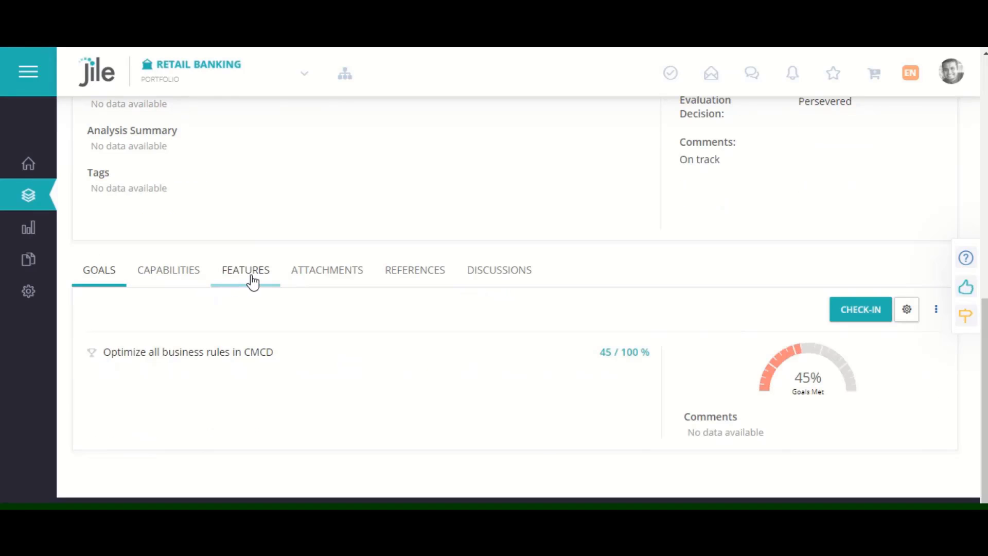
pyautogui.scroll(-4, 369, 379)
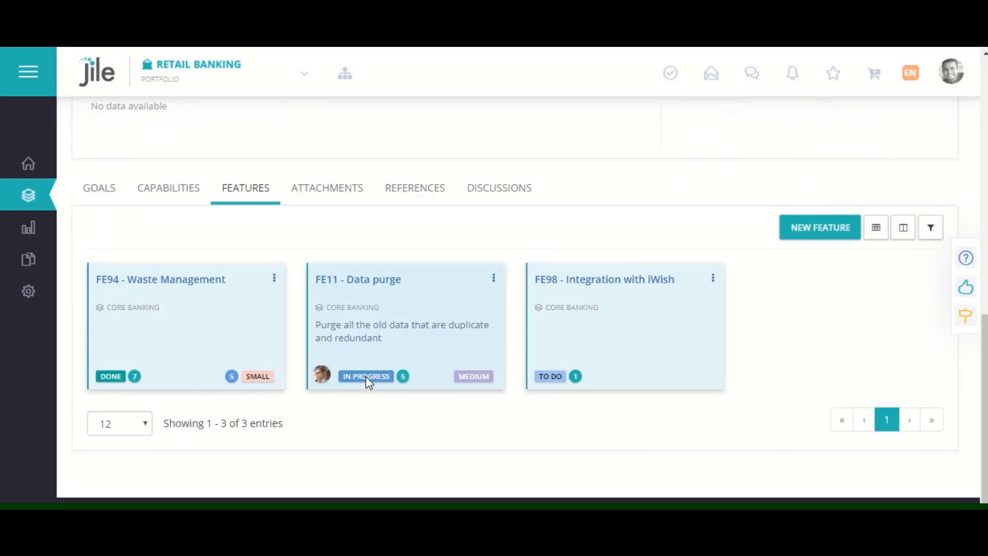
pyautogui.click(407, 302)
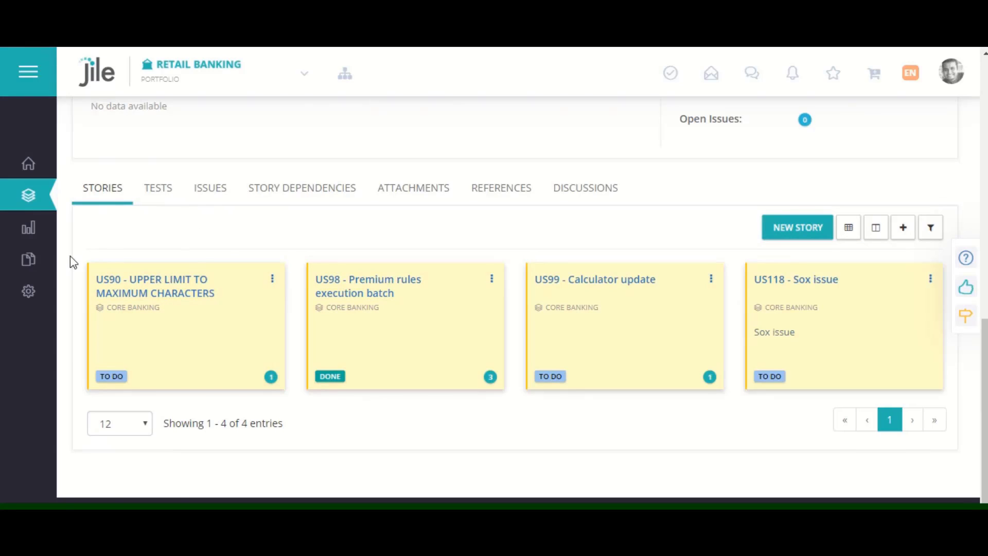
# Step: Open the Consolidated PI Progress report and review its PI cards and the work areas available for filtering
pyautogui.moveTo(39, 248)
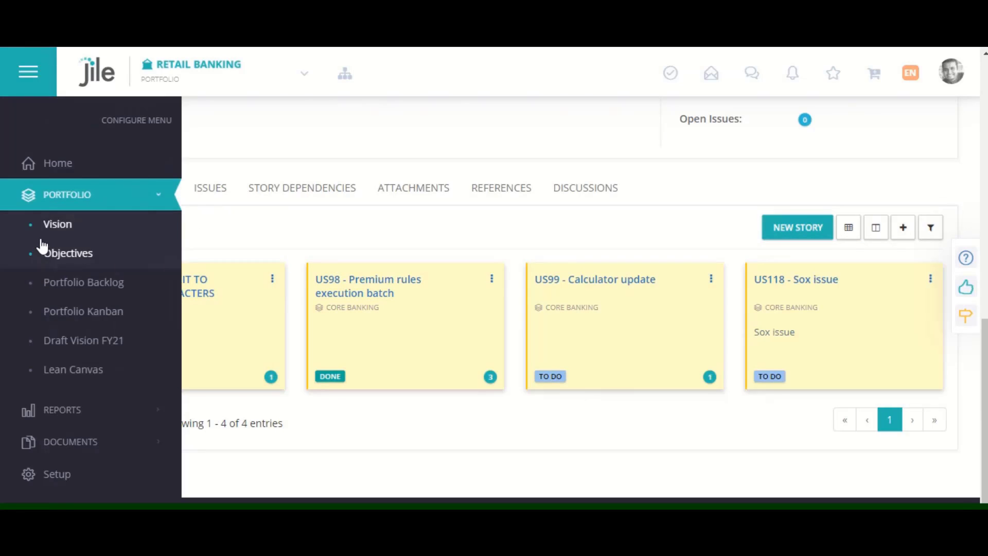
pyautogui.click(72, 409)
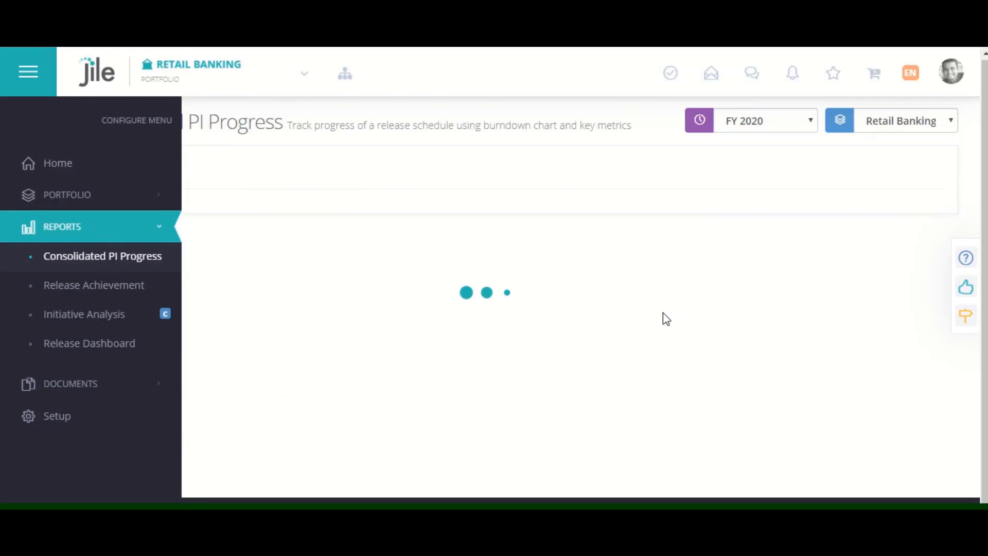
pyautogui.scroll(6, 759, 283)
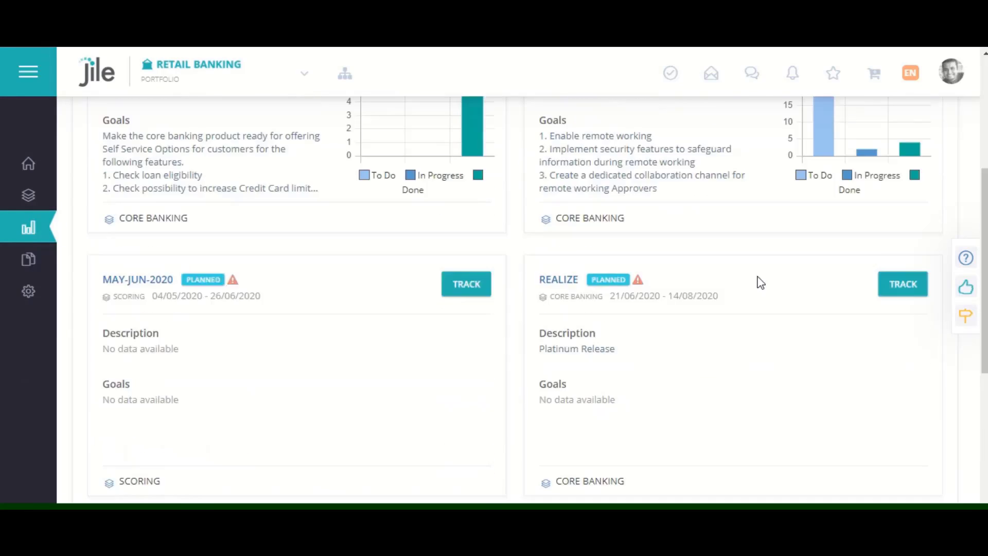
pyautogui.scroll(5, 761, 283)
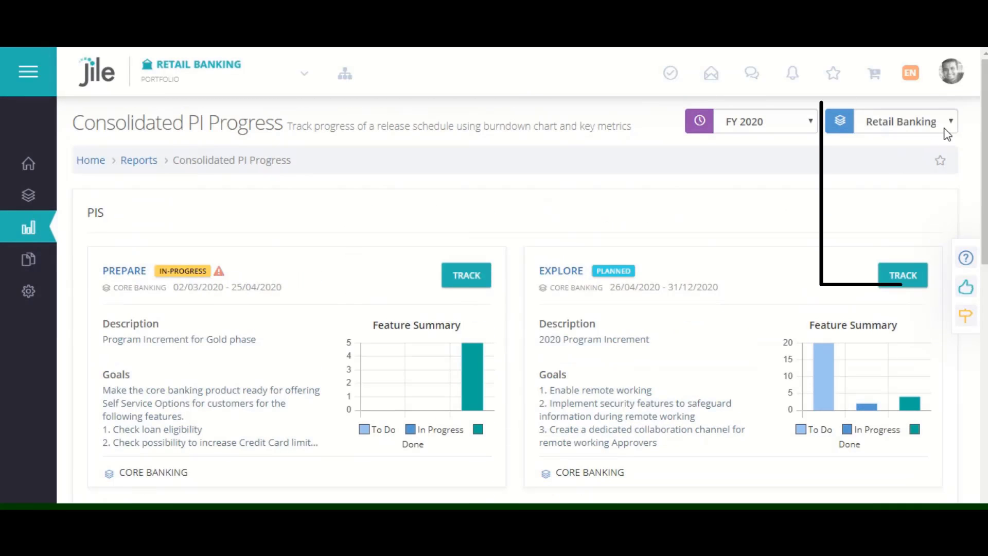
pyautogui.click(924, 122)
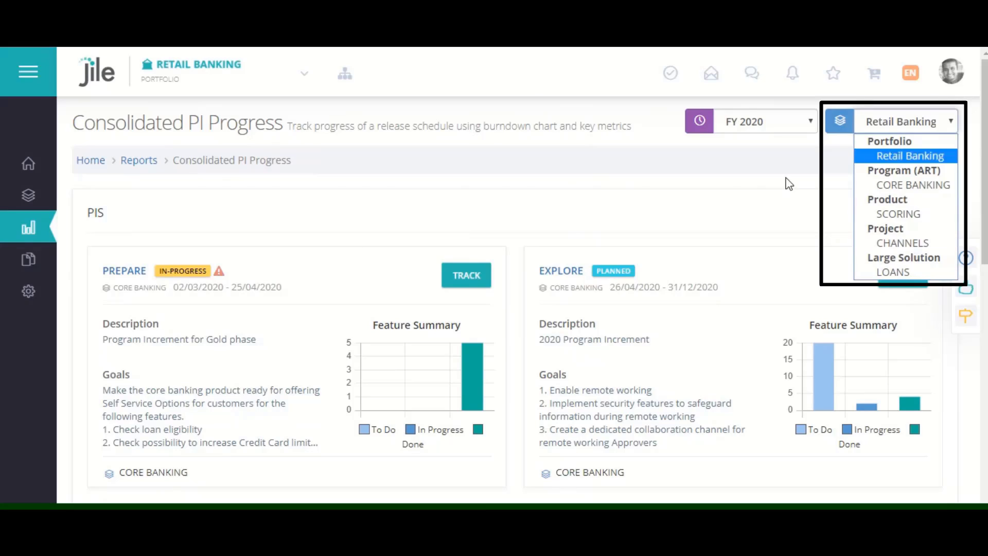
pyautogui.click(748, 221)
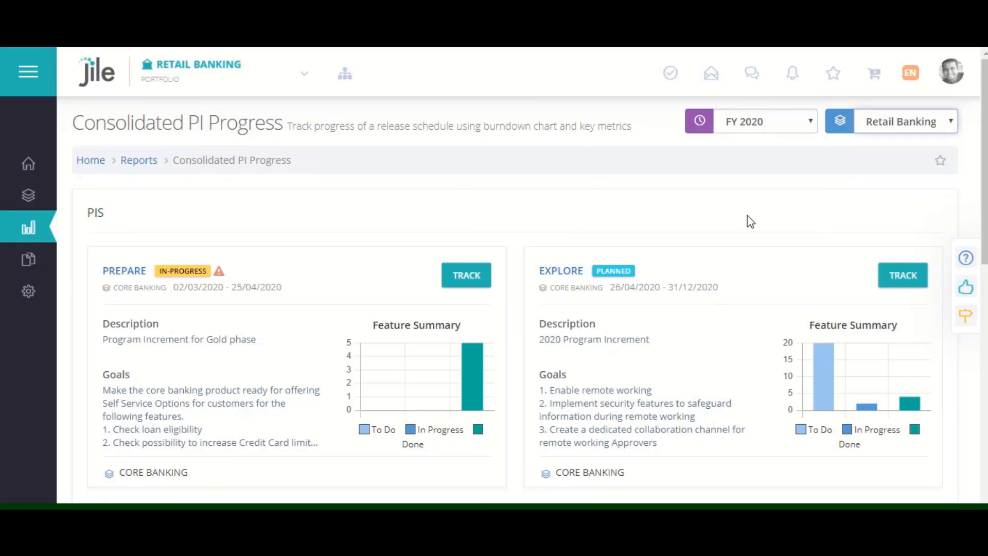
# Step: Track the EXPLORE program increment and review its burndown and burnup charts
pyautogui.click(898, 284)
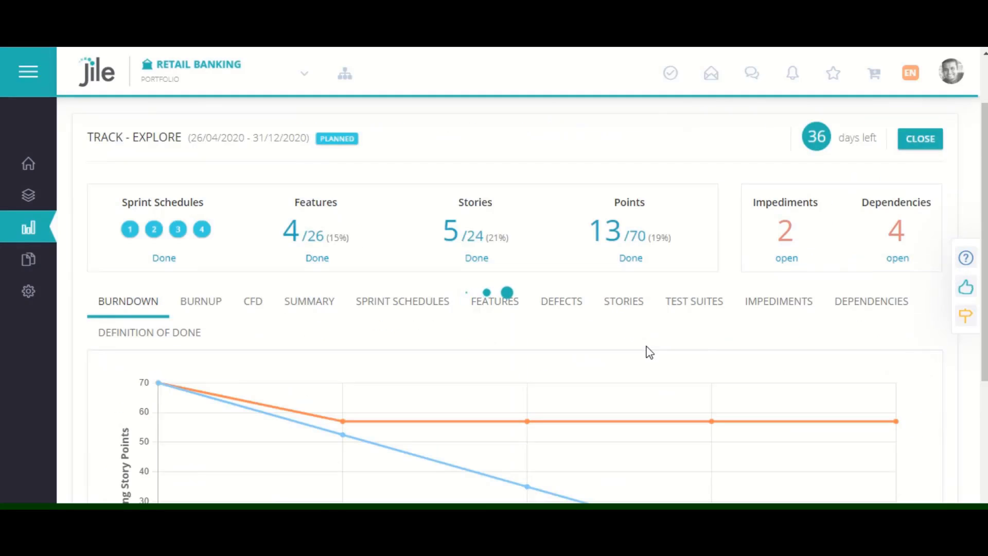
pyautogui.scroll(-2, 649, 353)
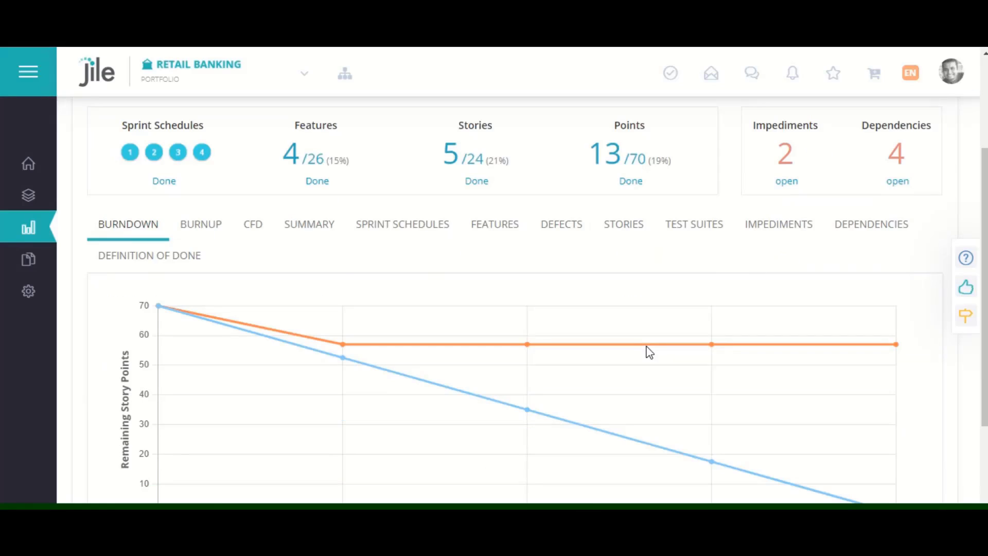
pyautogui.click(214, 233)
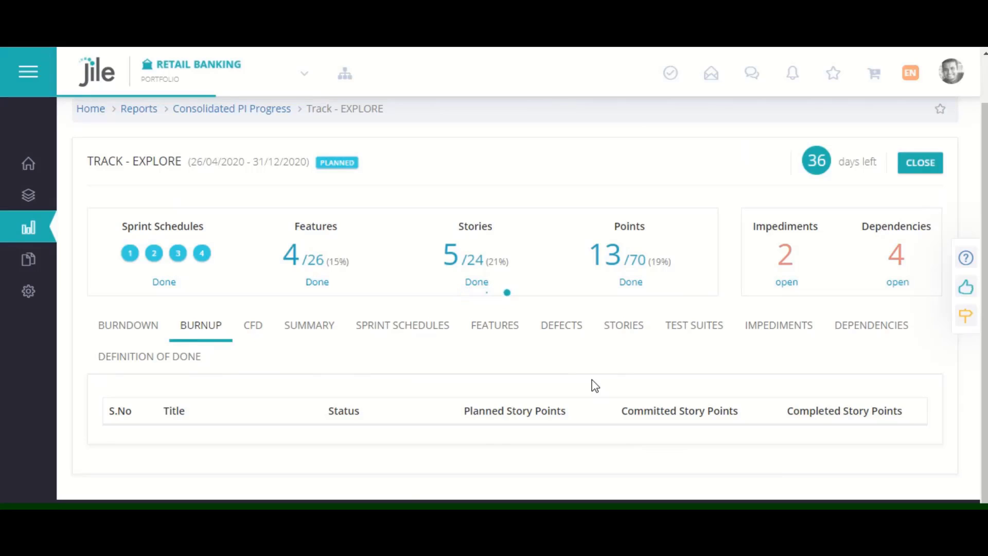
pyautogui.scroll(-2, 596, 386)
pyautogui.scroll(-1, 595, 386)
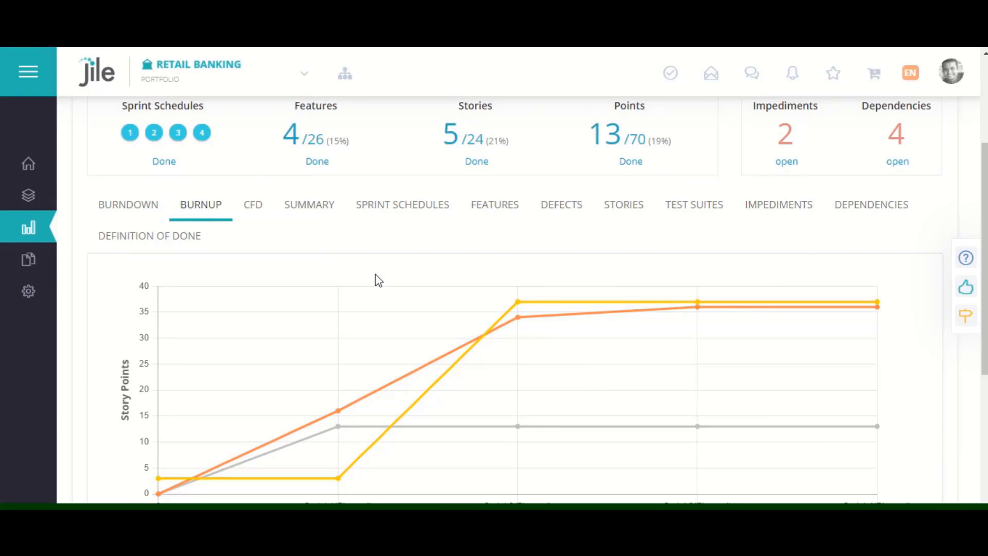
# Step: Open epic EP25 Target 6 from the portfolio backlog and review its progress burnup chart and features
pyautogui.click(66, 198)
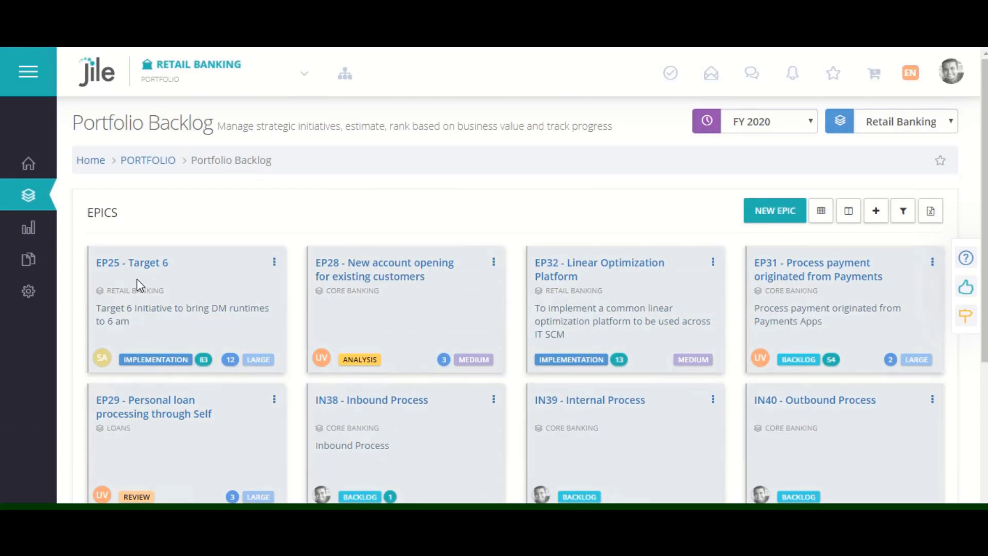
pyautogui.click(137, 264)
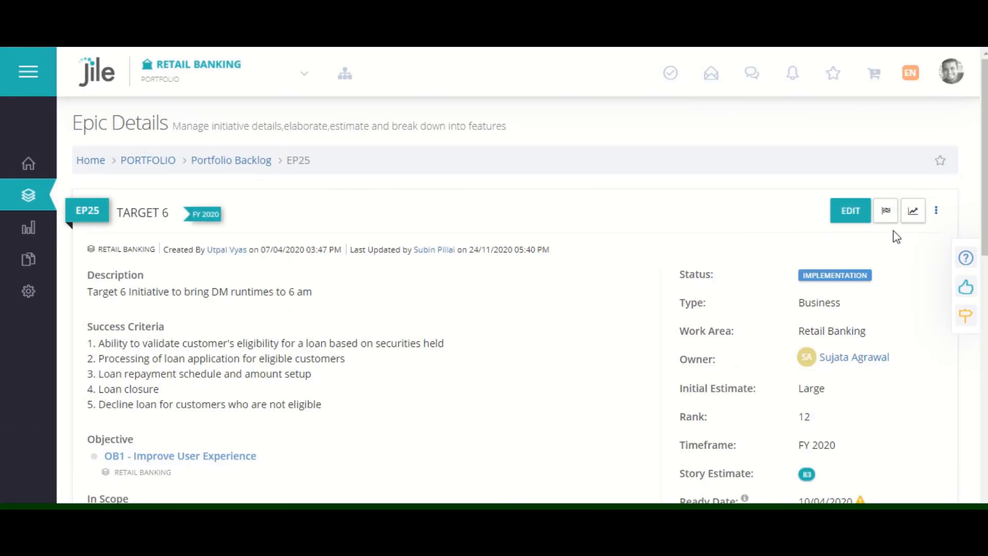
pyautogui.click(914, 213)
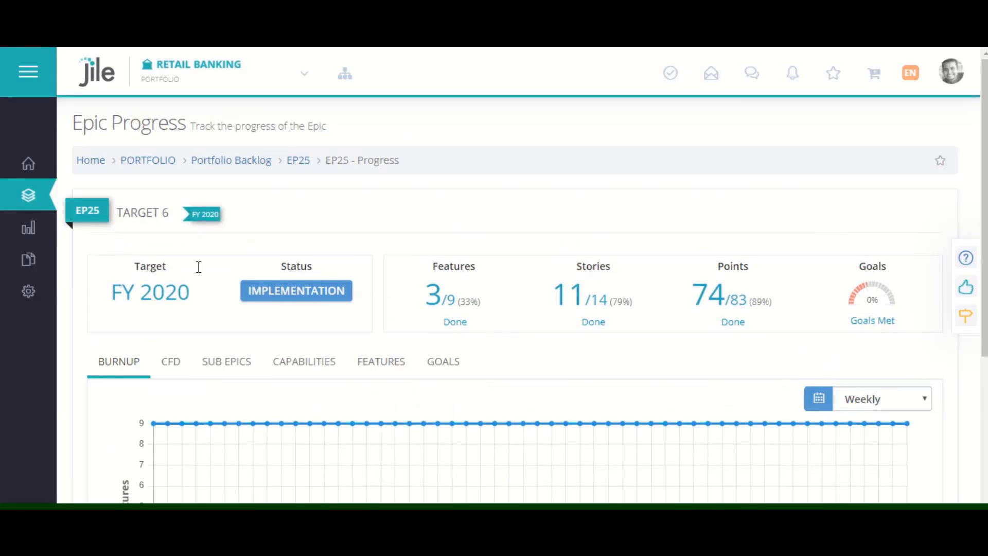
pyautogui.scroll(-4, 452, 345)
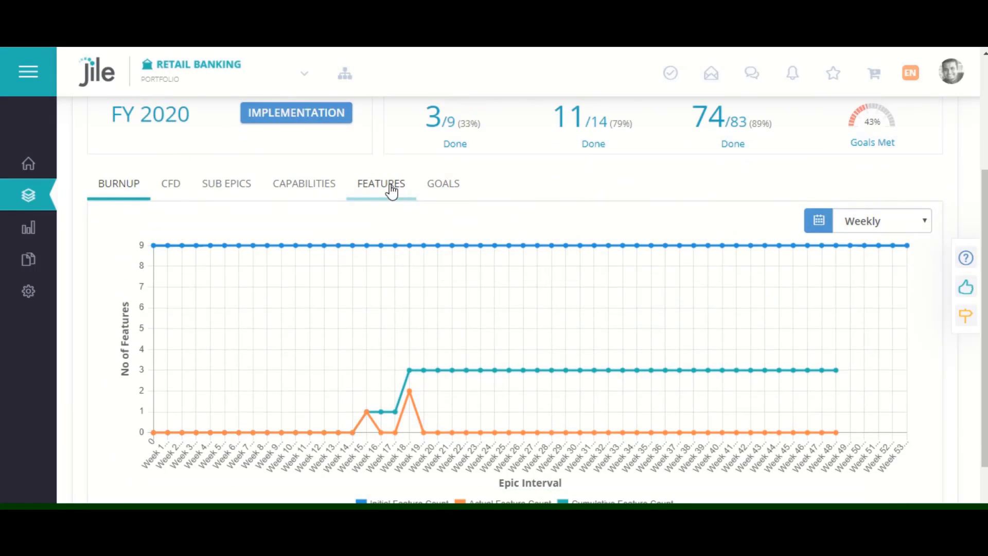
pyautogui.click(388, 190)
pyautogui.scroll(-3, 602, 378)
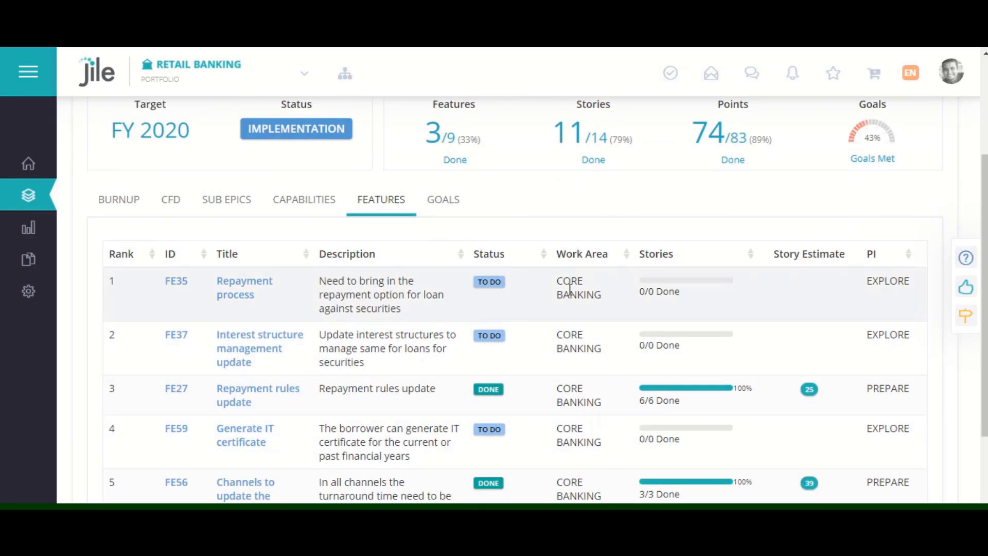
pyautogui.scroll(3, 443, 271)
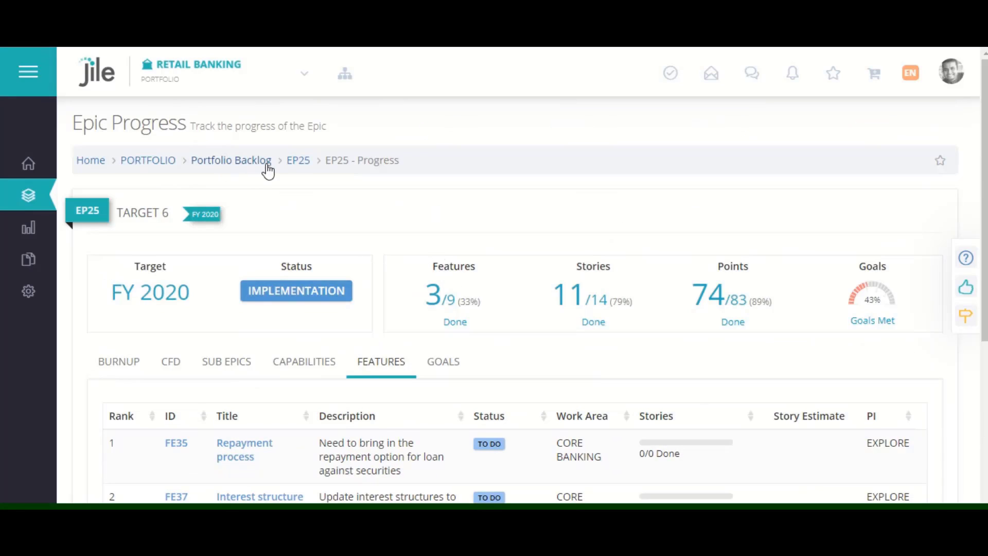
# Step: Return to the EP25 Target 6 details and evaluate the epic as complete with the comment "Done"
pyautogui.click(298, 162)
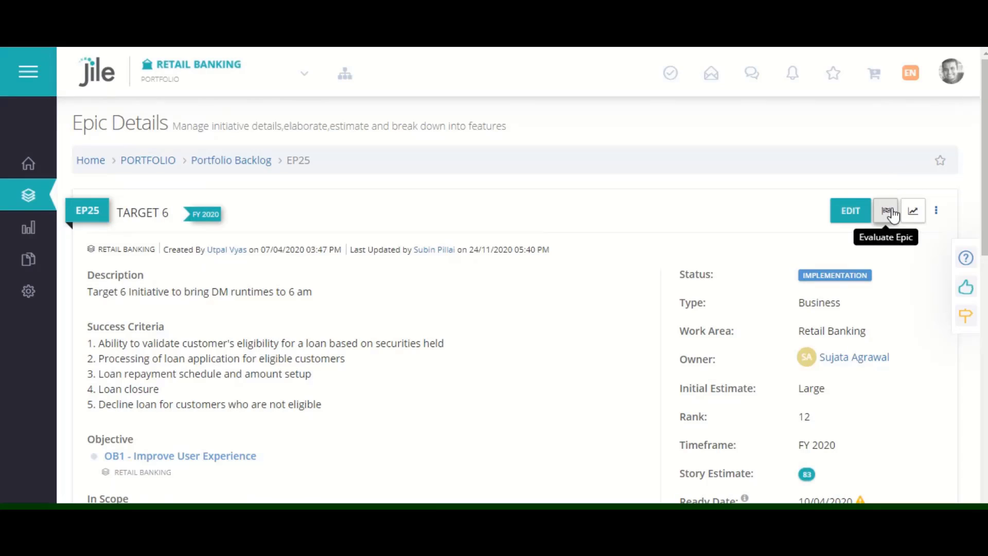
pyautogui.click(886, 211)
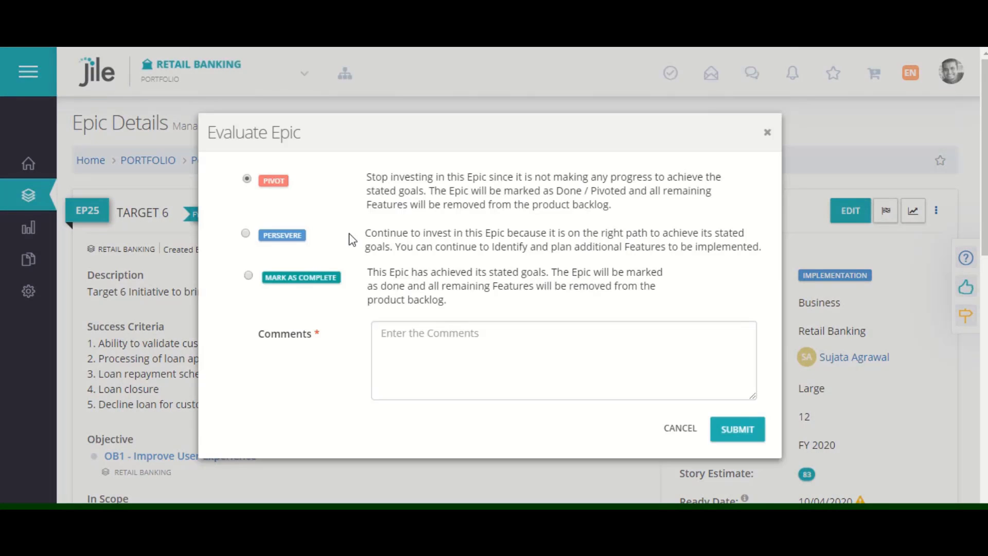
pyautogui.click(245, 234)
pyautogui.click(615, 348)
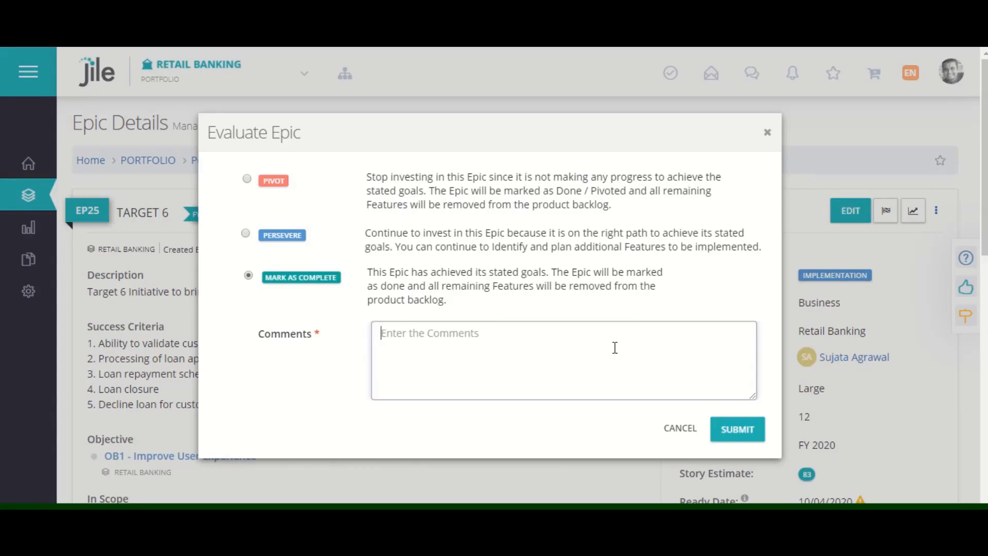
pyautogui.write('Done')
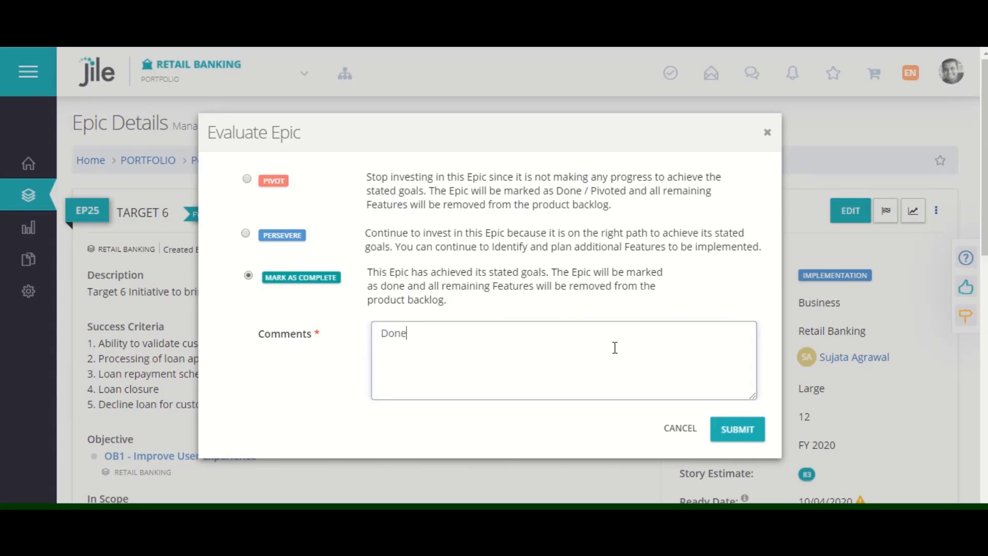
pyautogui.click(737, 429)
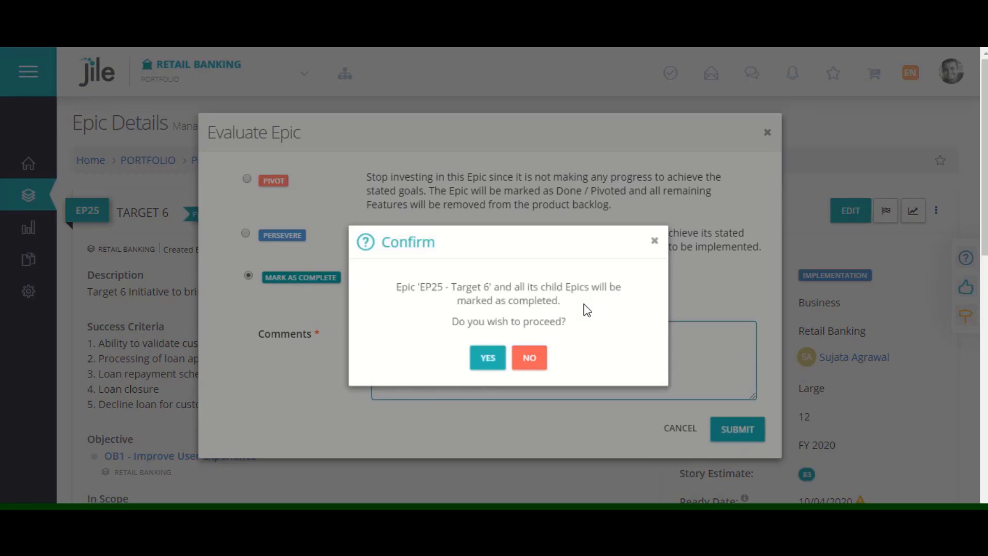
pyautogui.click(487, 359)
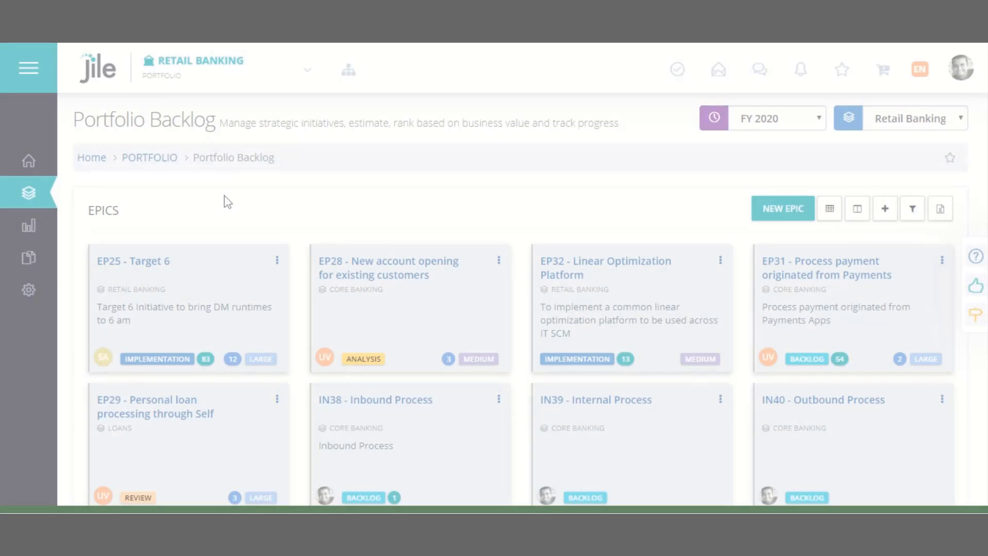
# Step: Open the Portfolio Kanban and move epic EP29 Personal loan processing from Review to Analysis
pyautogui.click(28, 192)
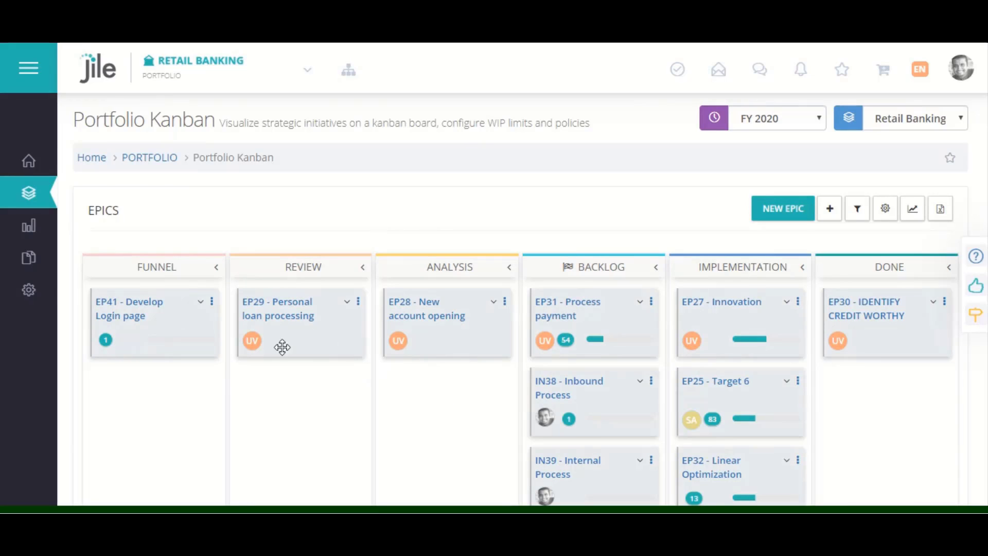
pyautogui.moveTo(271, 344); pyautogui.dragTo(427, 433)
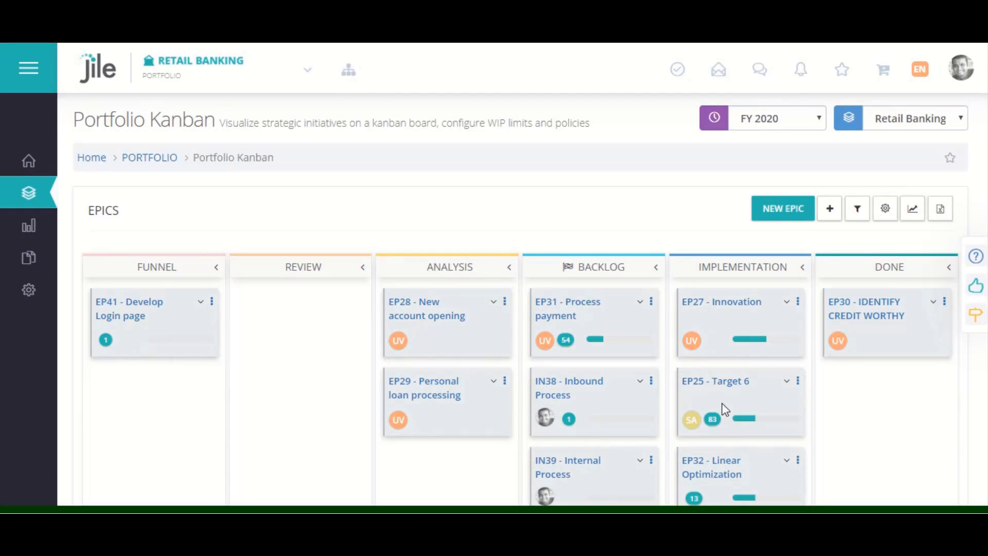
# Step: Open the Release Achievement report for Program Increment 1 and review its burndown and cumulative flow (CFD) charts
pyautogui.moveTo(48, 236)
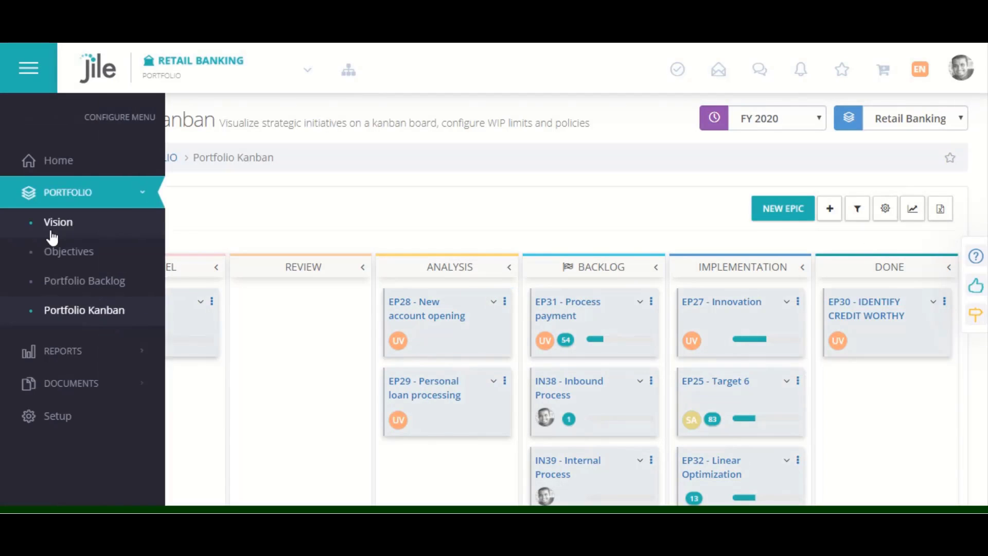
pyautogui.click(77, 348)
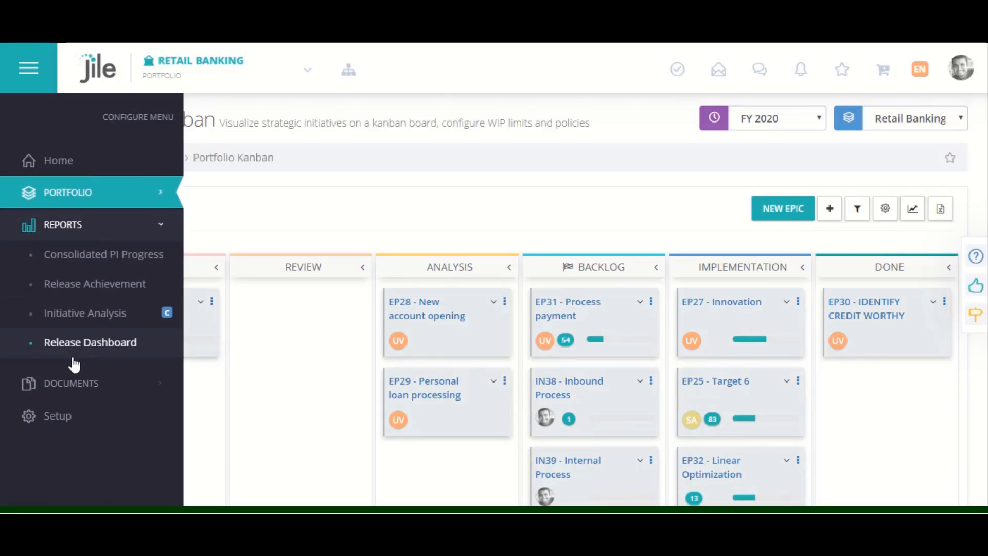
pyautogui.click(85, 284)
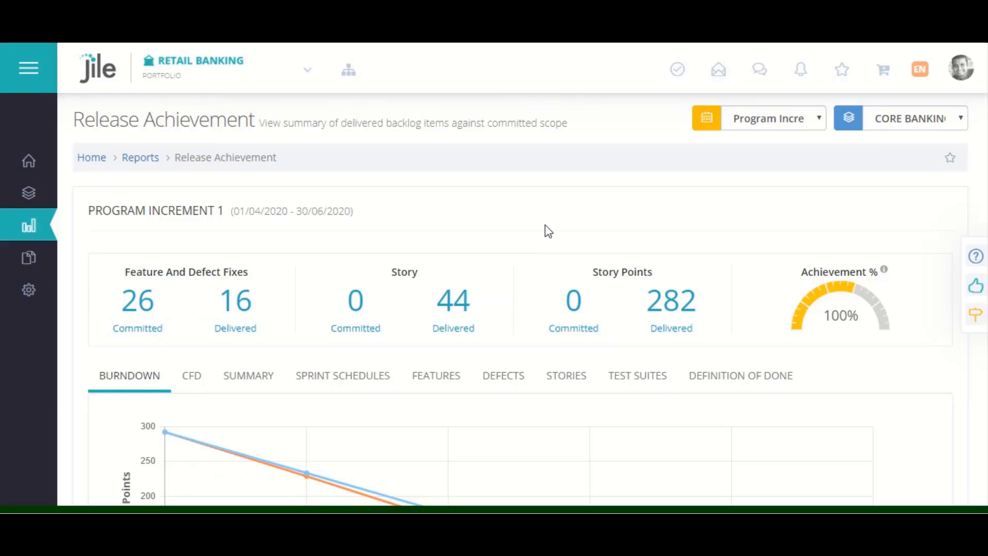
pyautogui.scroll(-2, 547, 229)
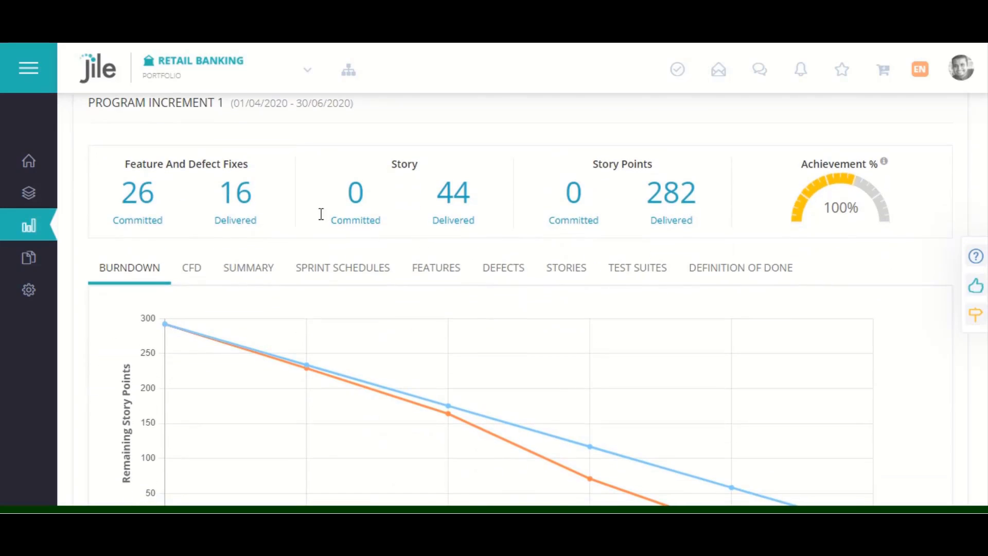
pyautogui.click(193, 267)
pyautogui.scroll(-2, 408, 320)
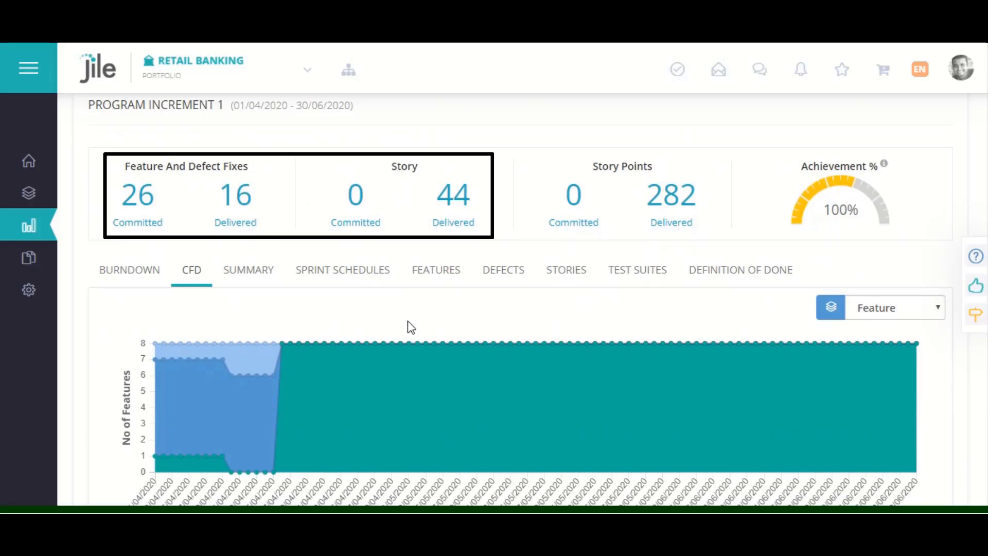
# Step: Review the work area summary and the sprint schedules in the Release Achievement report
pyautogui.click(268, 278)
pyautogui.scroll(-3, 471, 310)
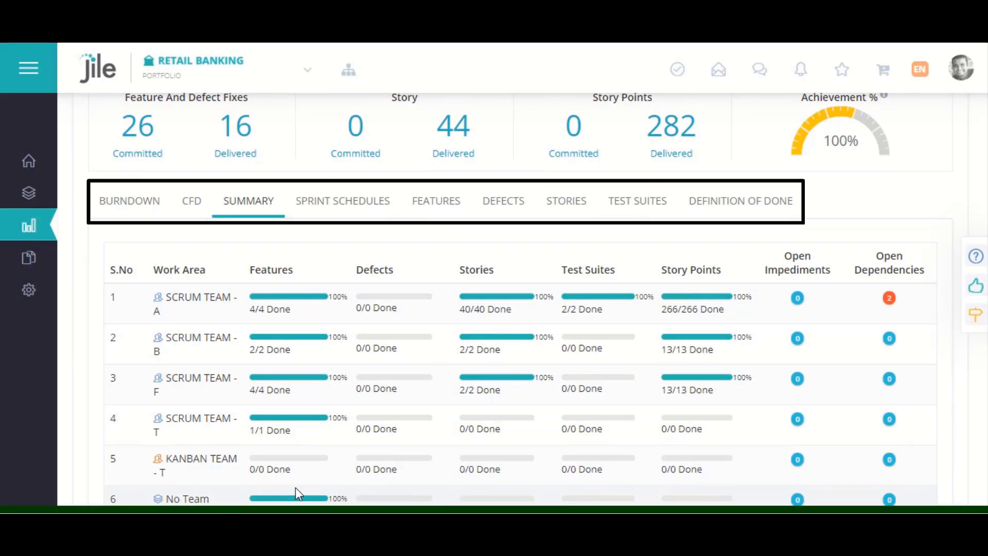
pyautogui.click(367, 209)
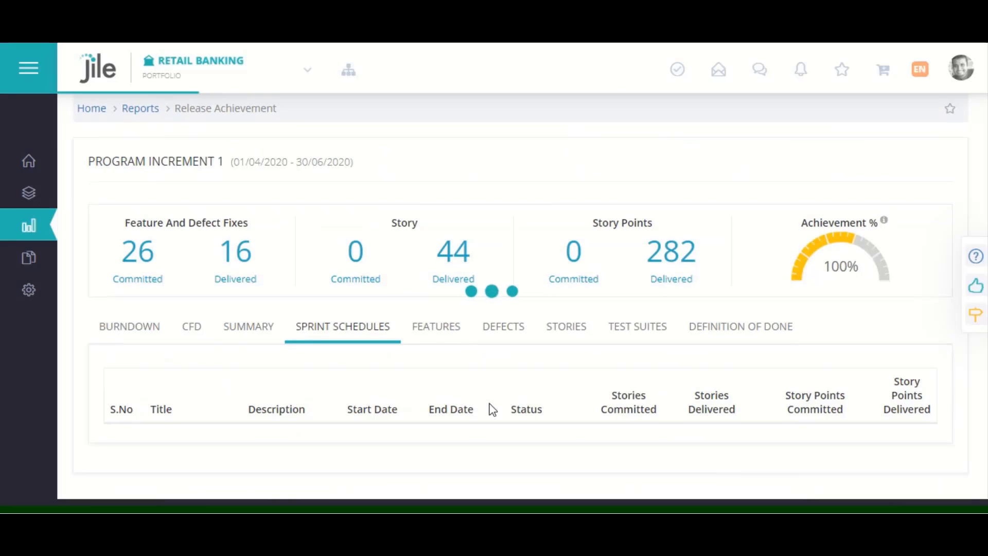
pyautogui.scroll(-5, 489, 409)
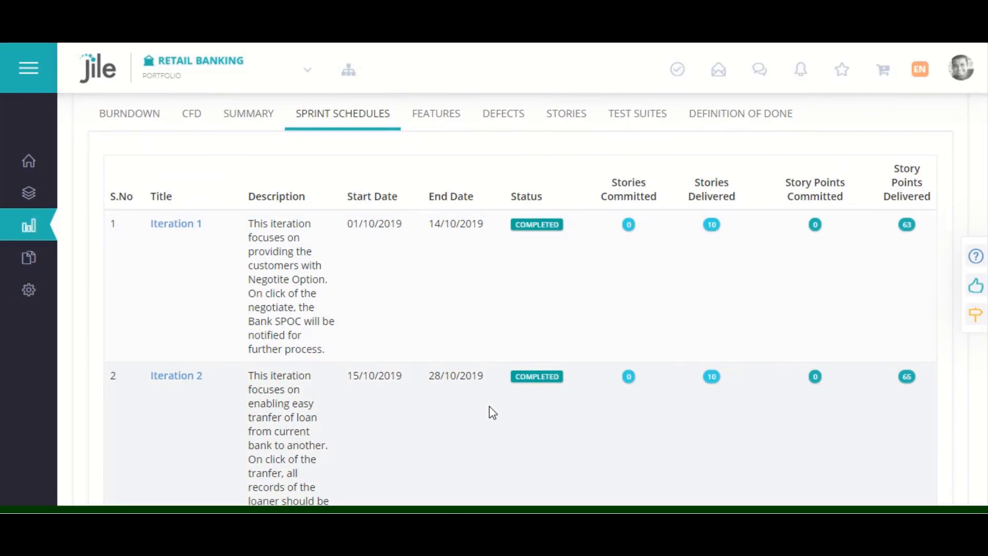
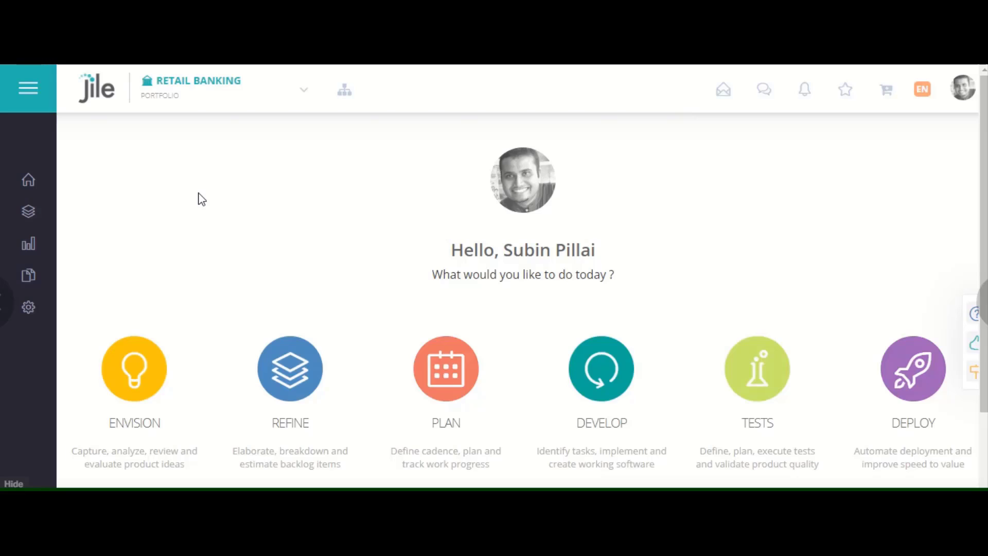
# Step: Open Portfolio Budgets for the Retail Banking portfolio and review the budget totals, distribution charts and work area allocations
pyautogui.click(27, 90)
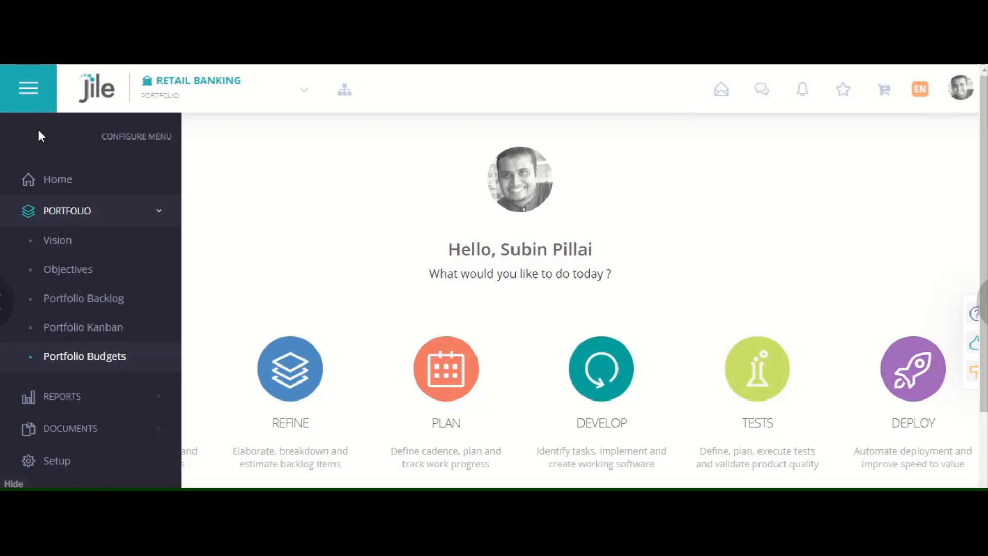
pyautogui.click(113, 364)
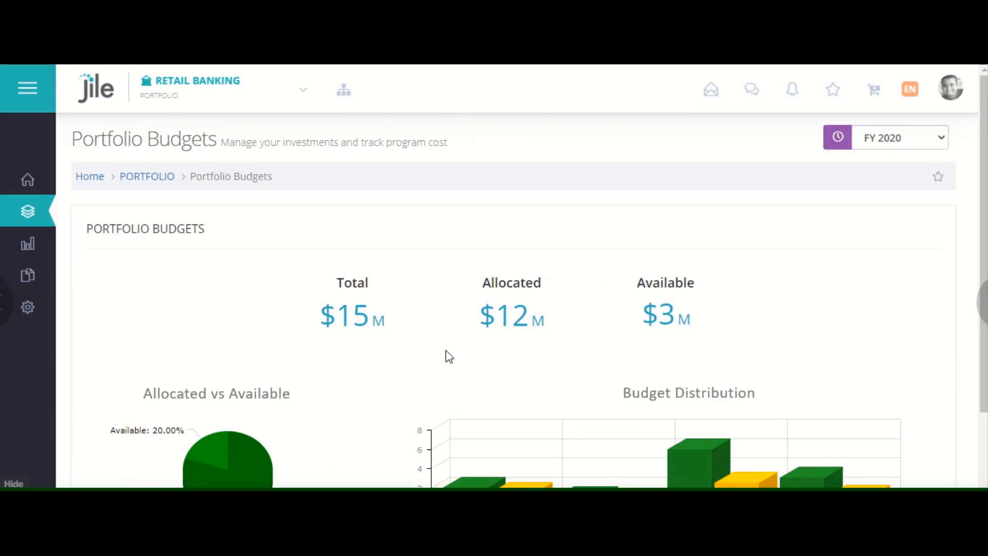
pyautogui.scroll(-1, 446, 350)
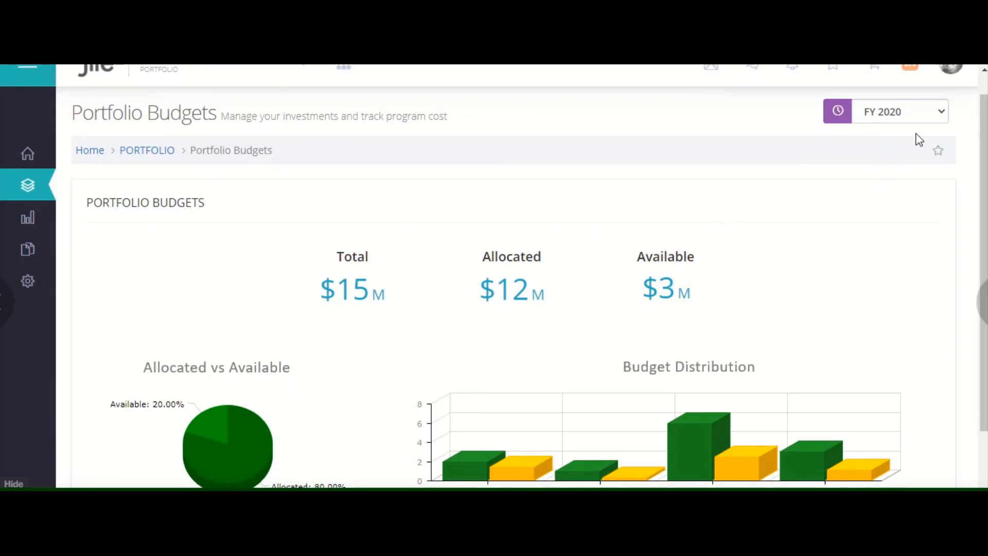
pyautogui.scroll(-1, 814, 307)
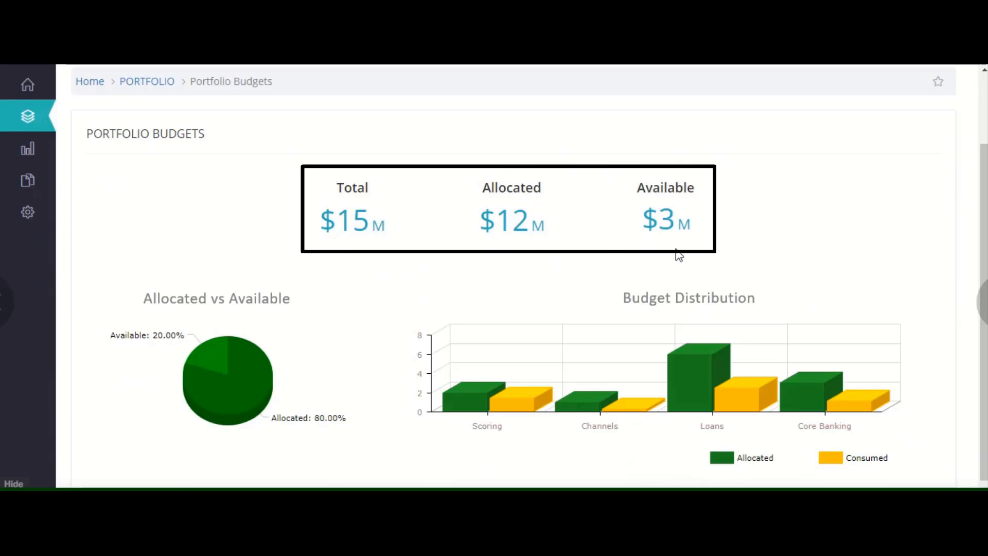
pyautogui.scroll(-1, 691, 248)
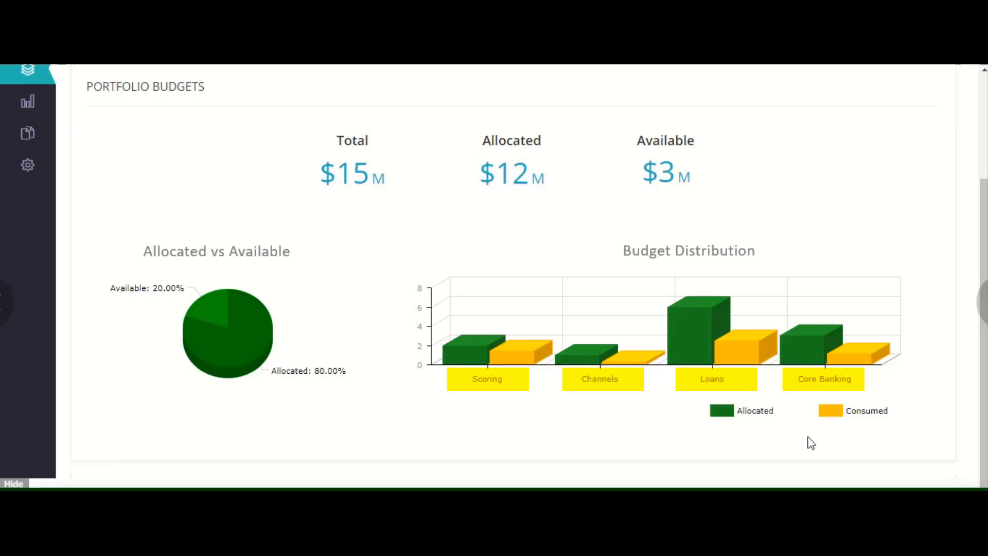
pyautogui.scroll(-3, 940, 466)
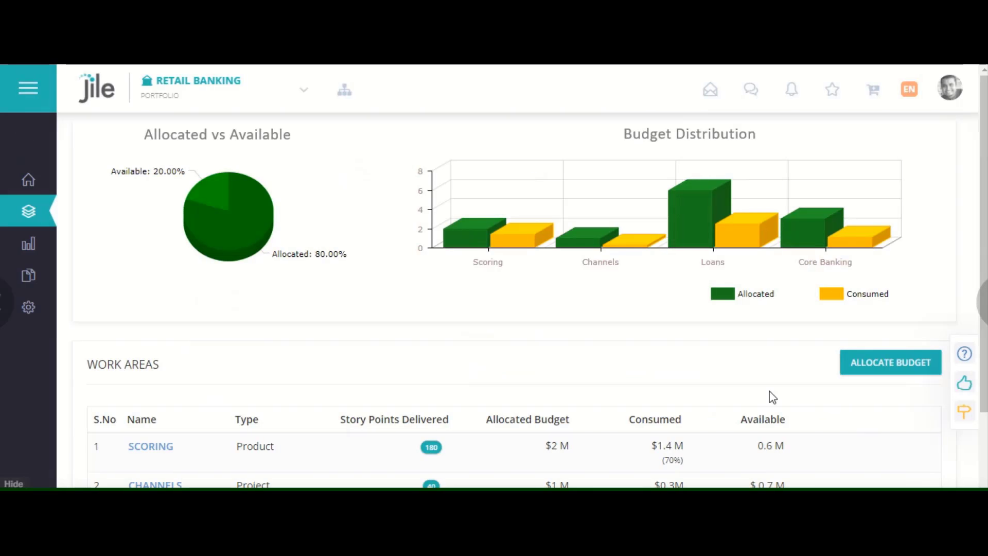
pyautogui.scroll(-3, 773, 397)
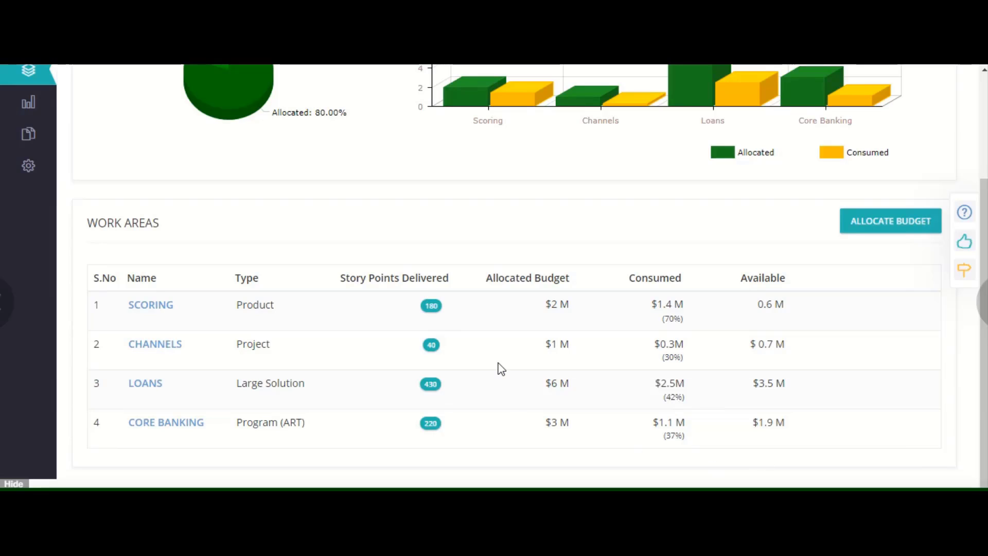
pyautogui.scroll(3, 499, 368)
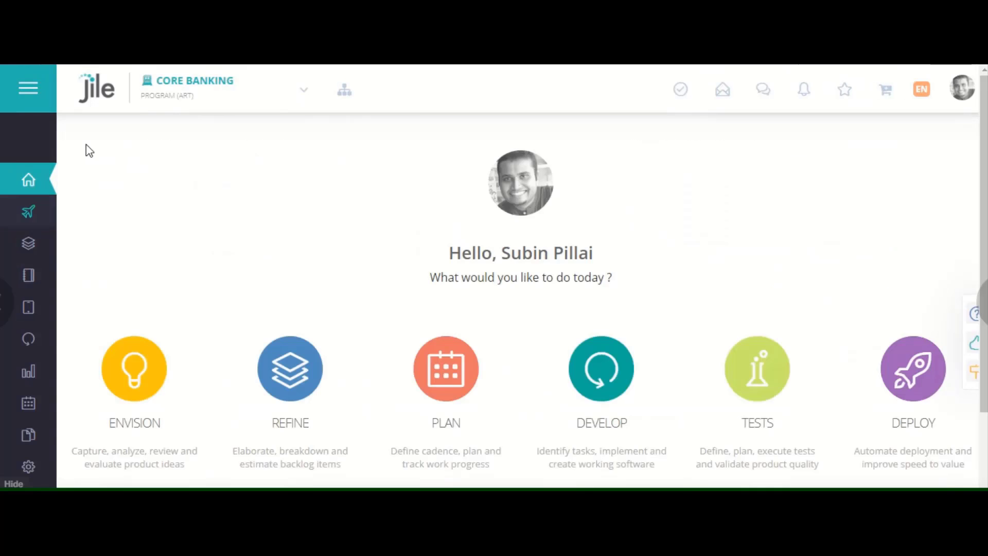
# Step: Open Program Budgets for the Core Banking program and review the budget totals and consumption by PI and by epics
pyautogui.click(32, 94)
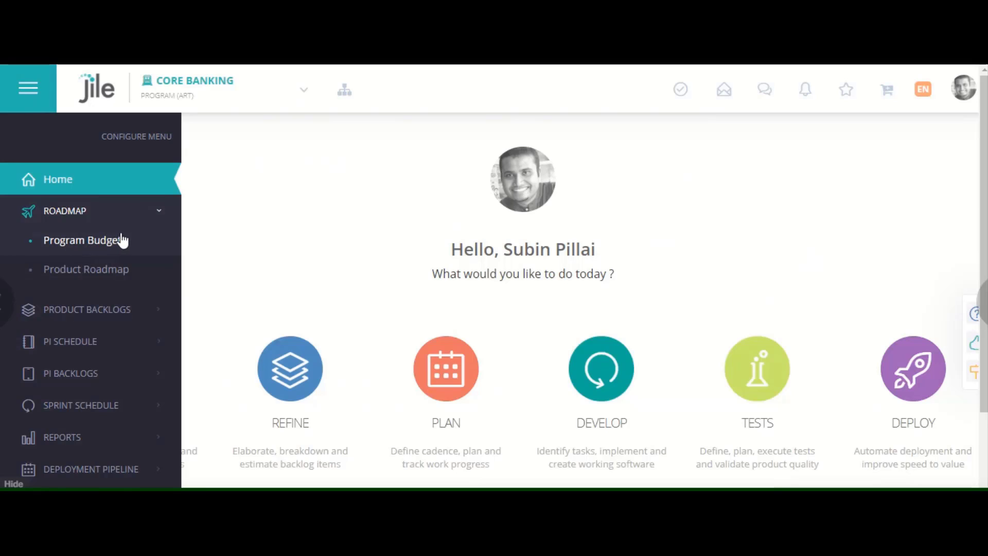
pyautogui.click(120, 240)
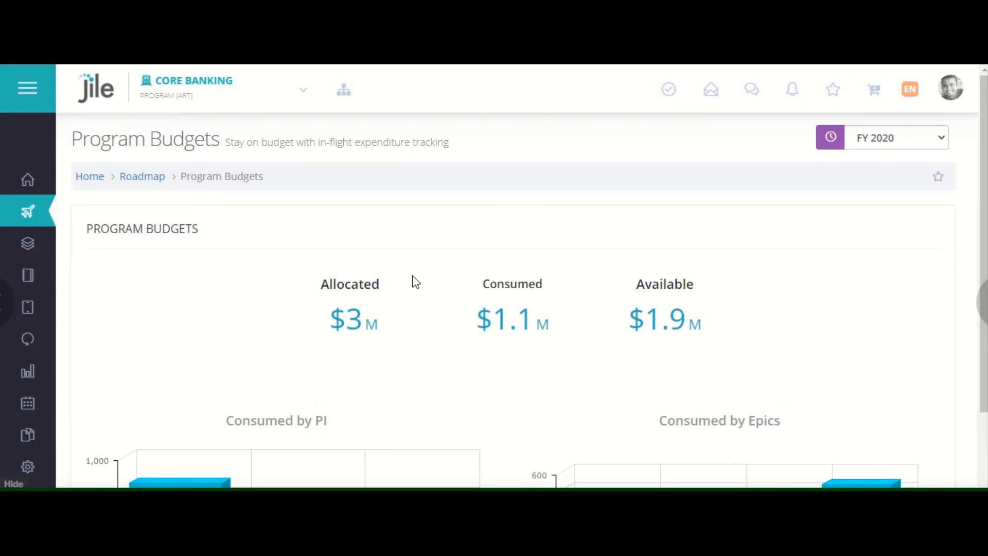
pyautogui.scroll(-1, 416, 282)
pyautogui.scroll(-3, 586, 174)
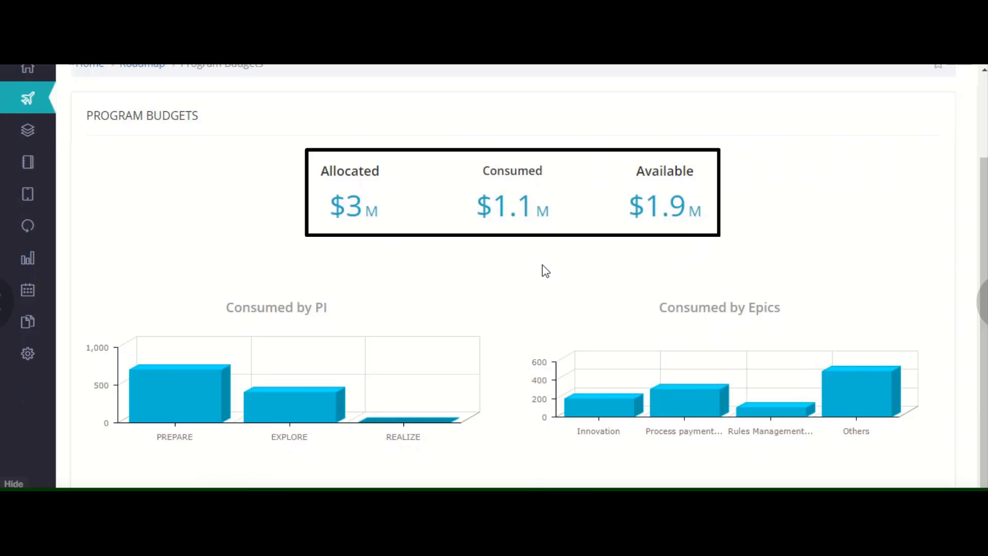
pyautogui.scroll(-1, 546, 271)
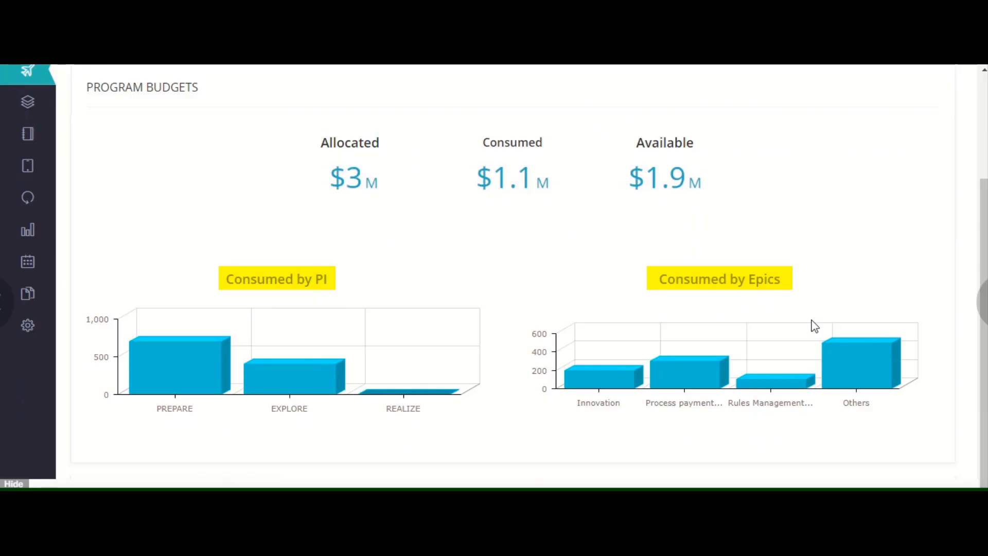
# Step: Examine the Core Banking program's PI table and epics table for status, feature progress and budget figures
pyautogui.scroll(-5, 863, 409)
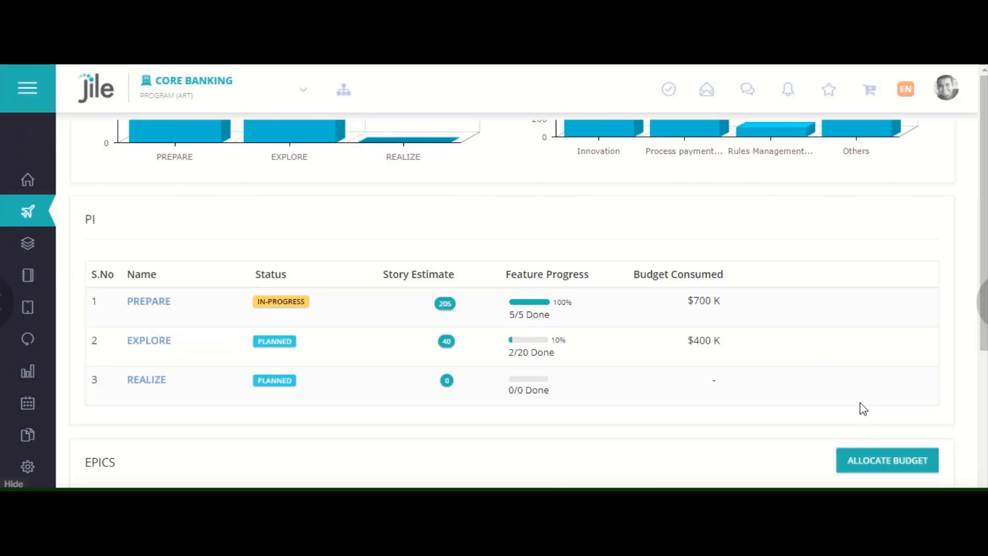
pyautogui.scroll(-2, 870, 298)
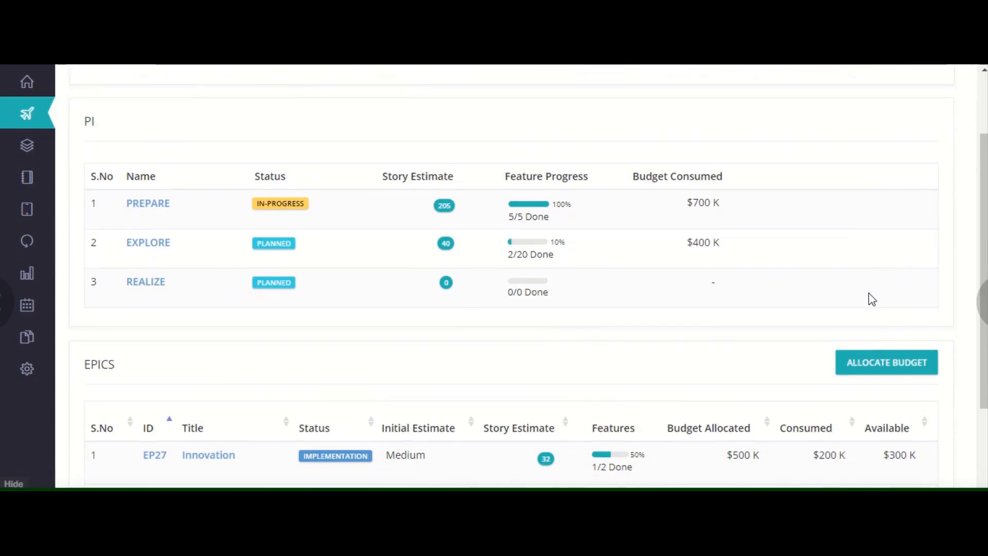
pyautogui.scroll(-1, 873, 299)
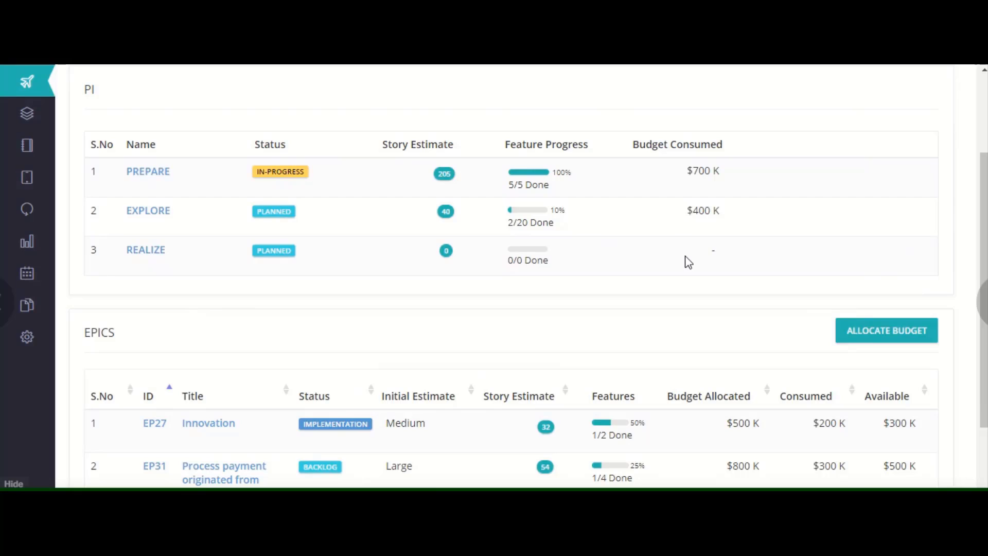
pyautogui.scroll(-3, 689, 263)
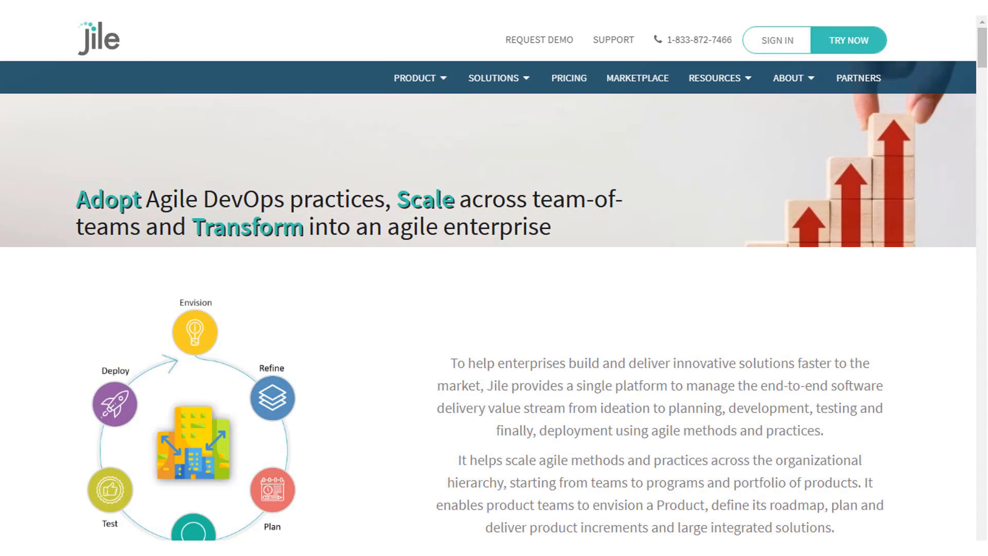
# Step: Review the Jile website's product overview from the Envision and Refine sections through Develop, Test and Deploy
pyautogui.scroll(-8, 495, 309)
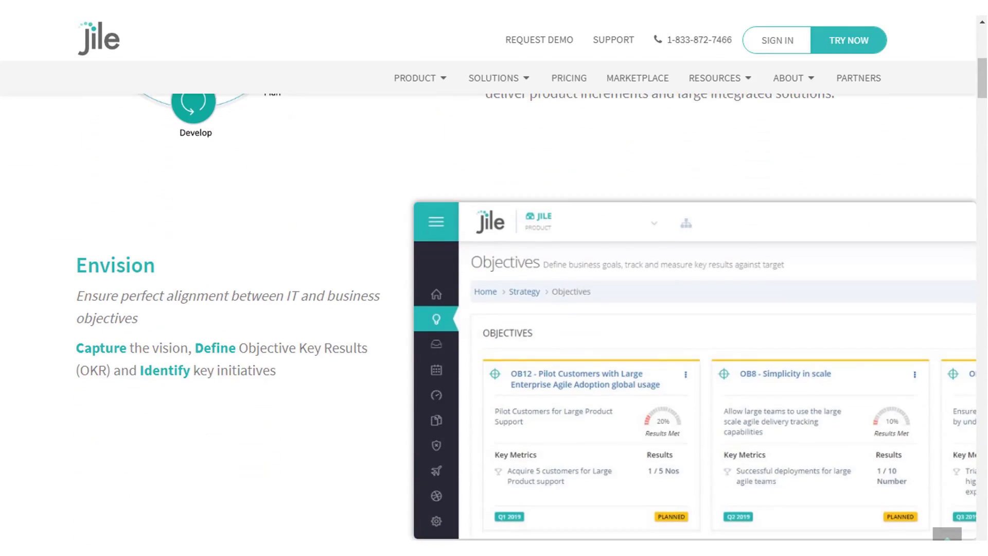
pyautogui.scroll(-8, 495, 309)
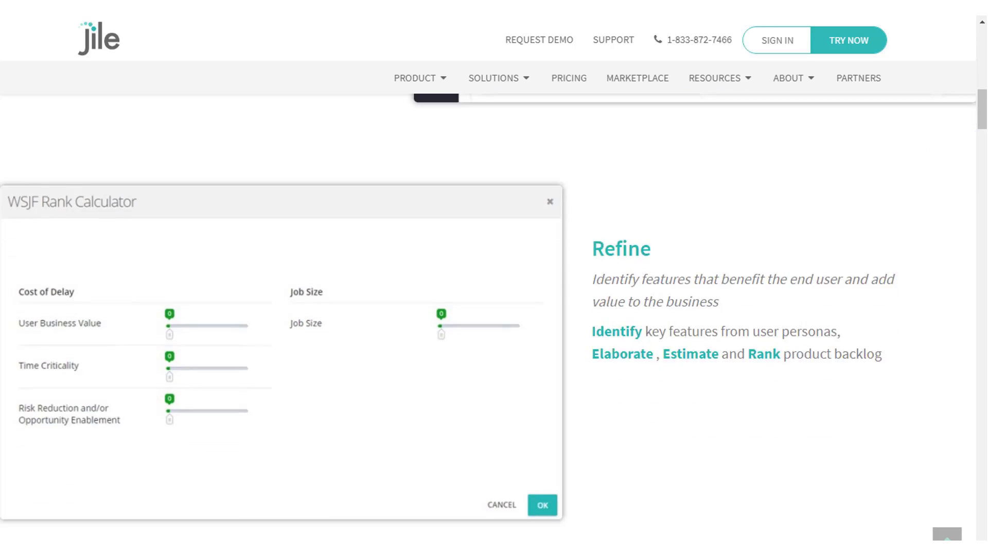
pyautogui.scroll(-14, 494, 309)
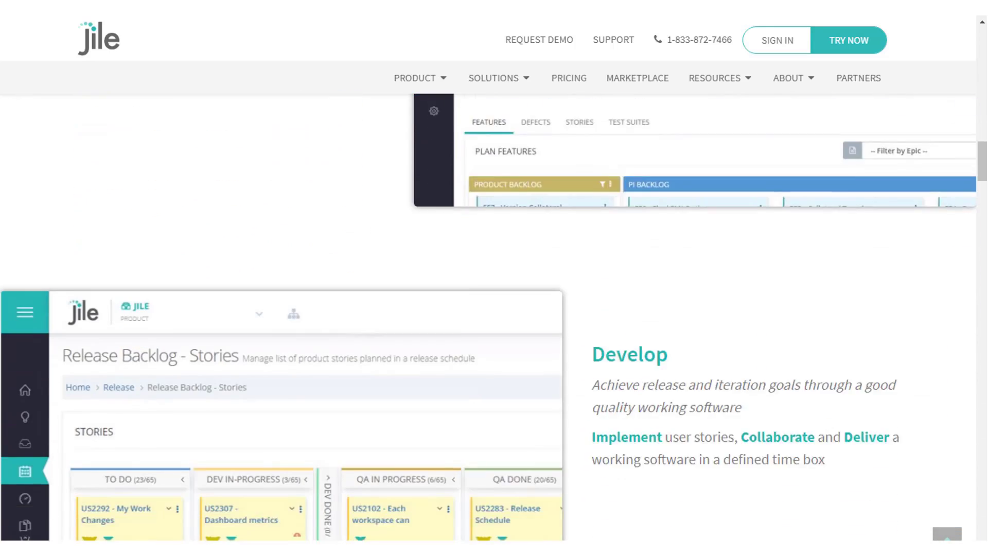
pyautogui.scroll(-3, 494, 309)
pyautogui.scroll(-14, 495, 309)
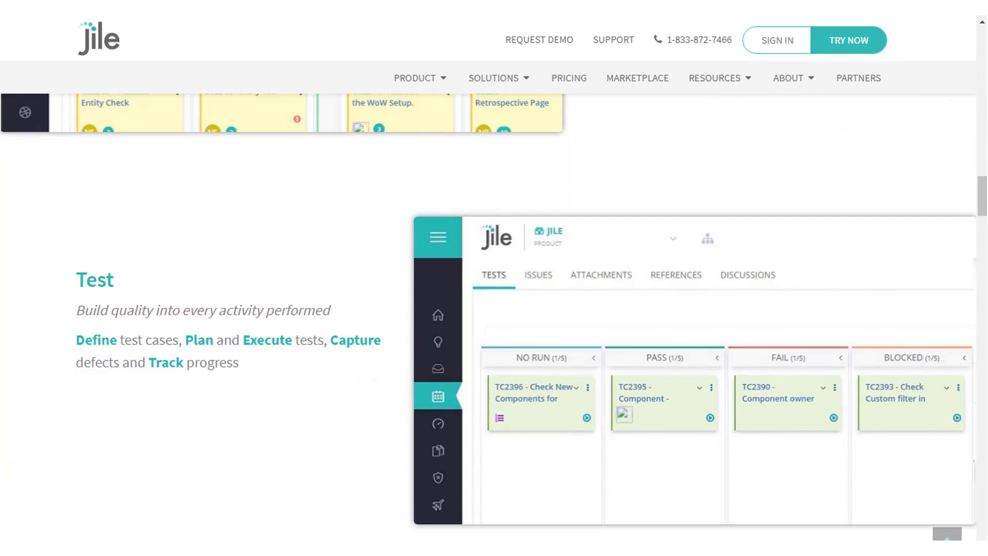
pyautogui.scroll(-2, 494, 316)
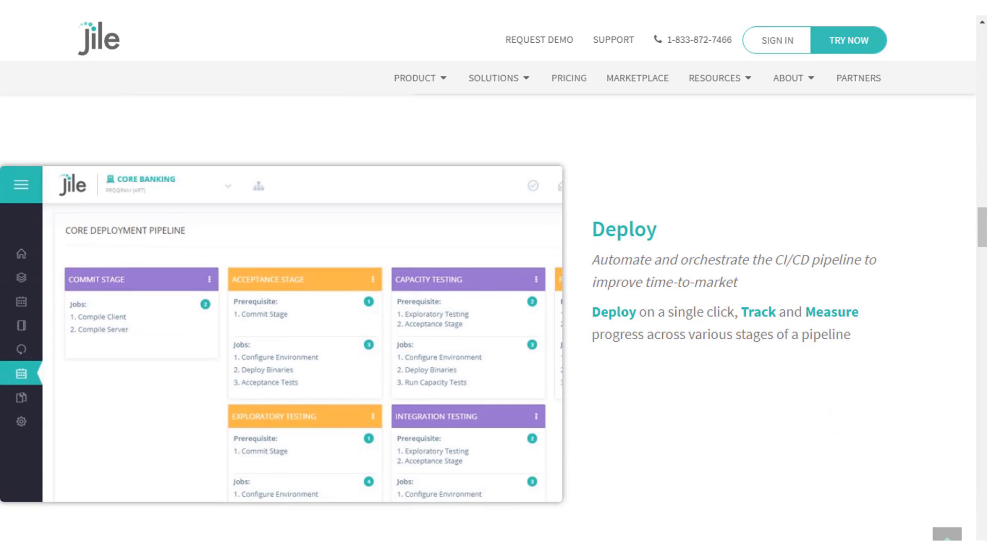